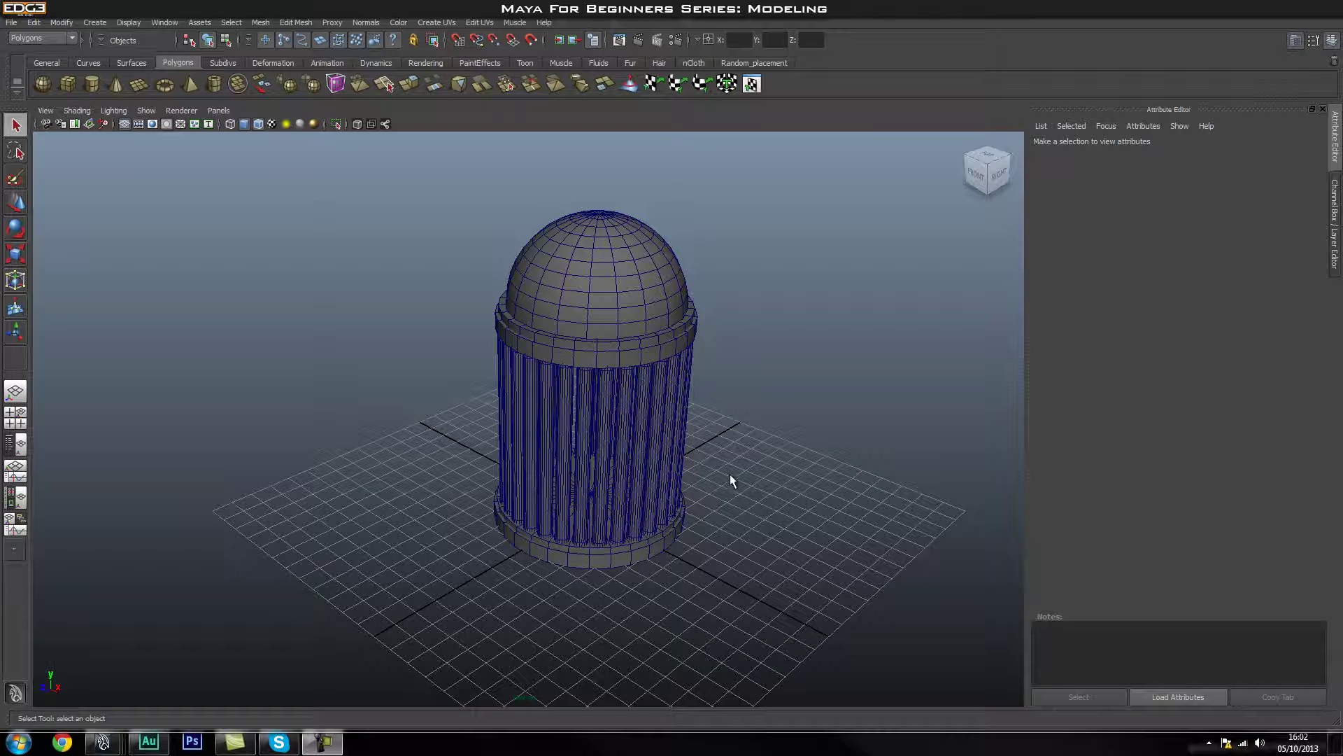
- Examine the columned building and its dome from several angles in the perspective and right side views
middle_click_drag(724, 393, 699, 421, "alt")
right_click_drag(683, 420, 729, 381, "alt")
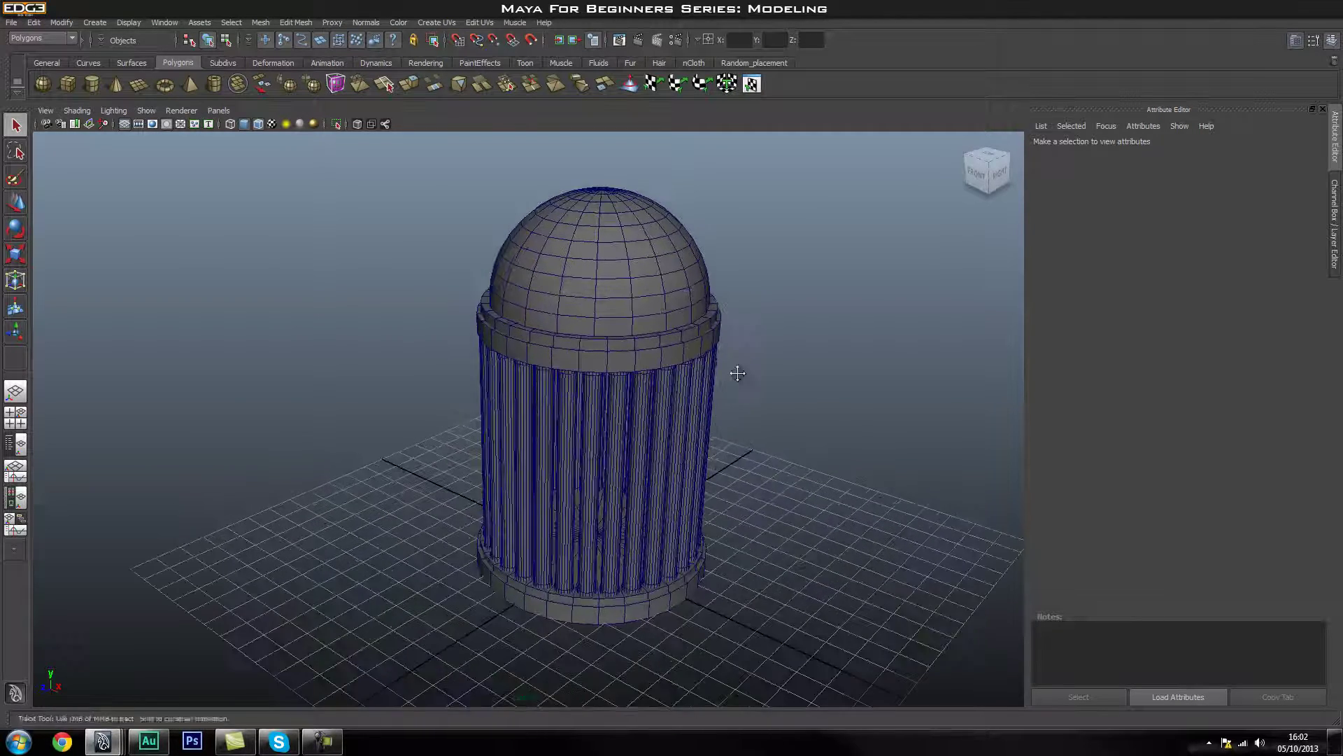
middle_click_drag(732, 372, 708, 383, "alt")
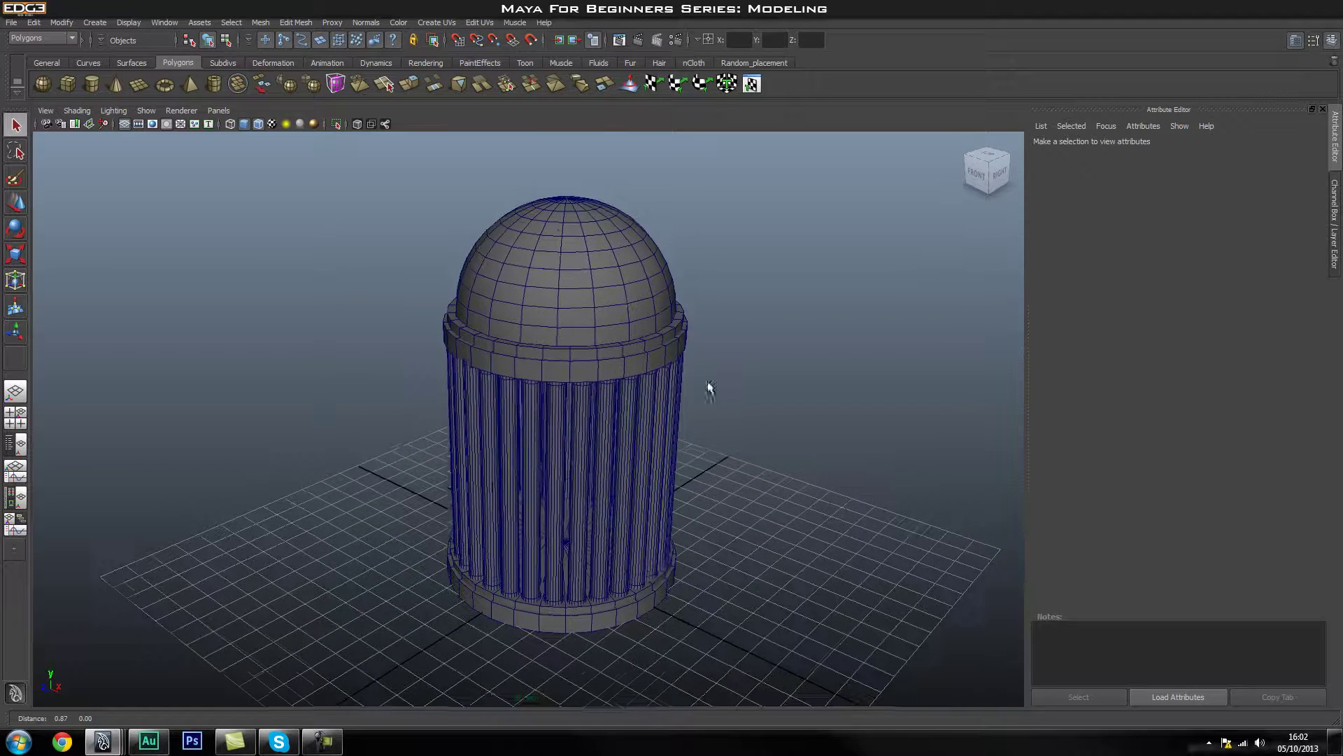
left_click(575, 250)
left_click(718, 306)
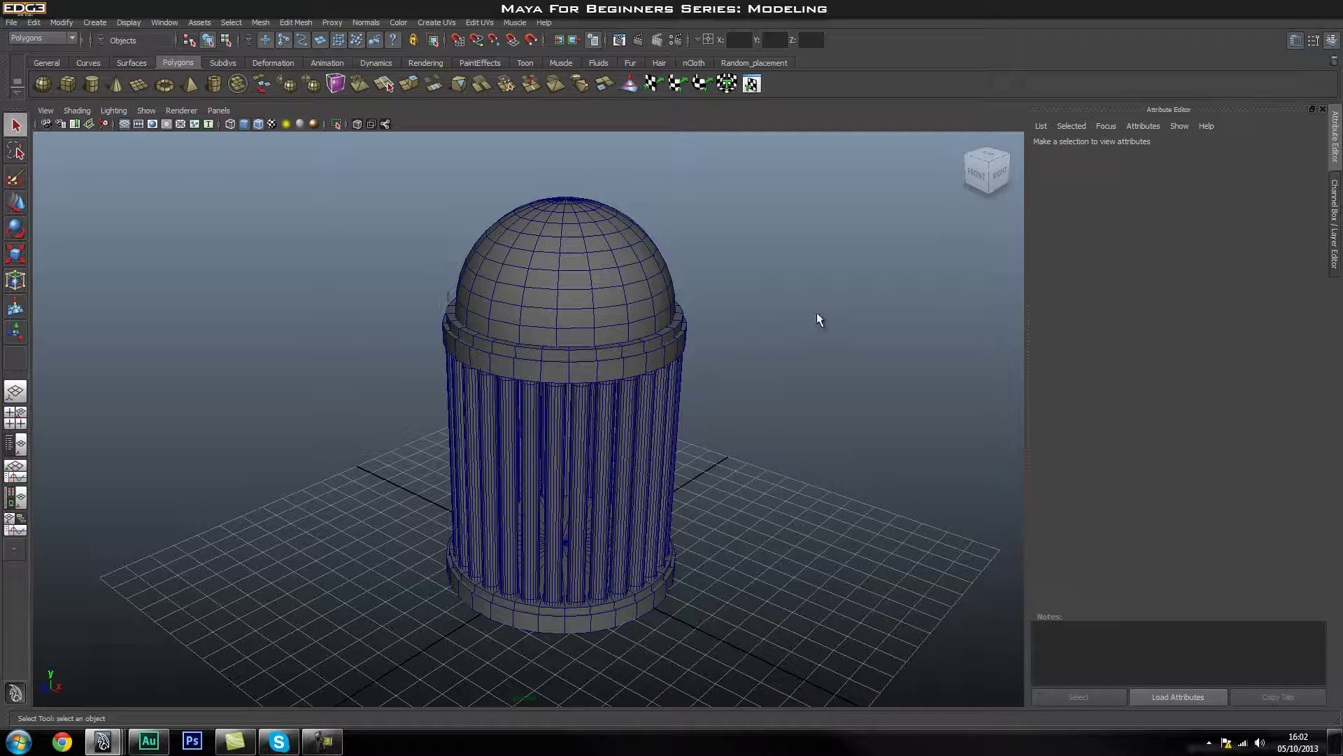
left_click_drag(669, 389, 773, 391, "alt")
middle_click_drag(754, 333, 712, 392, "alt")
right_click_drag(622, 408, 648, 408, "alt")
left_click_drag(648, 408, 708, 399, "alt")
middle_click_drag(708, 399, 687, 390, "alt")
key("space")
left_click_drag(606, 313, 609, 315)
middle_click_drag(544, 339, 581, 305, "alt")
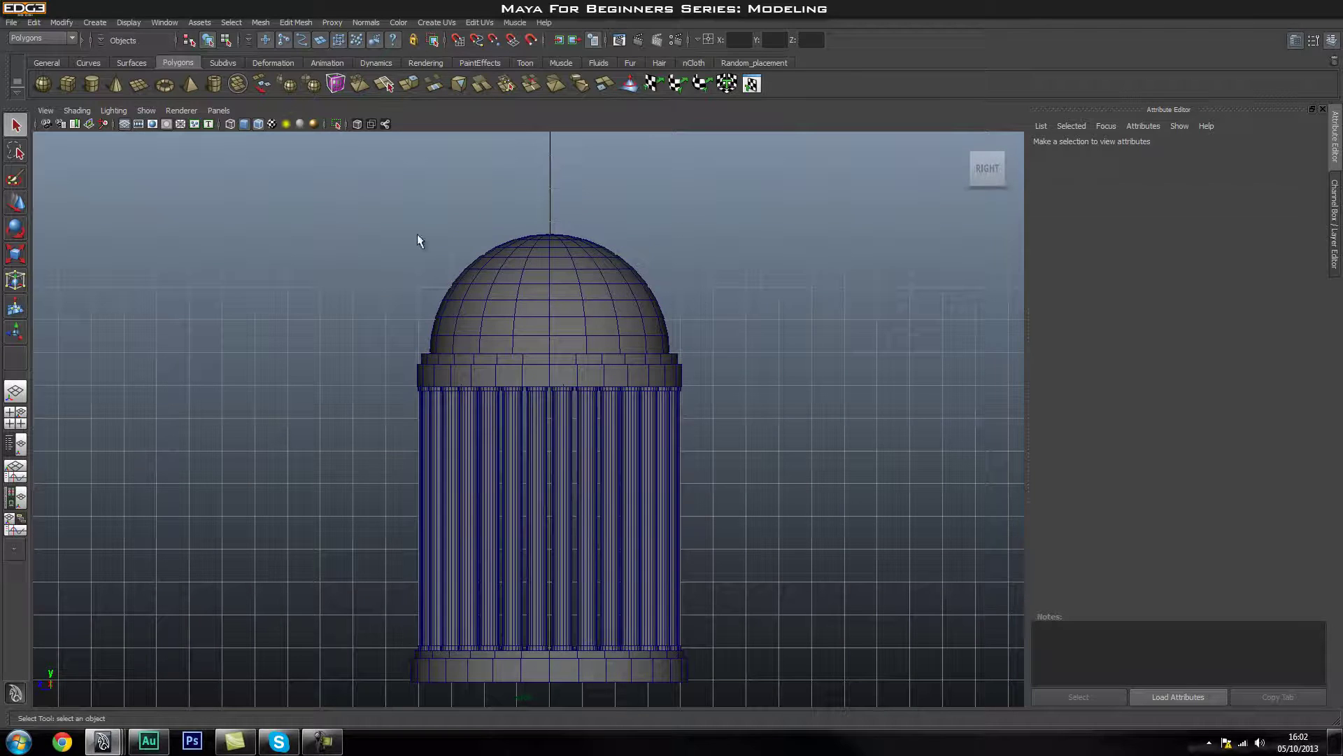
key("space")
left_click_drag(560, 355, 567, 320)
left_click_drag(707, 348, 501, 346, "alt")
- Draw a polygon pipe centred on the dome's base in the right side view, about 3.9 in radius, forming a thin band over the dome
key("space")
left_click_drag(558, 304, 596, 304)
right_click_drag(598, 304, 609, 291, "alt")
middle_click_drag(608, 292, 538, 305, "alt")
right_click_drag(517, 312, 609, 301, "alt")
middle_click_drag(609, 307, 573, 311, "alt")
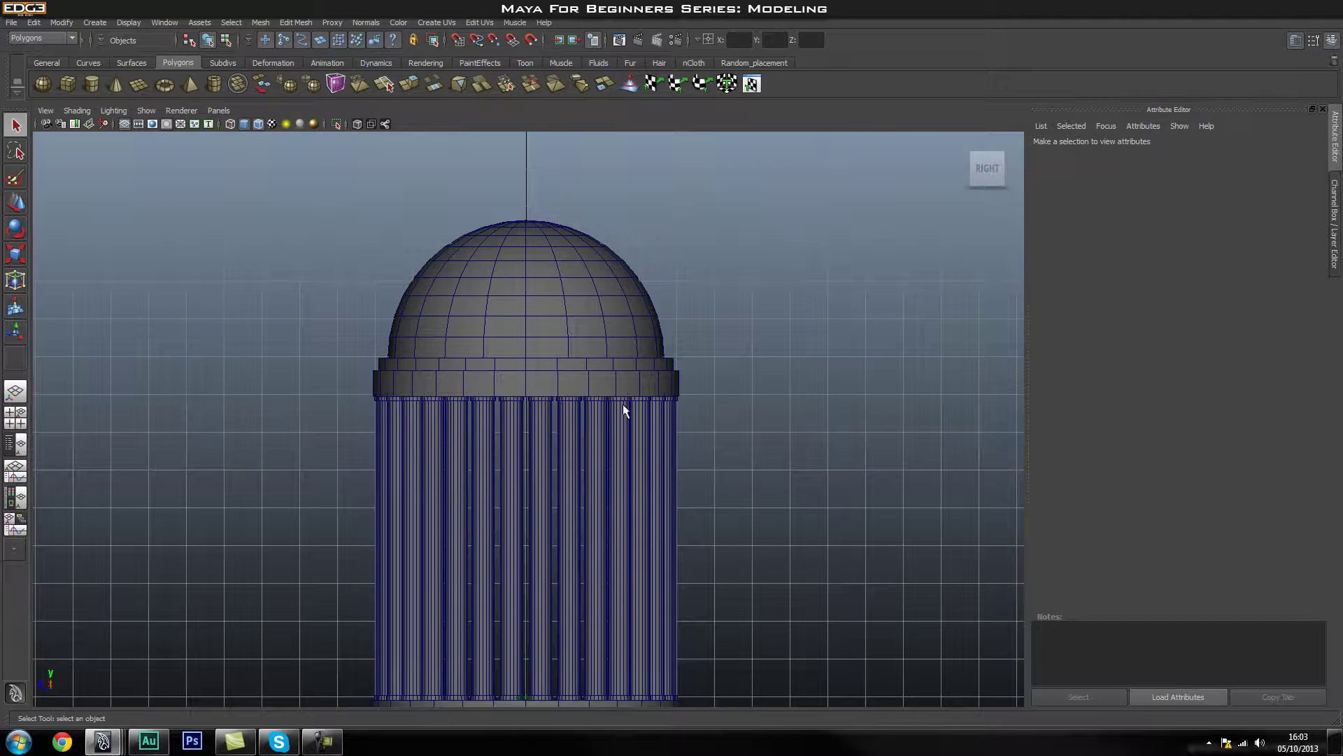
right_click_drag(700, 467, 640, 455, "alt")
mouse_move(581, 442)
middle_mouse_down("alt")
mouse_move(587, 417)
mouse_move(593, 430)
middle_mouse_up("alt")
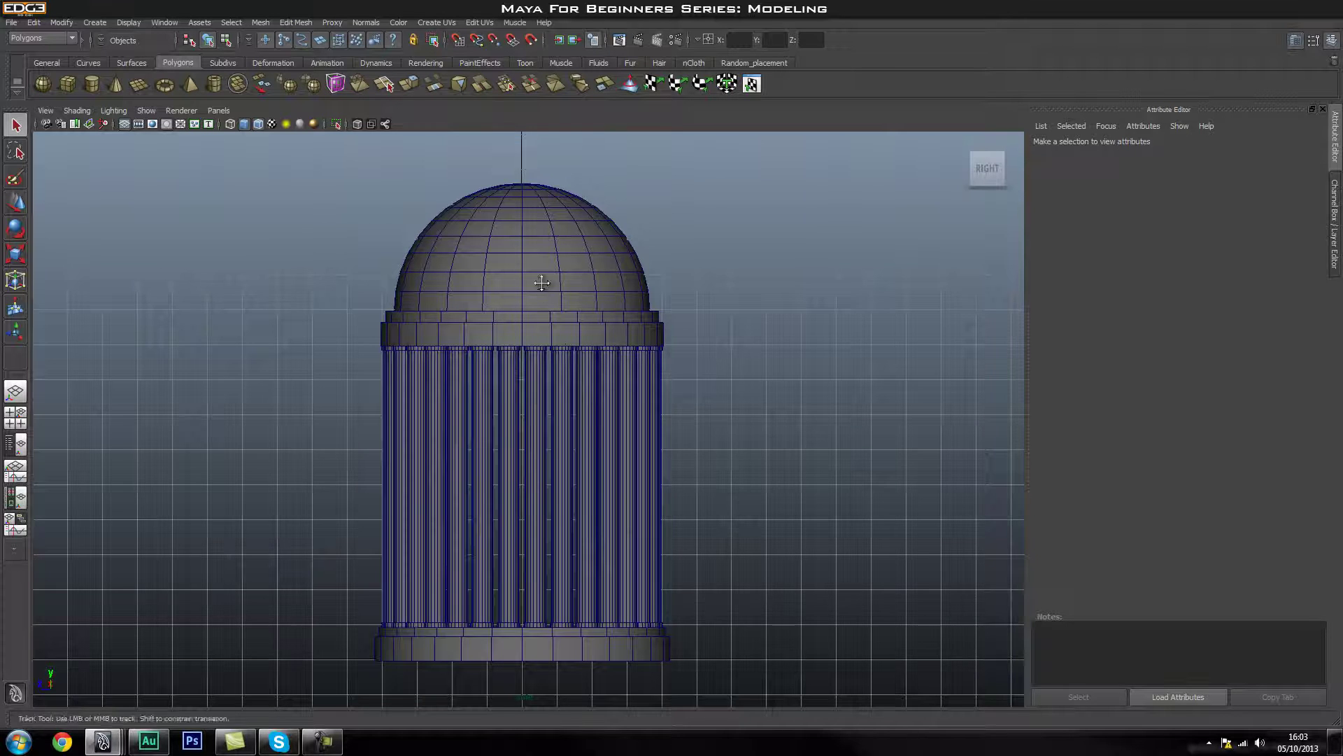
middle_click_drag(543, 284, 539, 340, "alt")
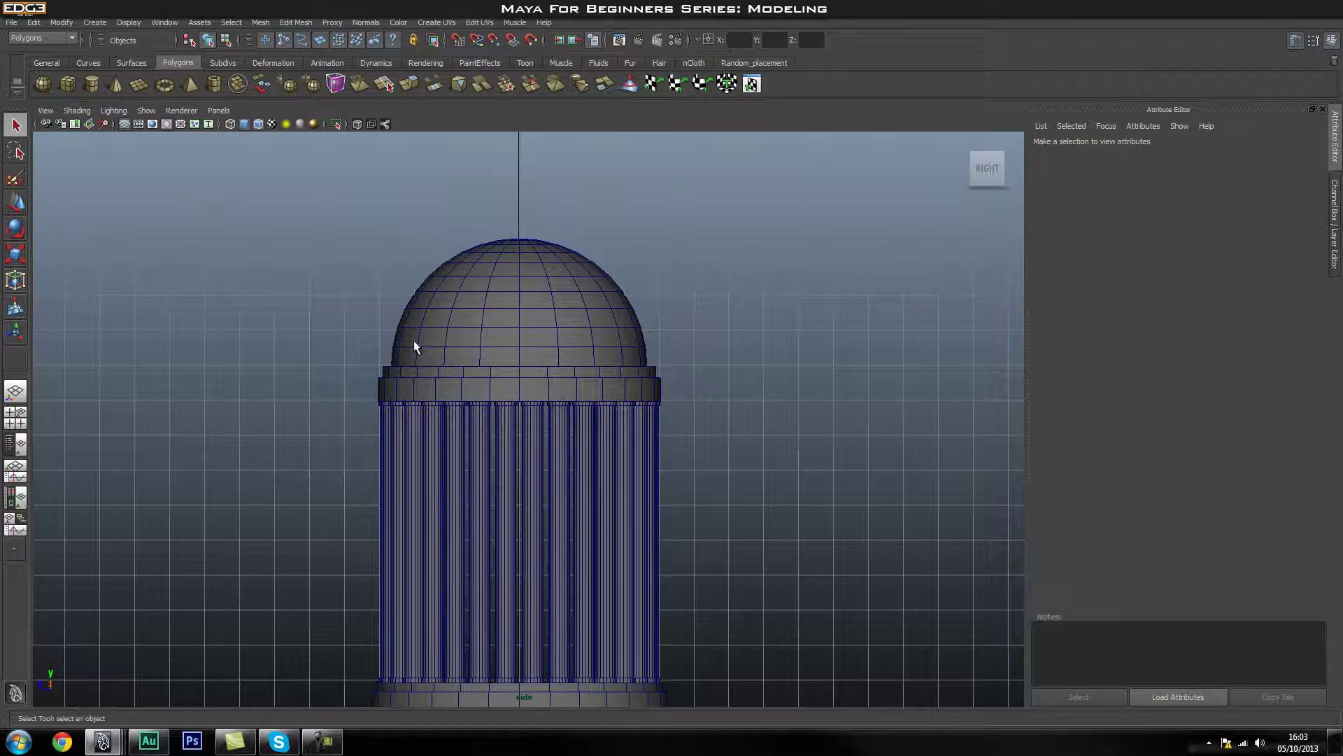
left_click(217, 84)
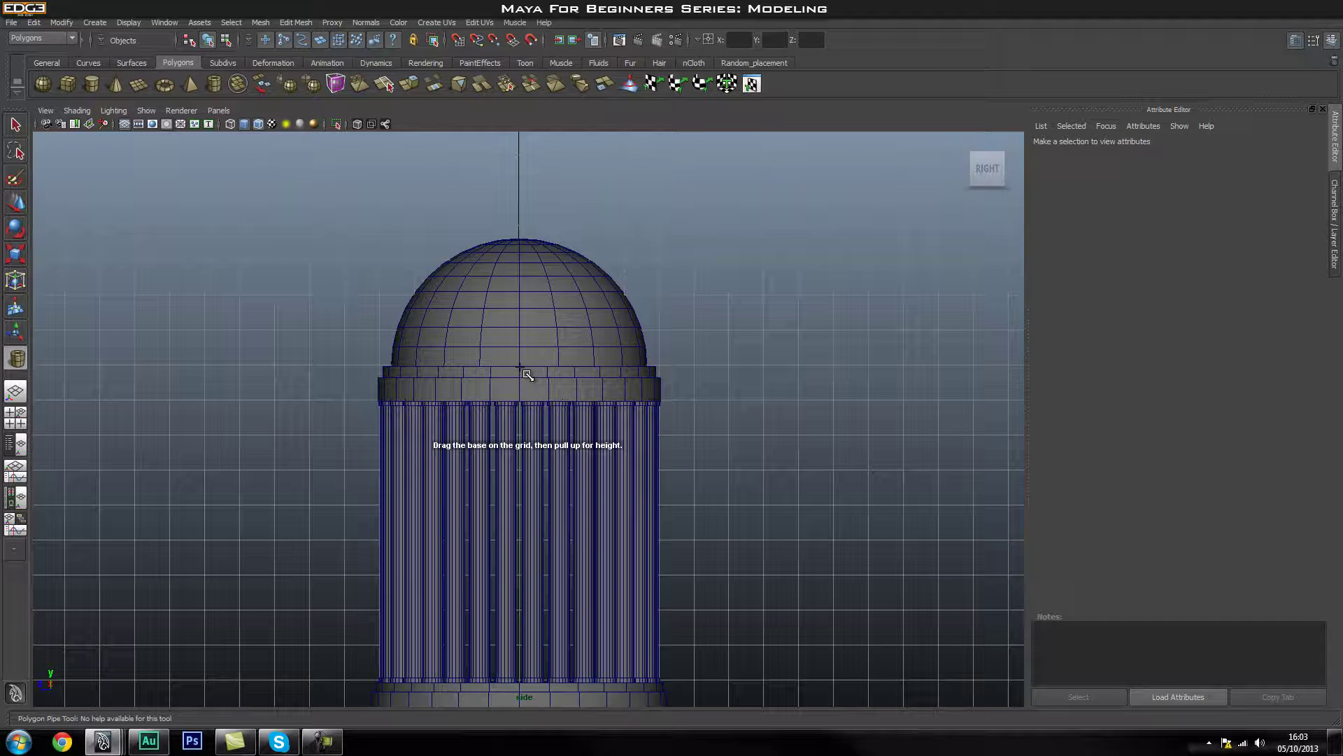
left_click_drag(528, 375, 558, 510)
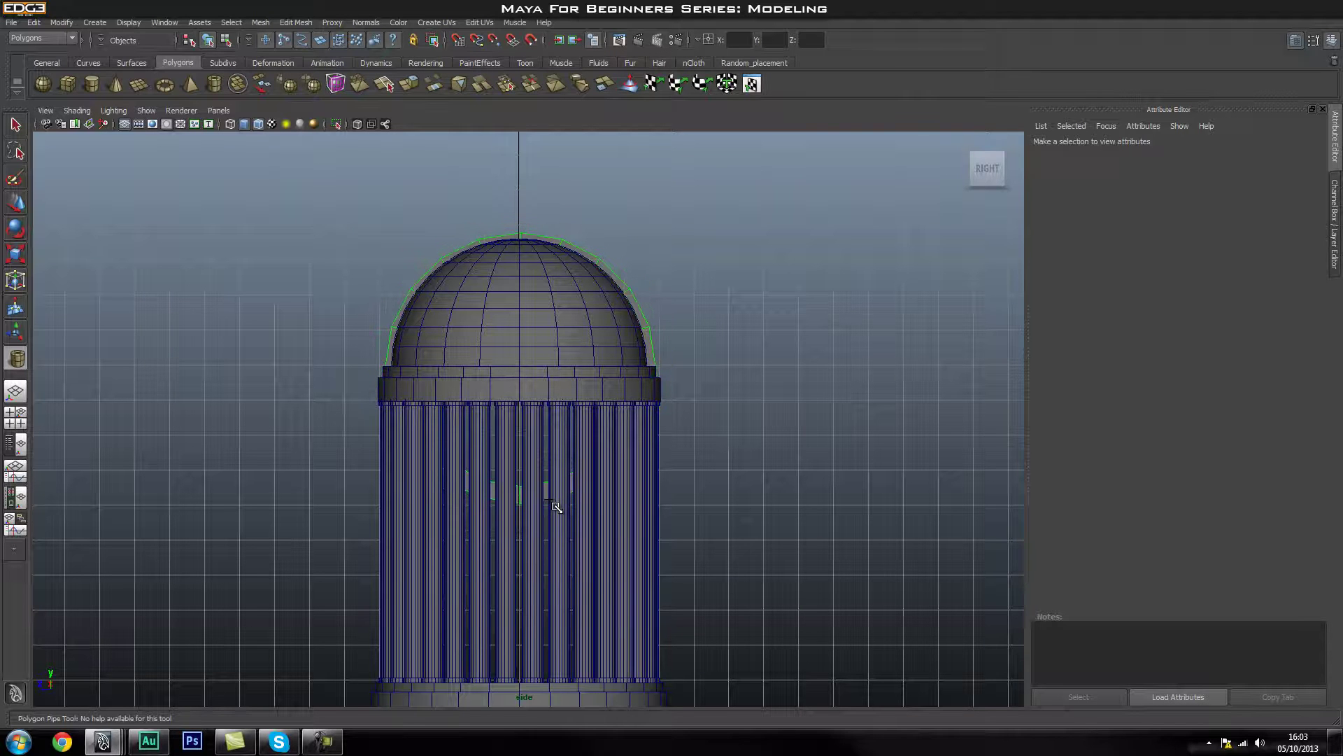
left_click_drag(548, 501, 548, 498)
middle_click_drag(488, 287, 488, 329, "alt")
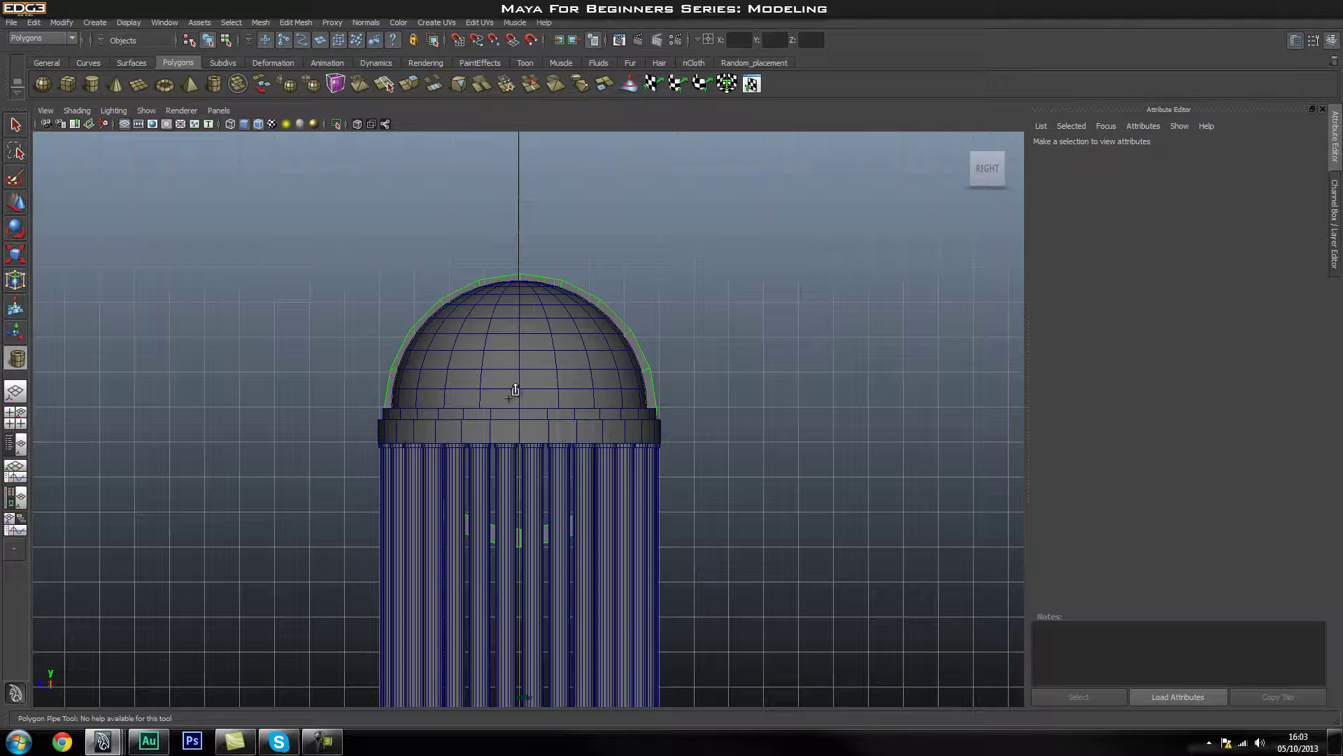
- Centre the pipe band on the dome in the front view, snapping its position to 0 along X
key("space")
mouse_move(518, 391)
left_mouse_down()
mouse_move(428, 408)
mouse_move(501, 390)
left_mouse_up()
middle_click_drag(418, 349, 390, 456, "alt")
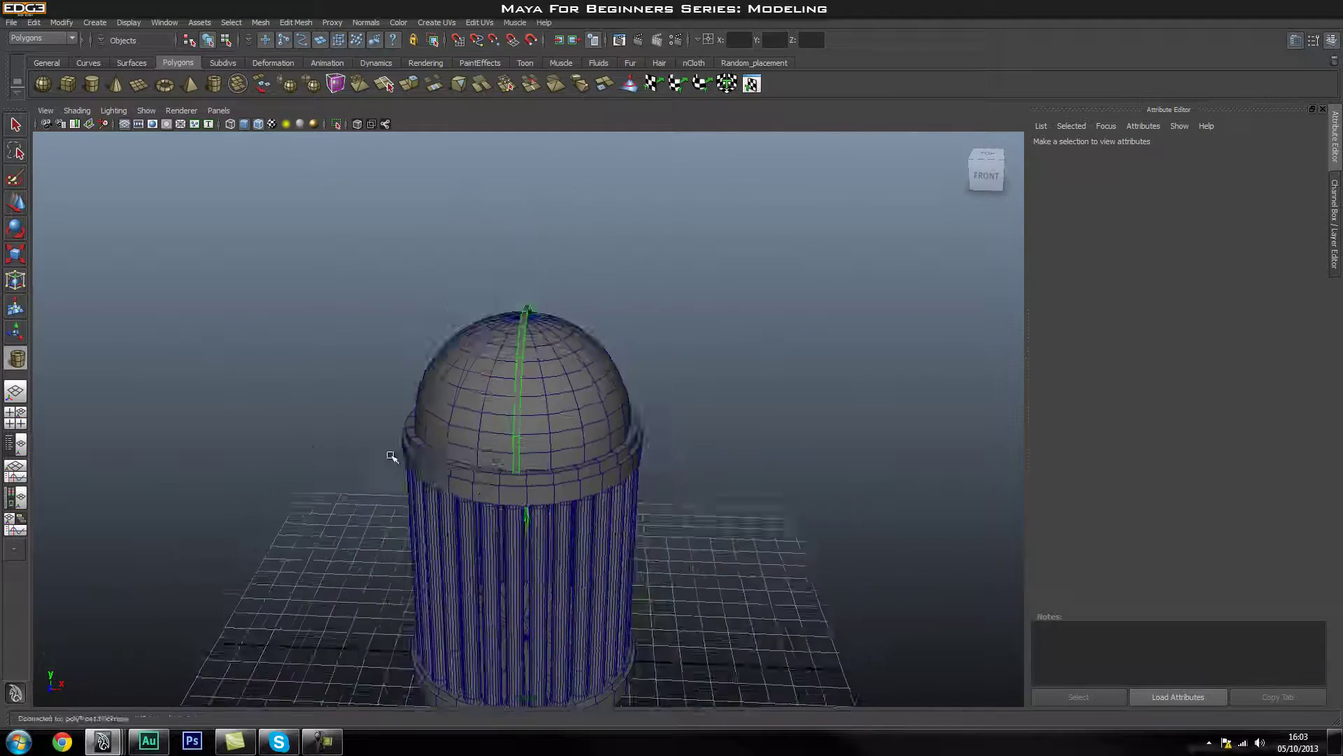
right_click_drag(390, 456, 641, 431, "alt")
middle_click_drag(596, 387, 604, 431, "alt")
left_click_drag(605, 432, 524, 451, "alt")
key("space")
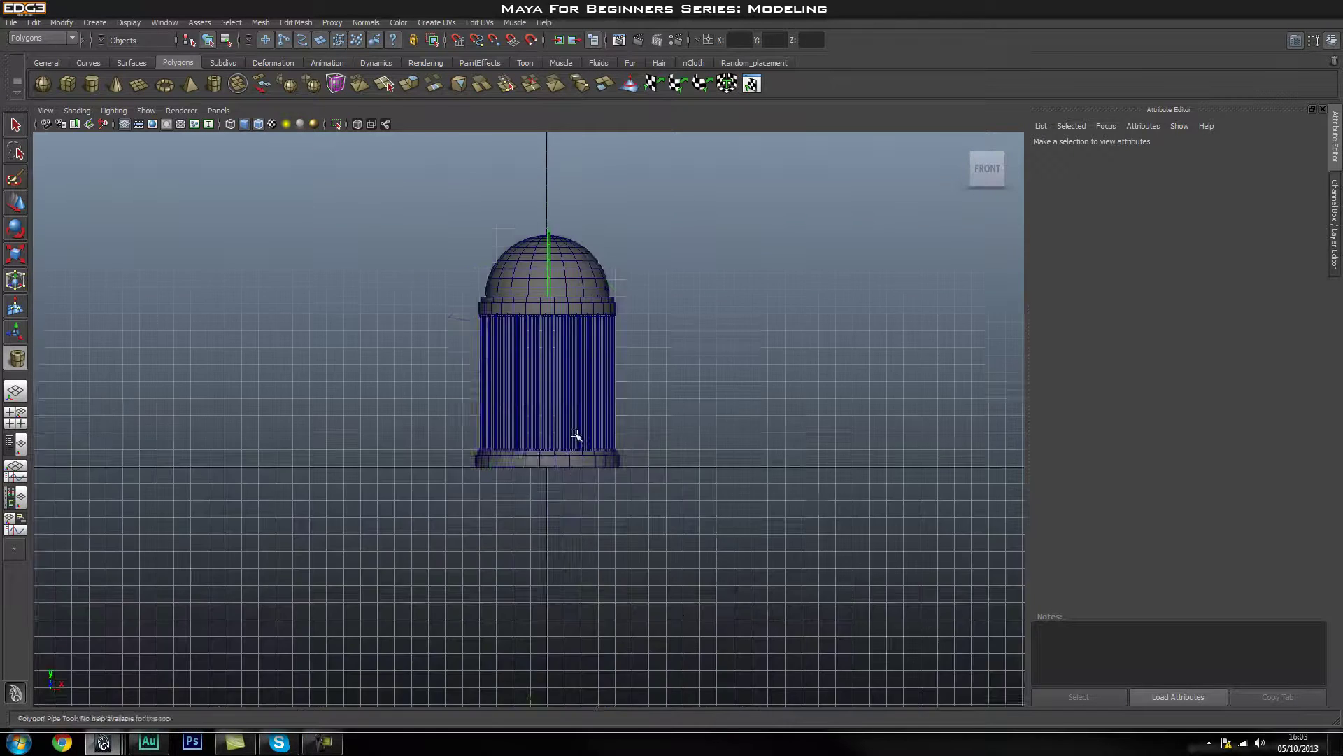
middle_click_drag(328, 318, 328, 463, "alt")
right_click_drag(327, 463, 636, 435, "alt")
key("w")
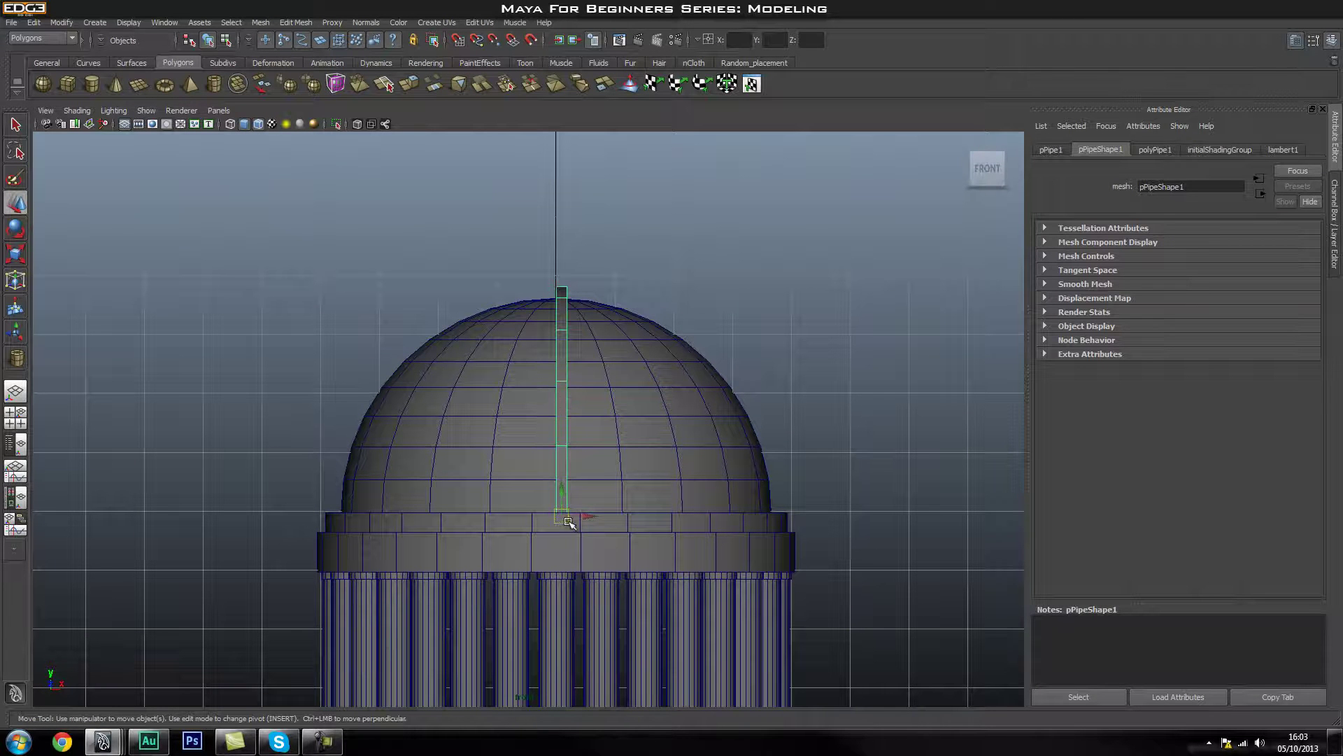
key("x")
left_click_drag(586, 518, 589, 527)
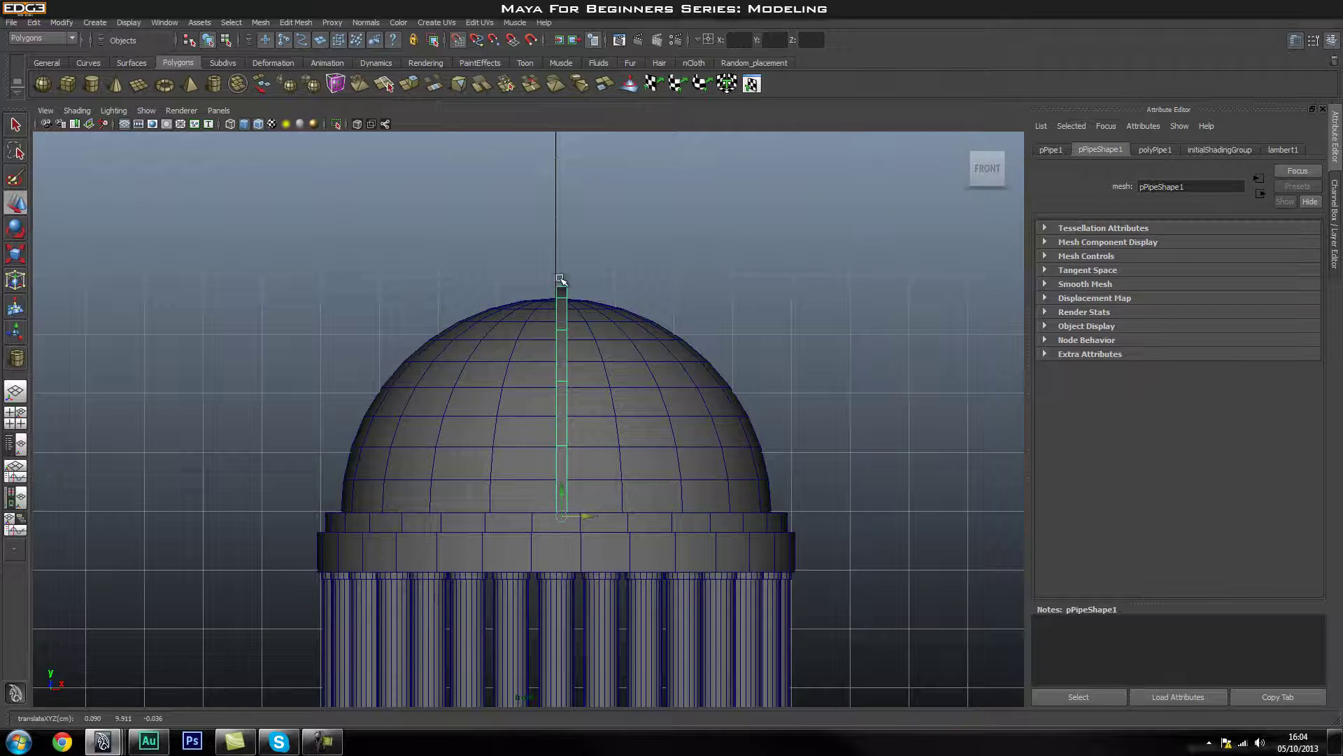
middle_click_drag(557, 274, 556, 274)
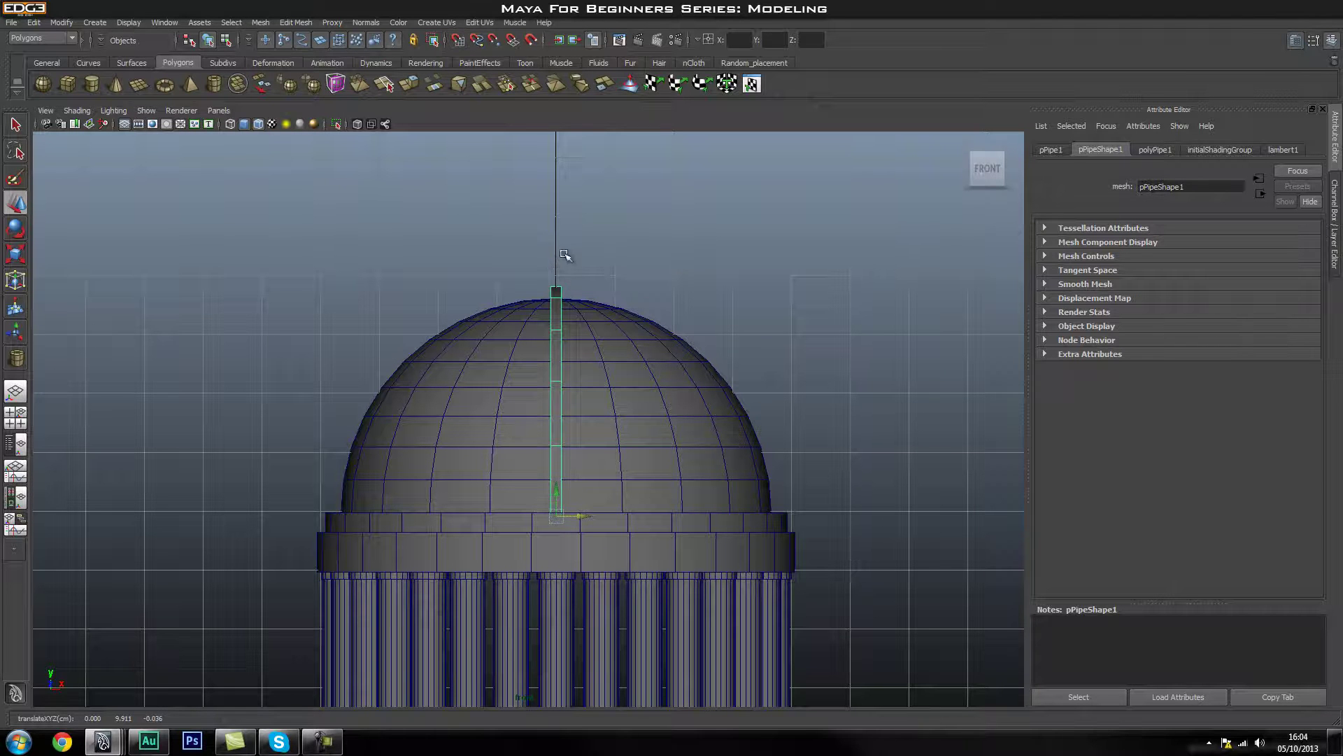
left_click(641, 273)
- Widen the pipe band in the perspective view by scaling it to about 2 along X
key("space")
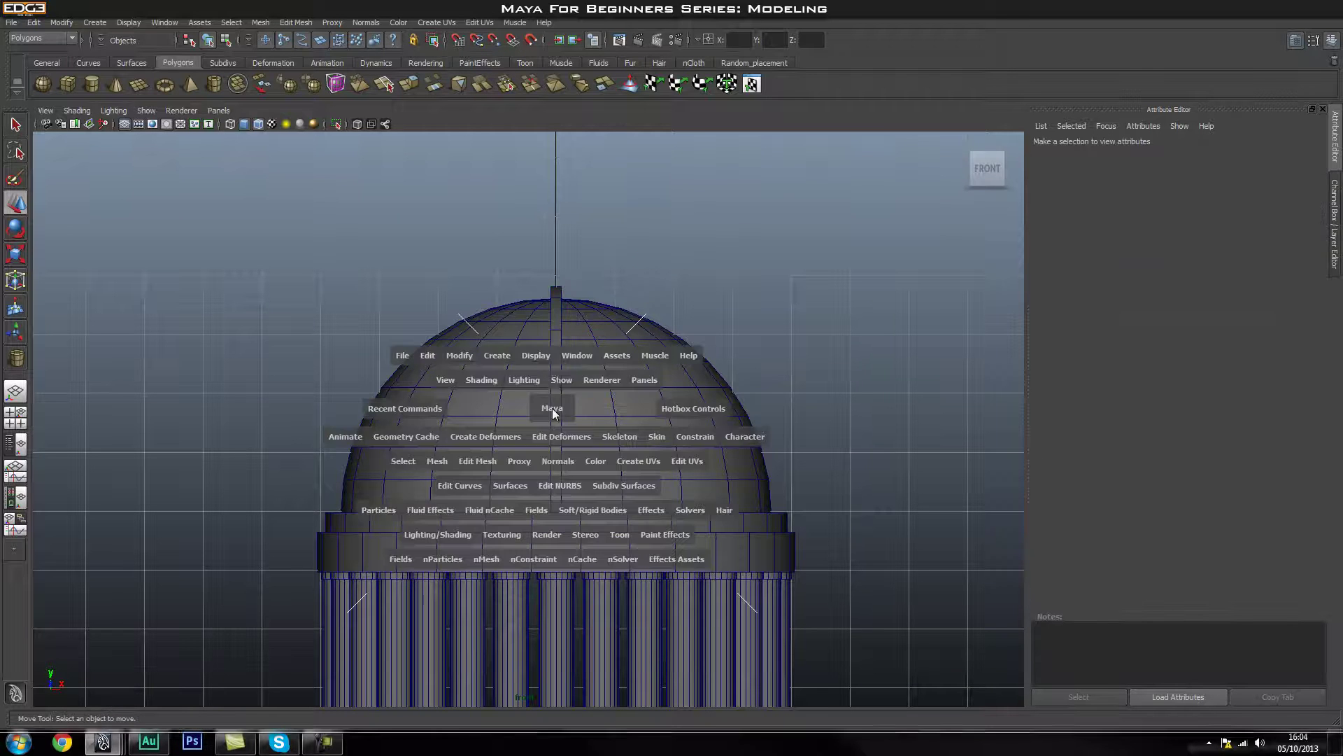
left_click_drag(552, 409, 540, 386)
left_click_drag(431, 388, 417, 360, "alt")
left_click(410, 348)
left_click_drag(508, 388, 521, 470, "alt")
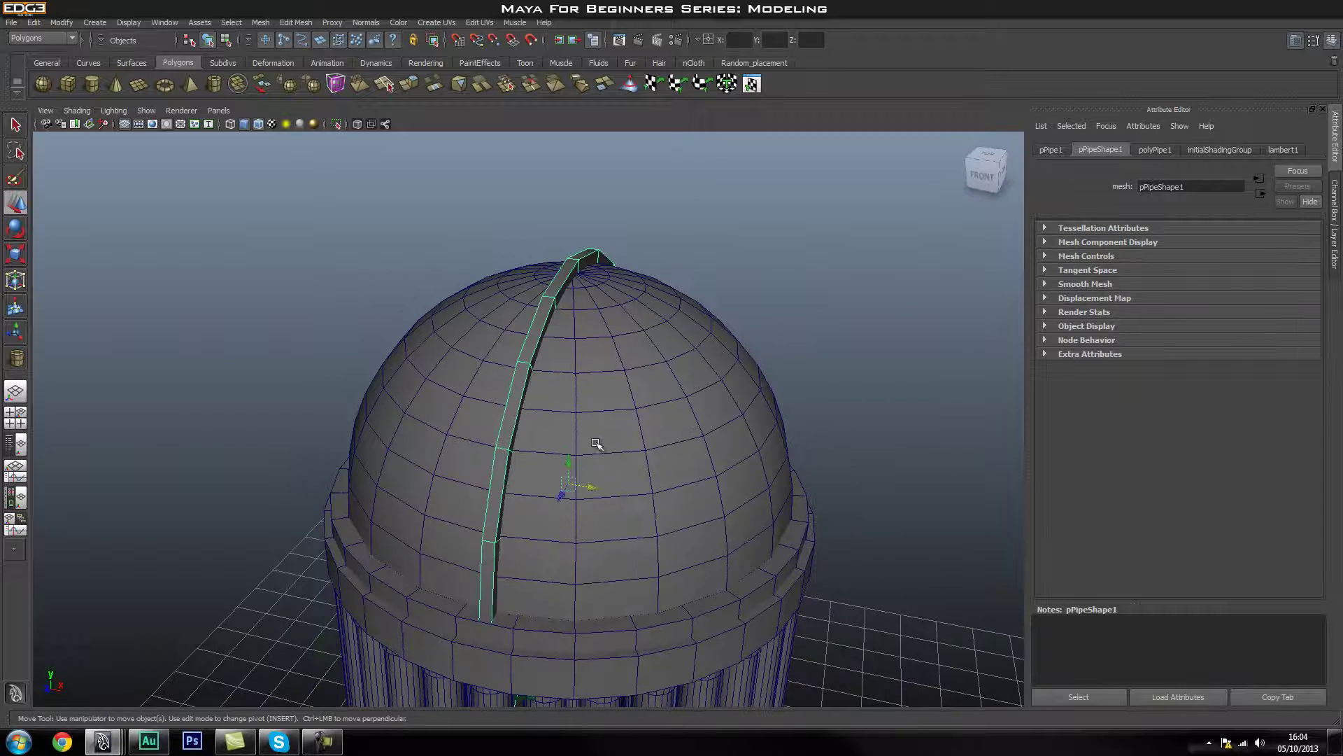
key("r")
left_click_drag(600, 489, 629, 508)
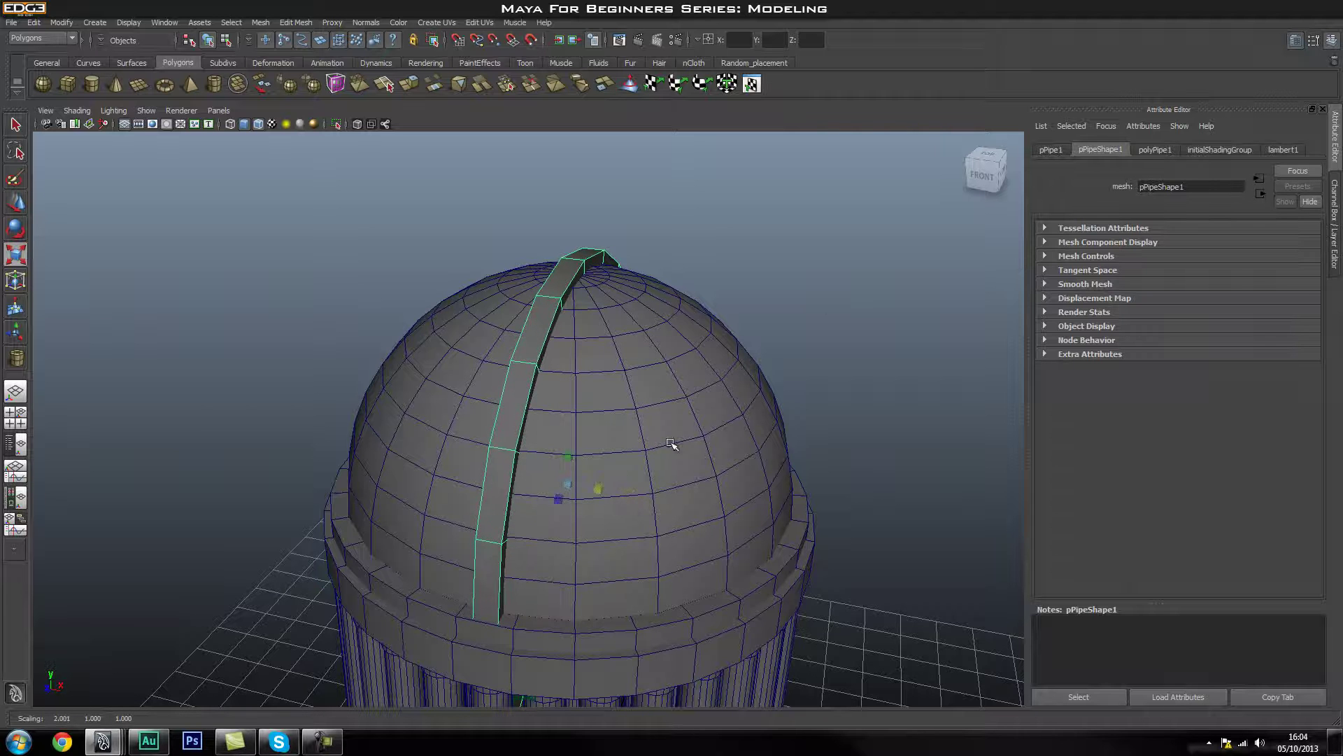
- Examine the widened band over the dome from several angles
left_click(772, 350)
left_click_drag(772, 350, 608, 334, "alt")
left_click(552, 304)
left_click_drag(420, 354, 545, 396, "alt")
right_click_drag(546, 396, 490, 361, "alt")
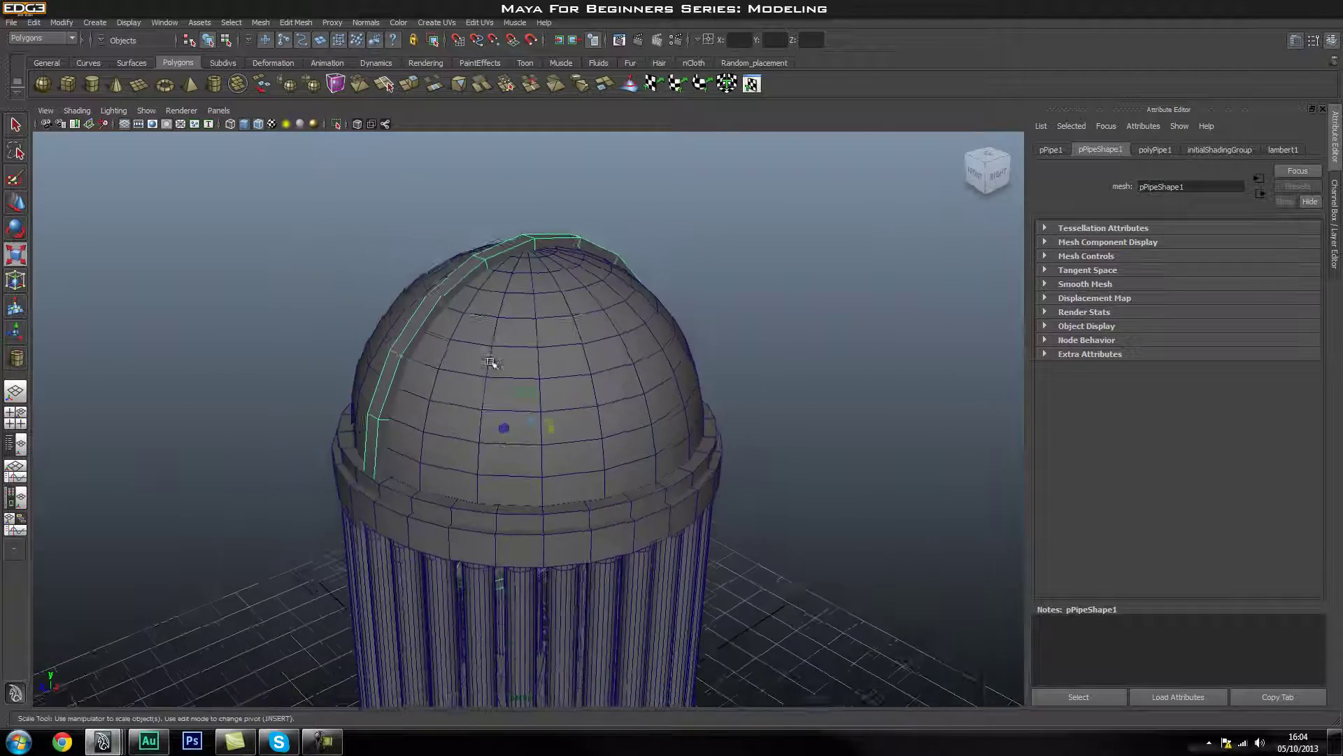
left_click_drag(491, 362, 460, 399, "alt")
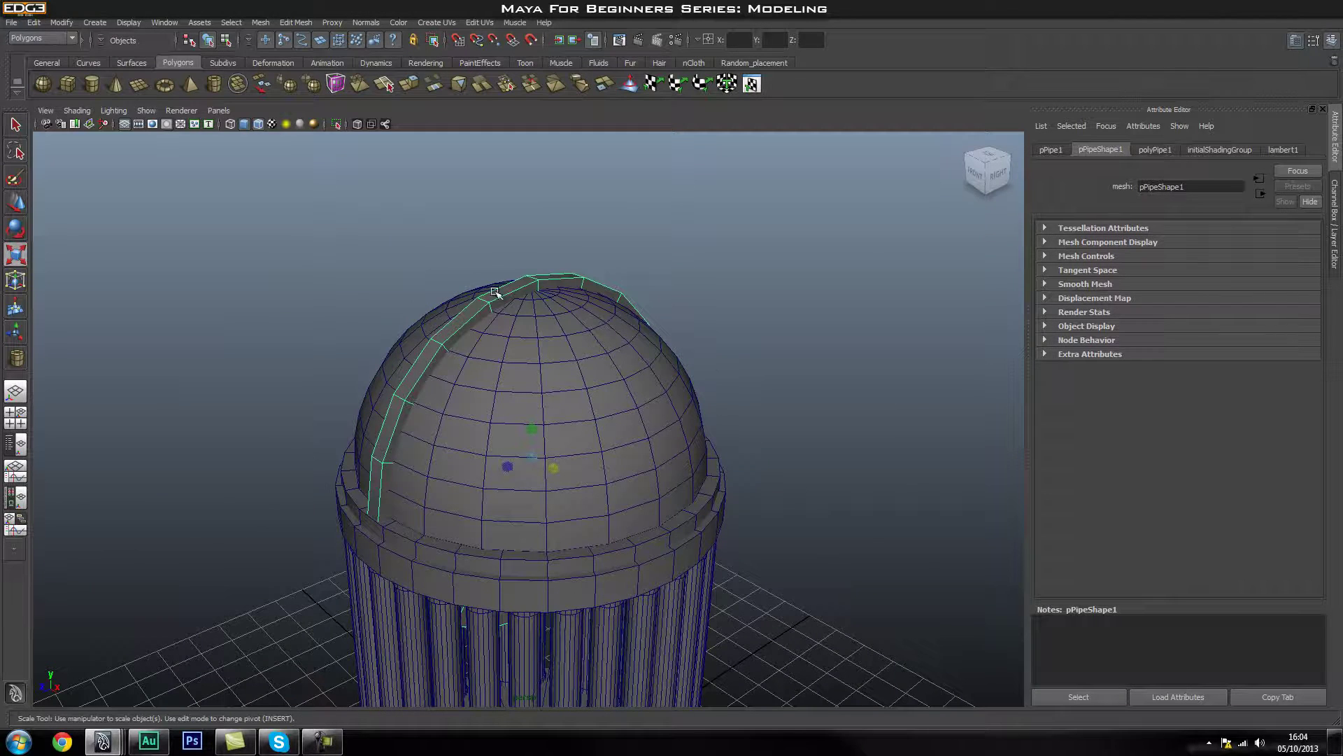
left_click(747, 364)
left_click_drag(745, 391, 822, 417, "alt")
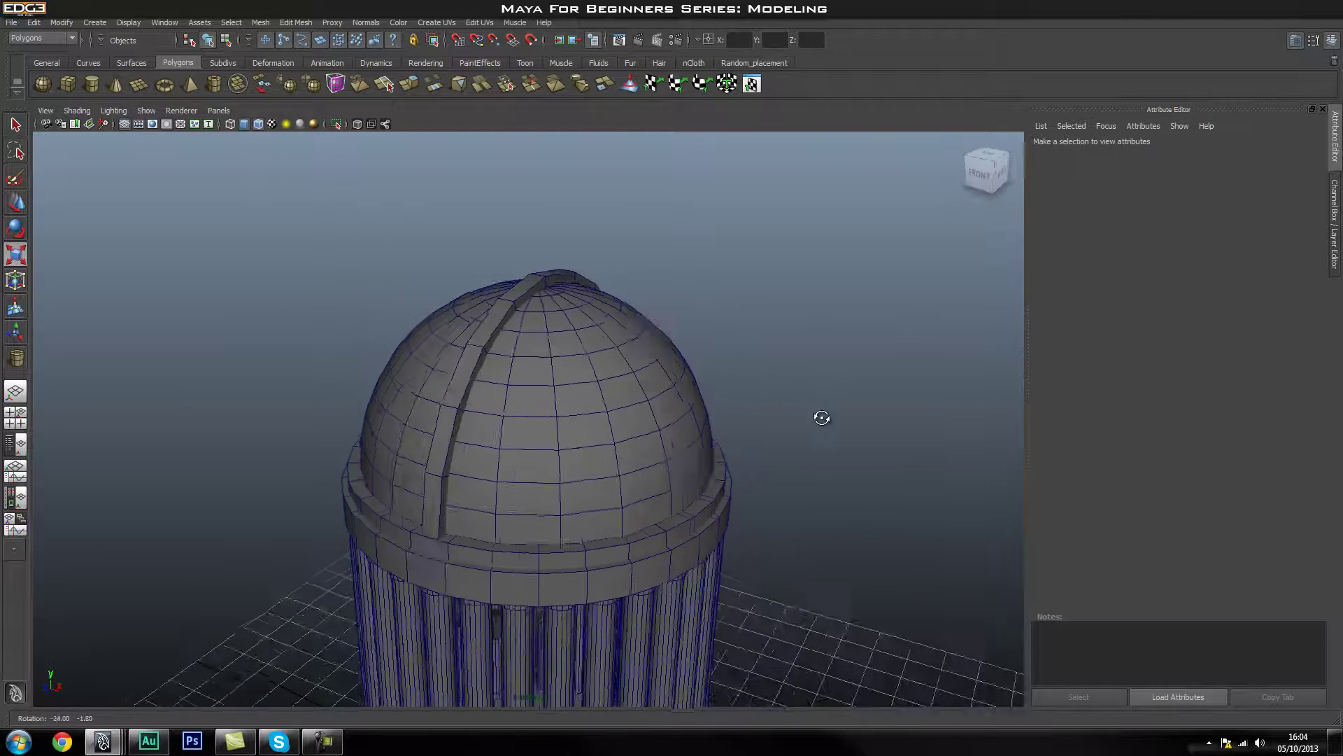
- Review the pipe band's construction inputs for radius, thickness and axis subdivisions, and inspect the dome sphere's attributes
double_click(458, 339)
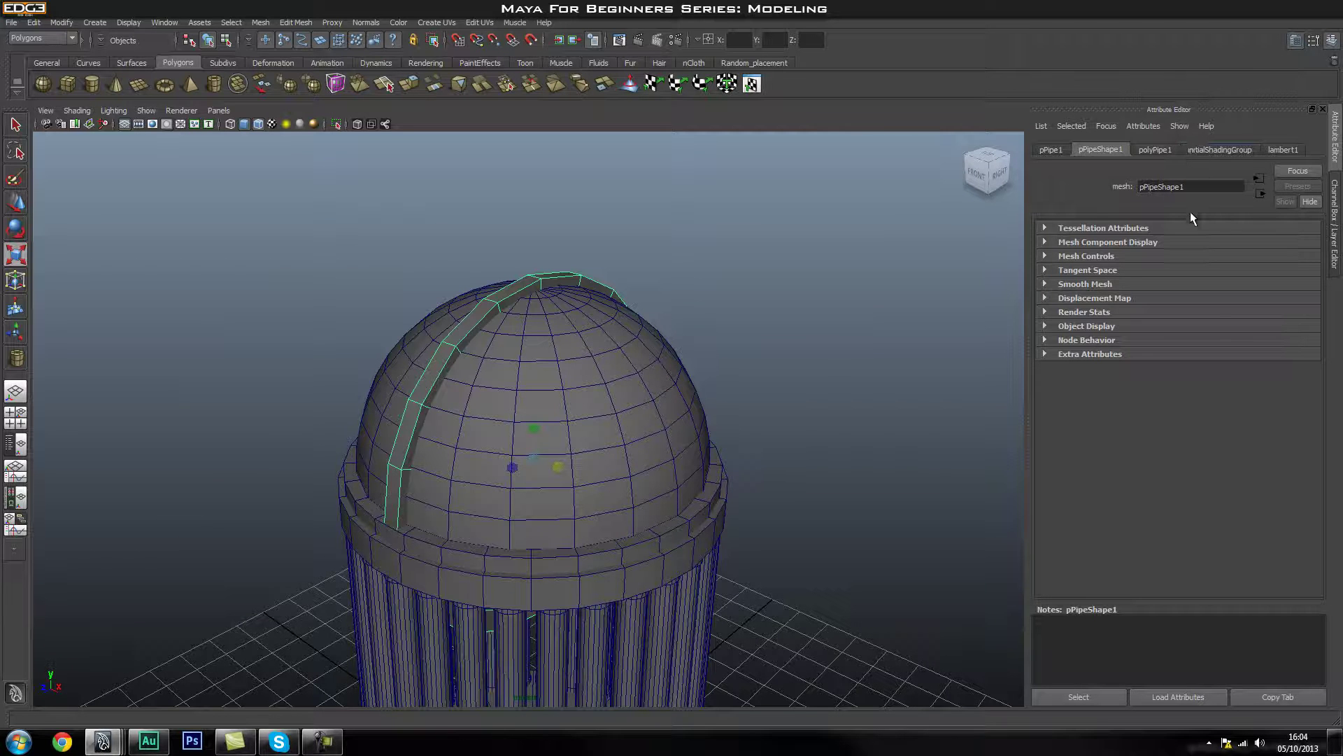
key("ctrl+a")
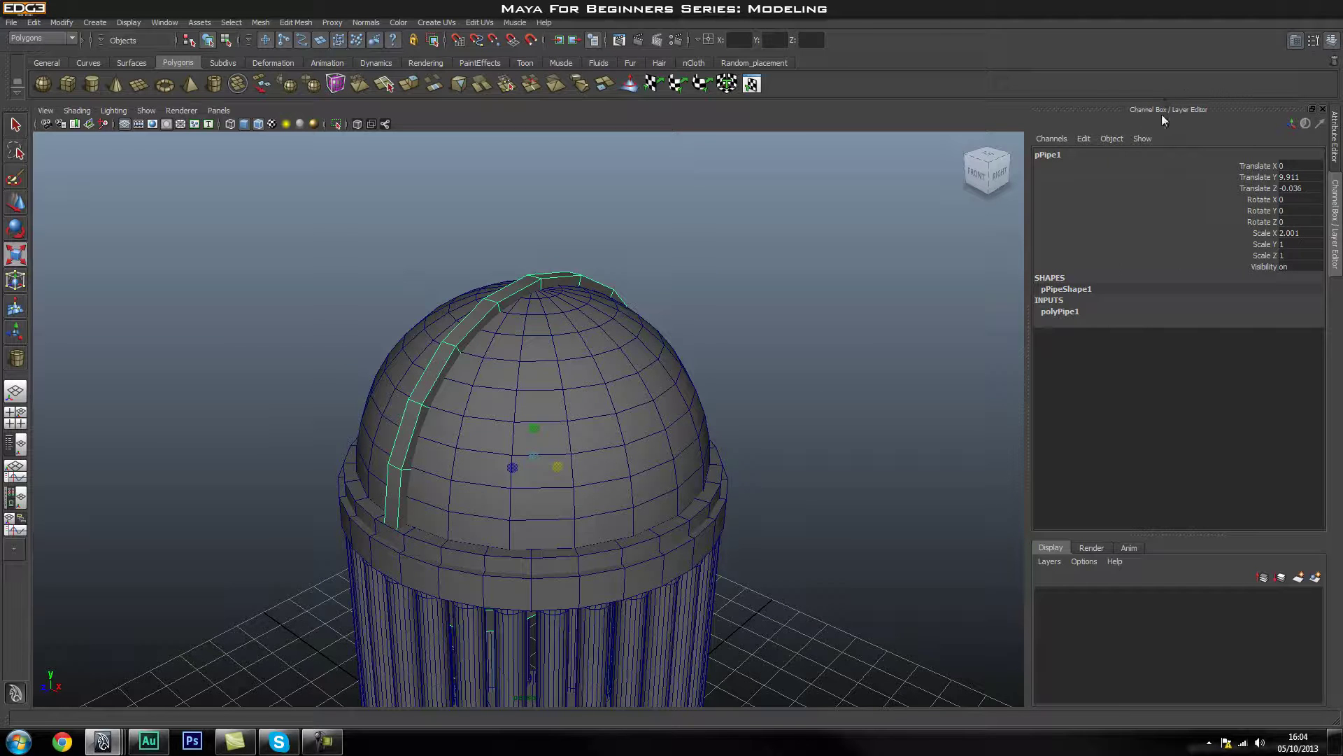
left_click(1060, 311)
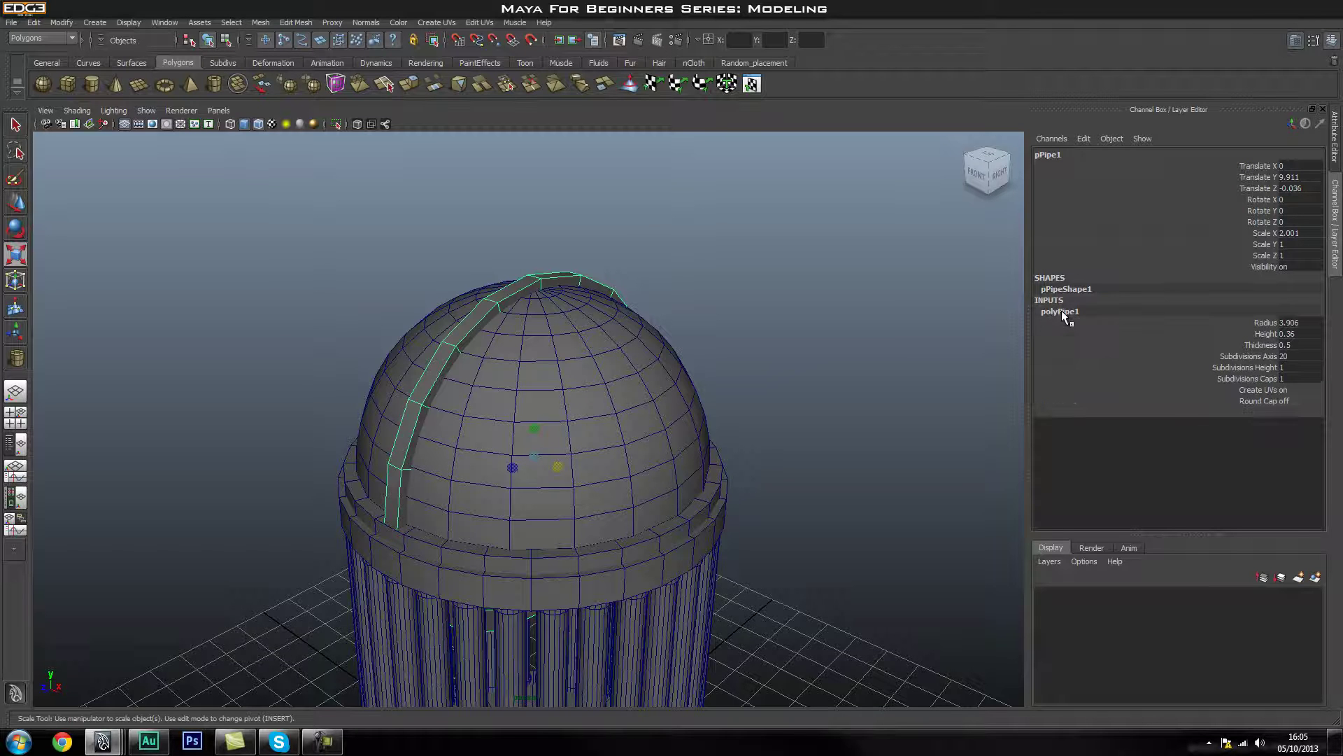
left_click(1264, 322)
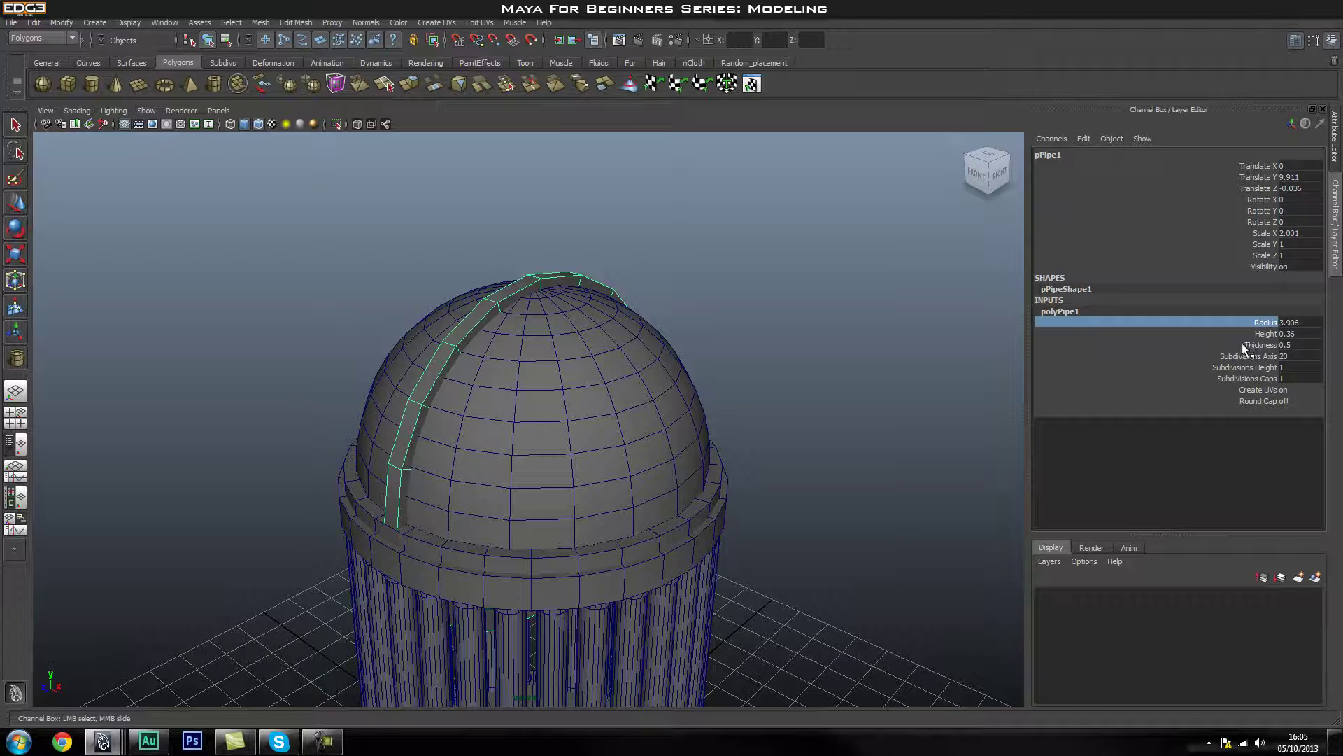
left_click(1251, 345)
left_click(1240, 355)
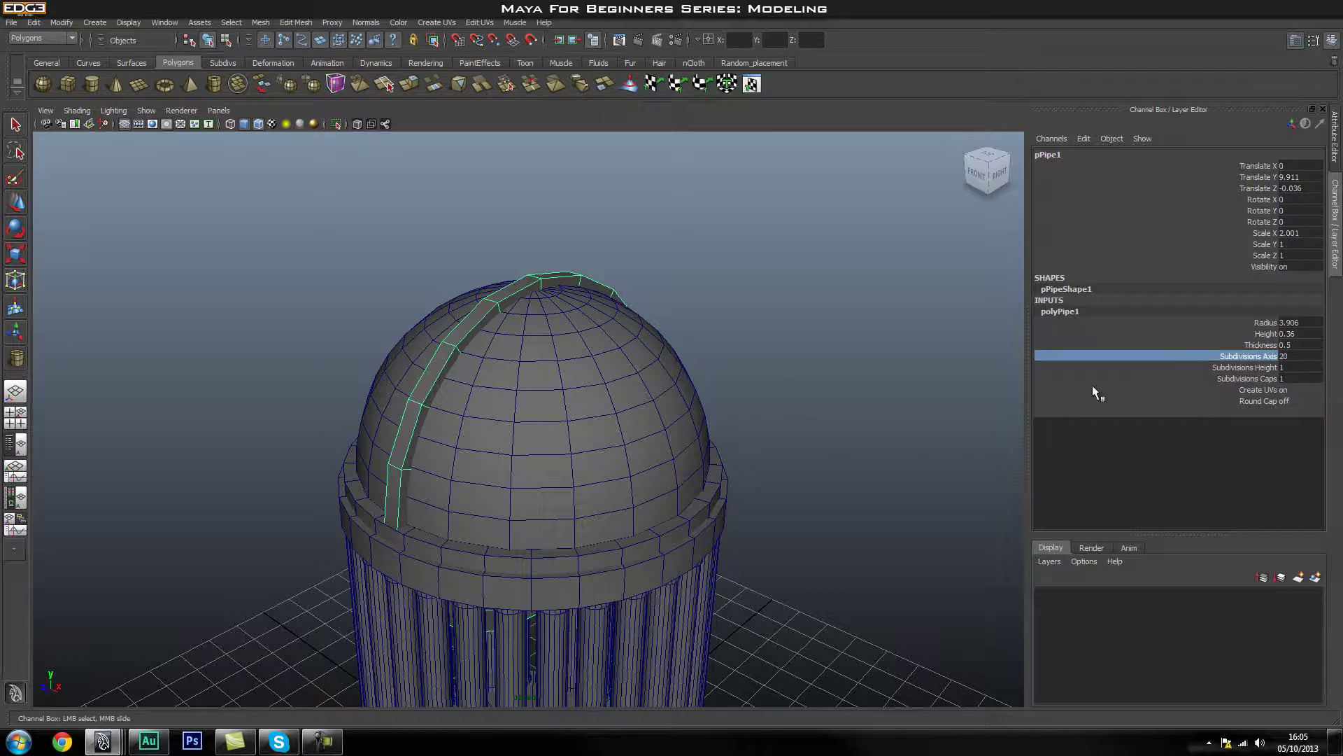
scroll(629, 338, "up", 3)
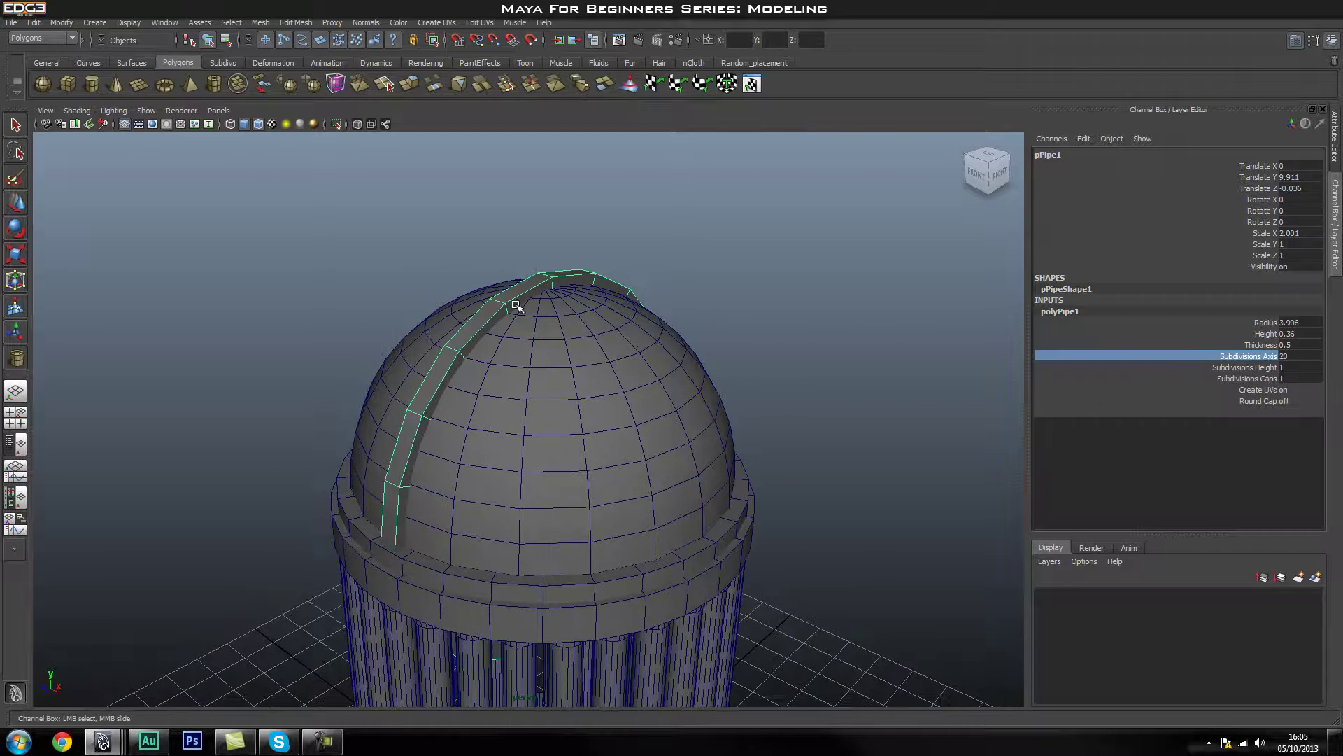
left_click(606, 382)
key("r")
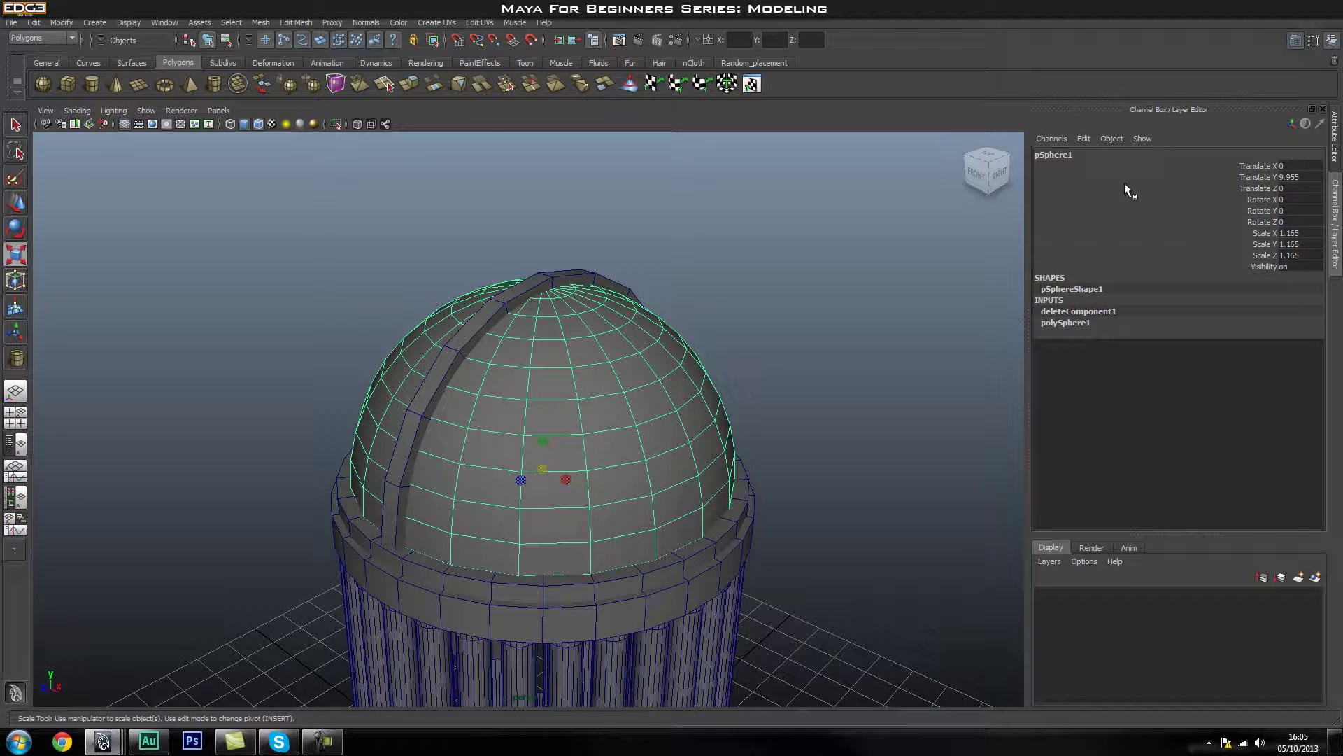
- Try adjusting the pipe band's Subdivisions Axis and Subdivisions Height, undoing each change
left_click(515, 311)
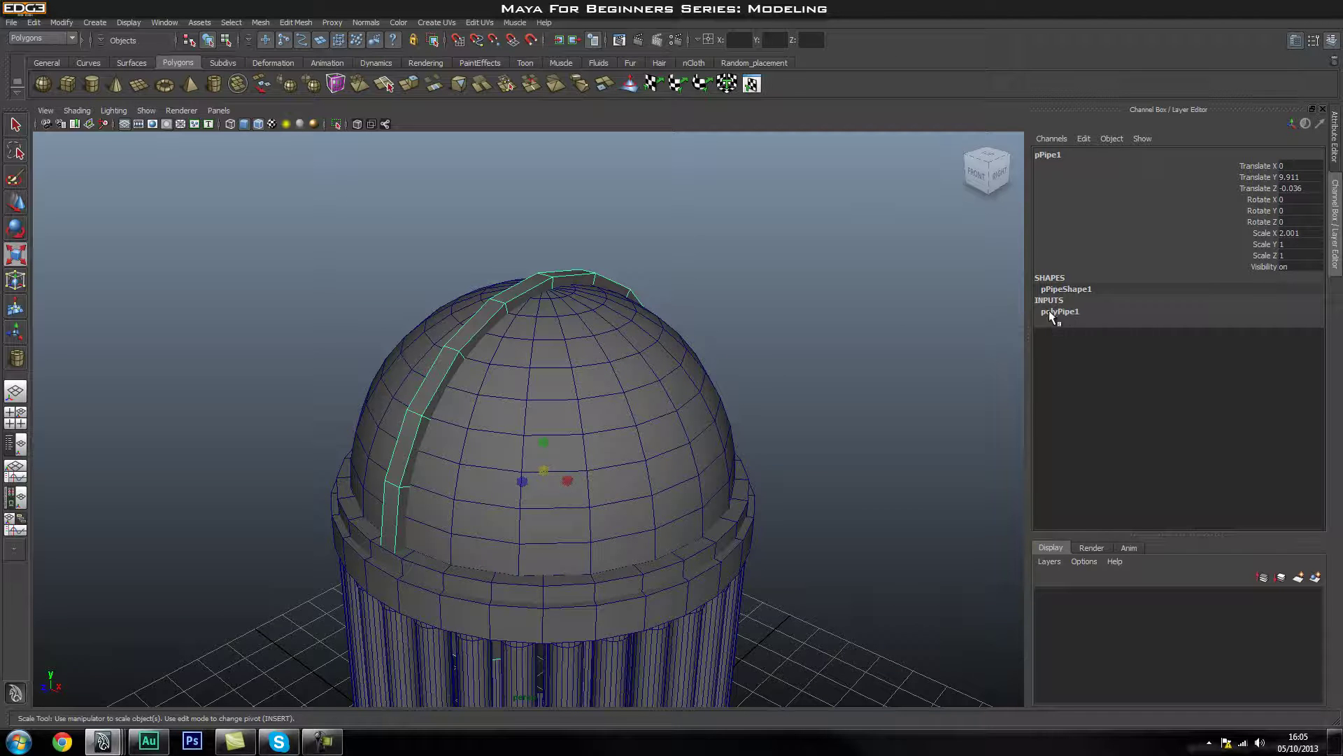
left_click(1053, 312)
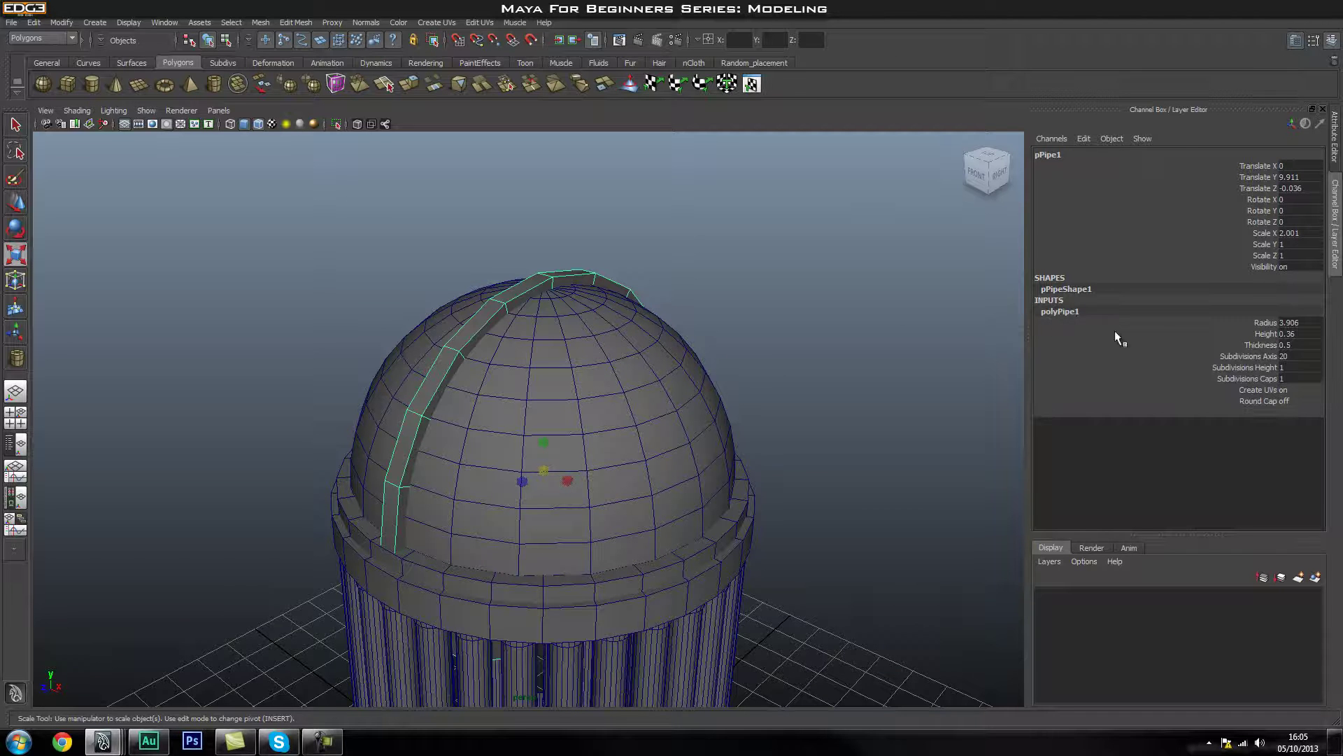
left_click(1249, 356)
middle_click_drag(809, 294, 862, 301)
key("ctrl+z")
left_click(1239, 368)
middle_click_drag(824, 348, 852, 339)
key("ctrl+z")
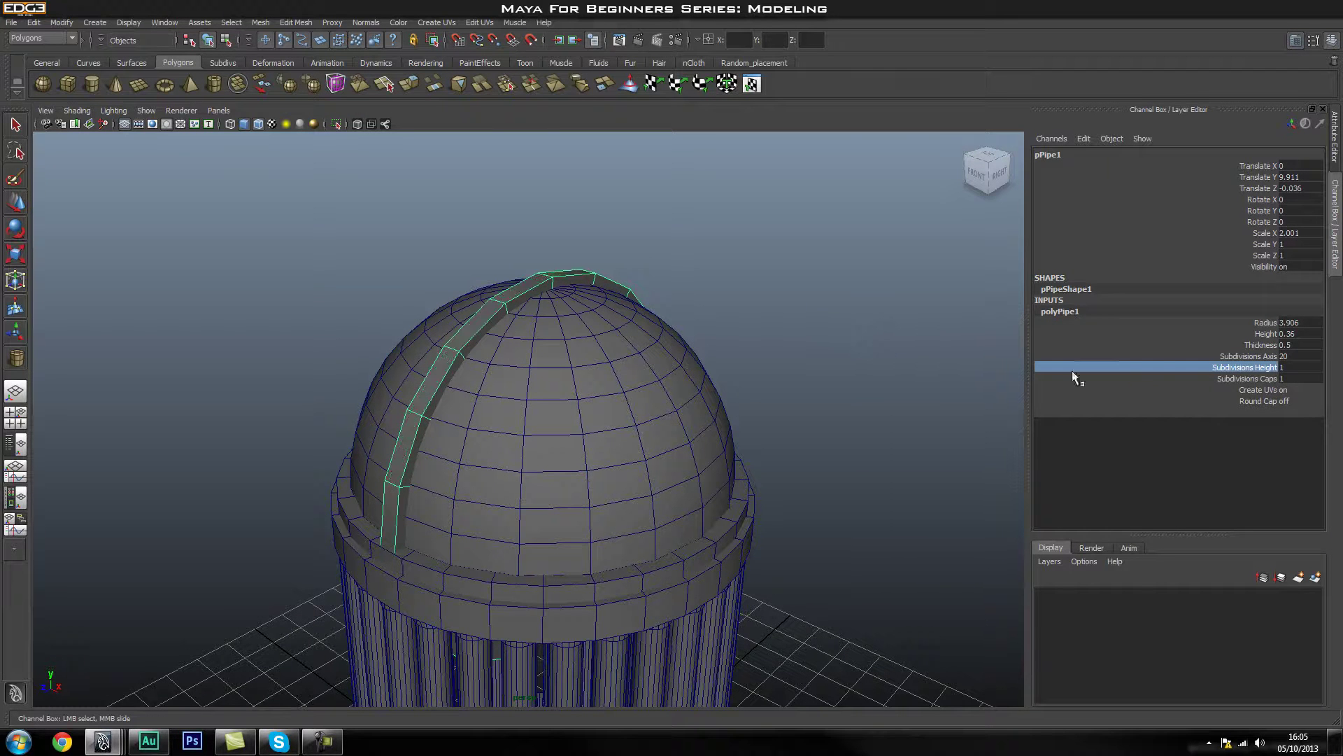
- Duplicate the pipe band, move the copy to about 0.95 along X to inspect its attributes, and delete the copy
right_click_drag(506, 293, 552, 271)
mouse_move(675, 310)
left_mouse_down("alt")
mouse_move(704, 308)
mouse_move(691, 322)
left_mouse_up("alt")
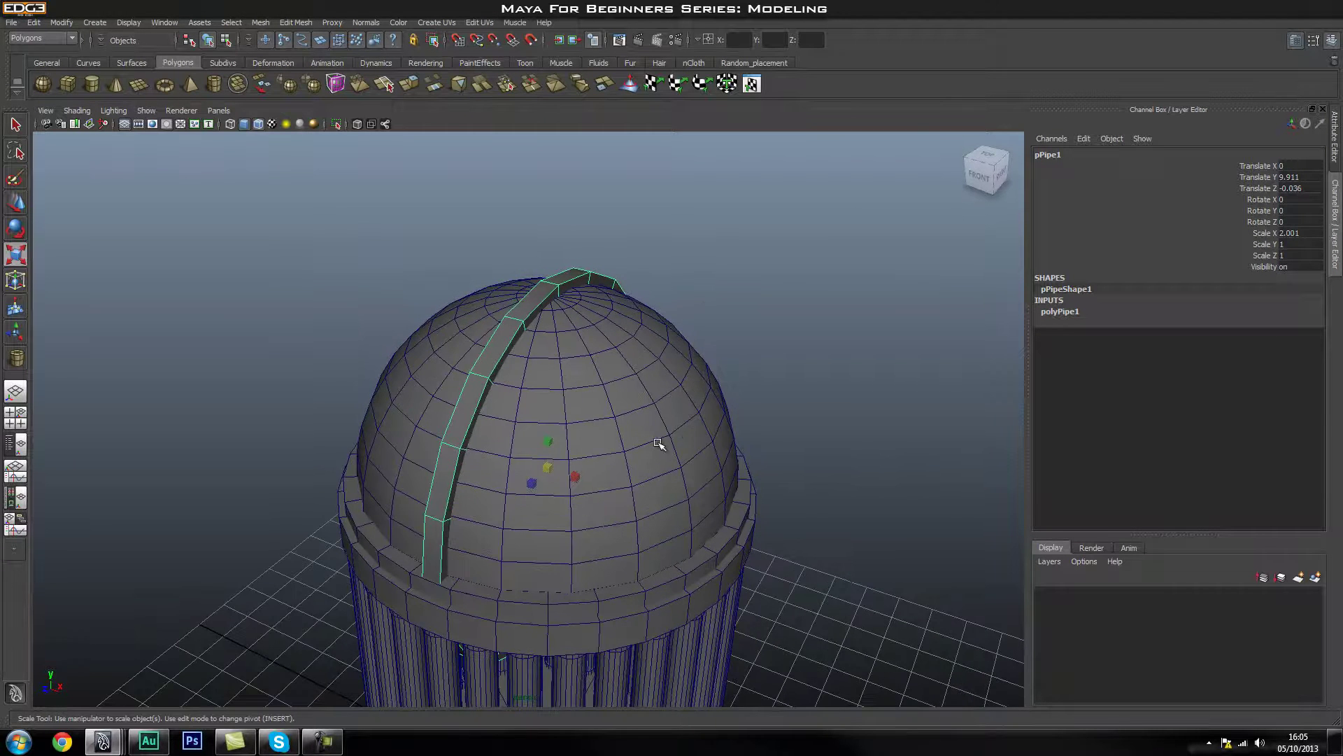
key("ctrl+d")
key("w")
left_click_drag(572, 478, 612, 489)
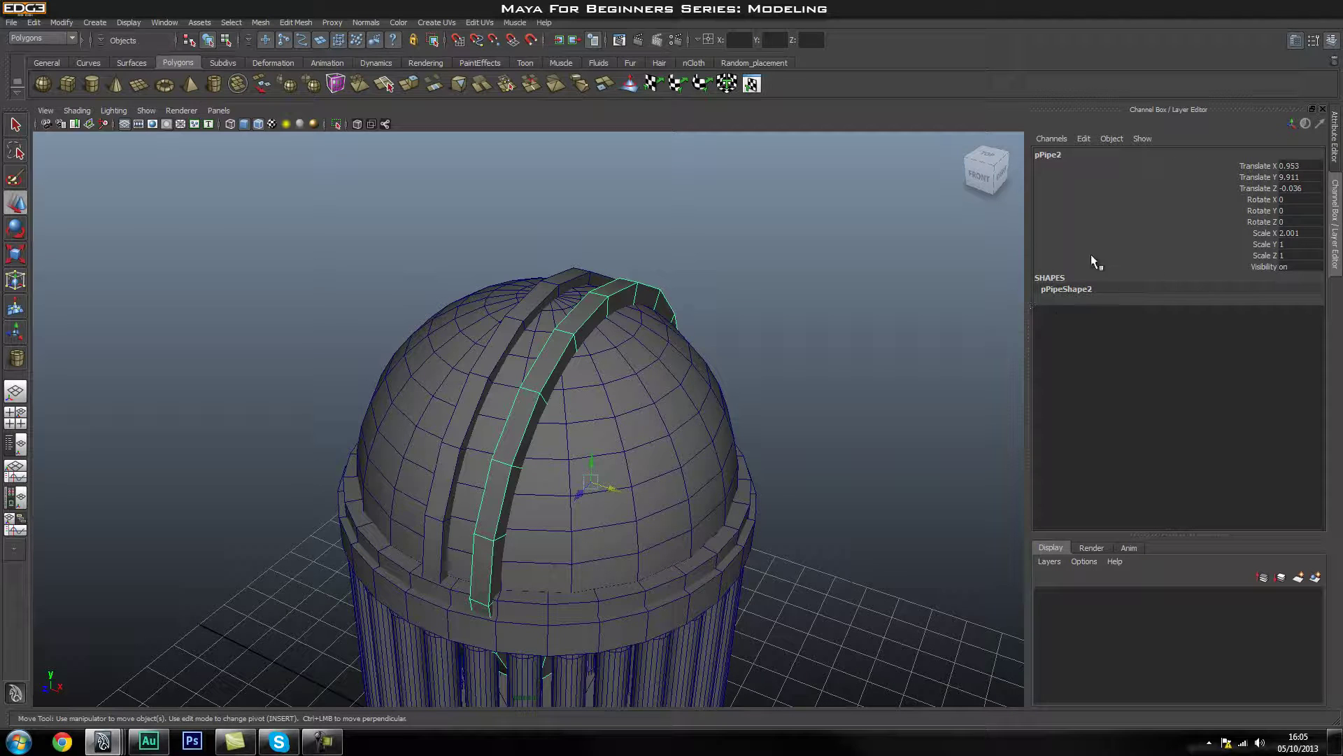
left_click_drag(768, 308, 718, 306, "alt")
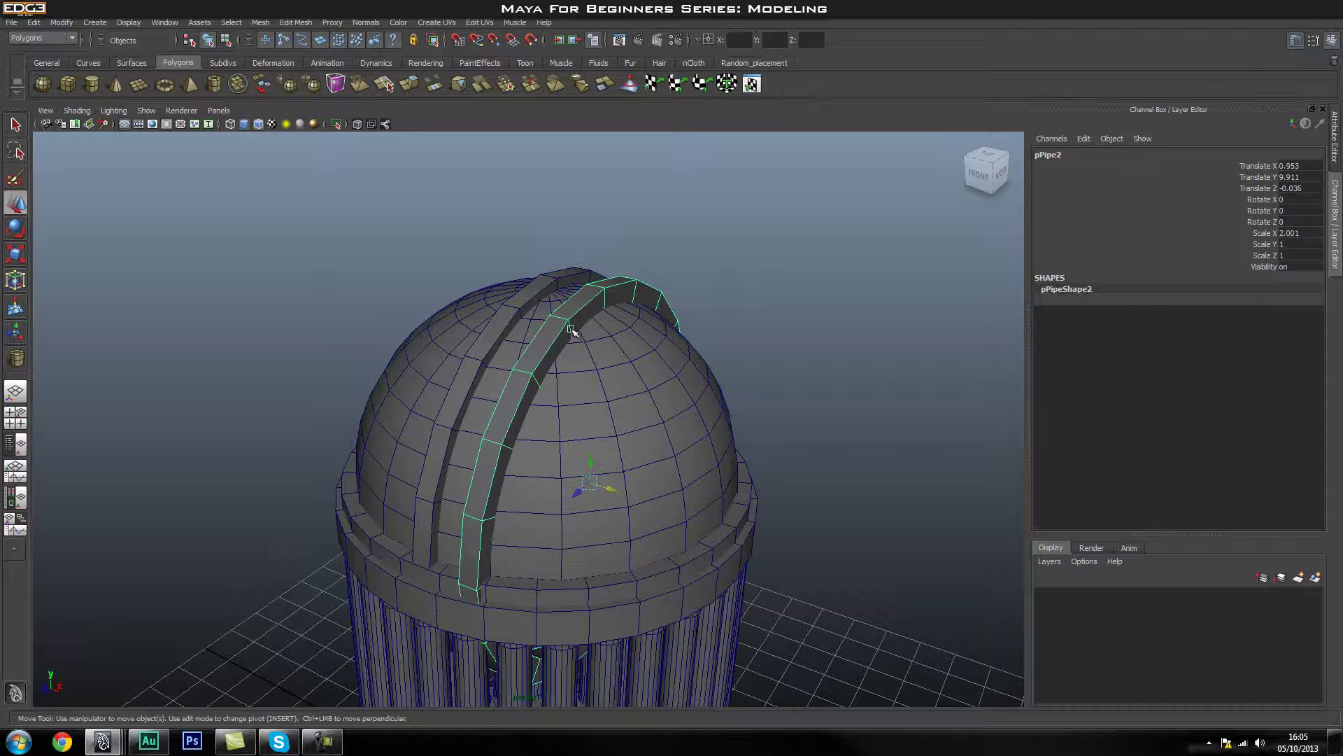
key("Delete")
- Select the original pipe band and raise its construction input Subdivisions Axis to 31
left_click(512, 316)
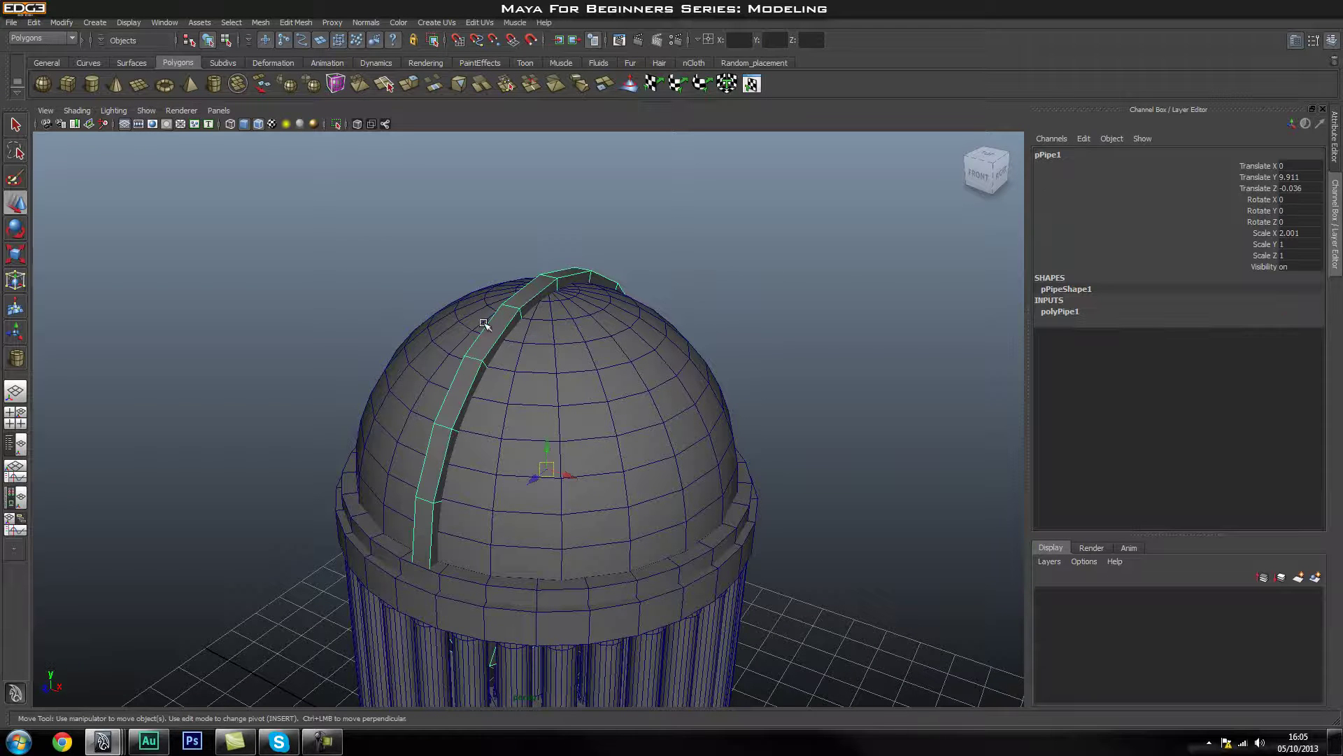
left_click(1069, 314)
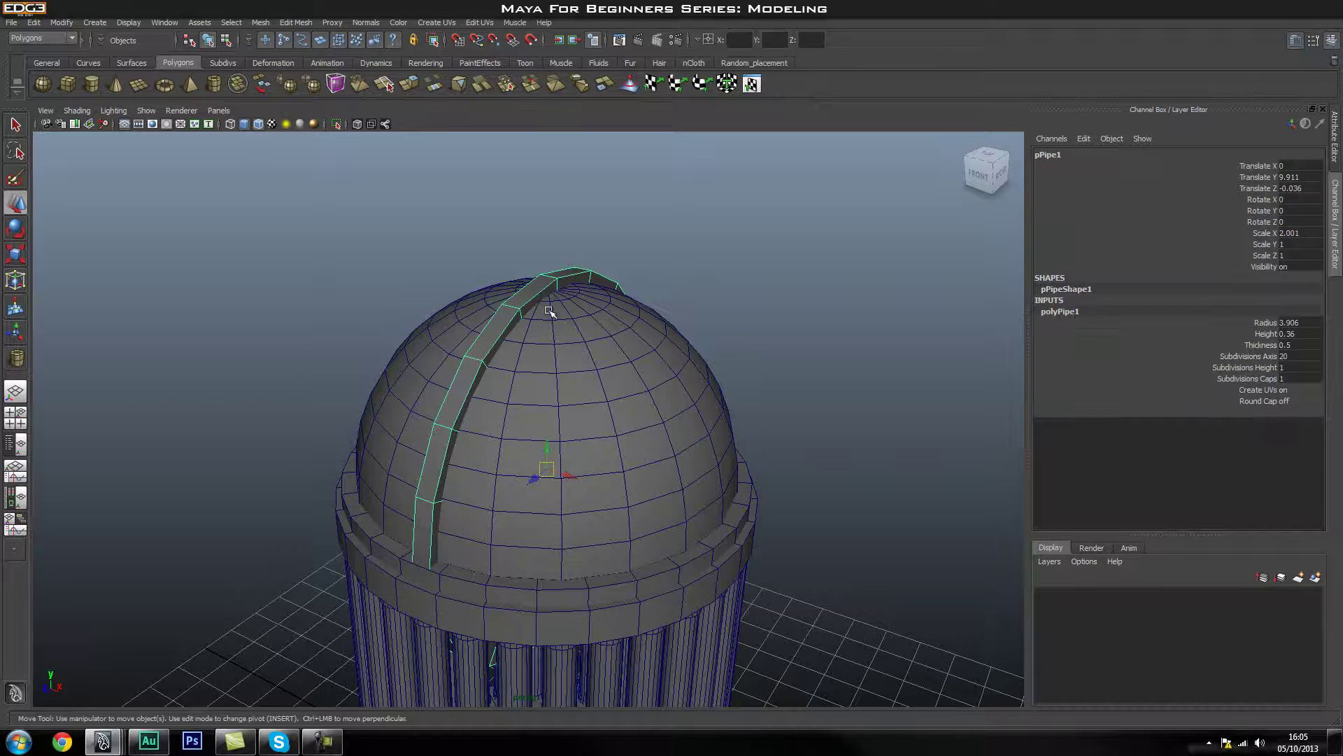
left_click(1252, 354)
left_click_drag(947, 312, 736, 265, "alt")
middle_click_drag(737, 265, 798, 267)
key("w")
left_click(805, 269)
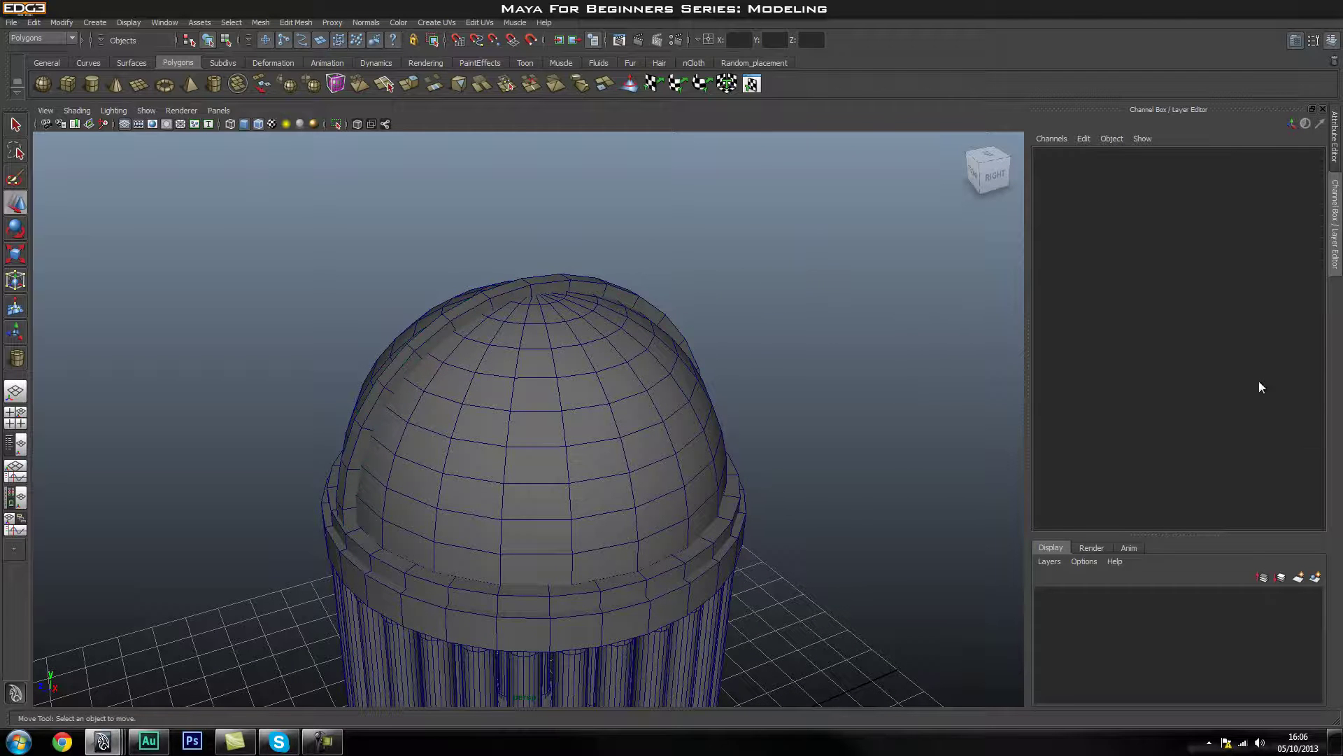
- Set the pipe band's Subdivisions Axis to 30 in its construction inputs
left_click(599, 288)
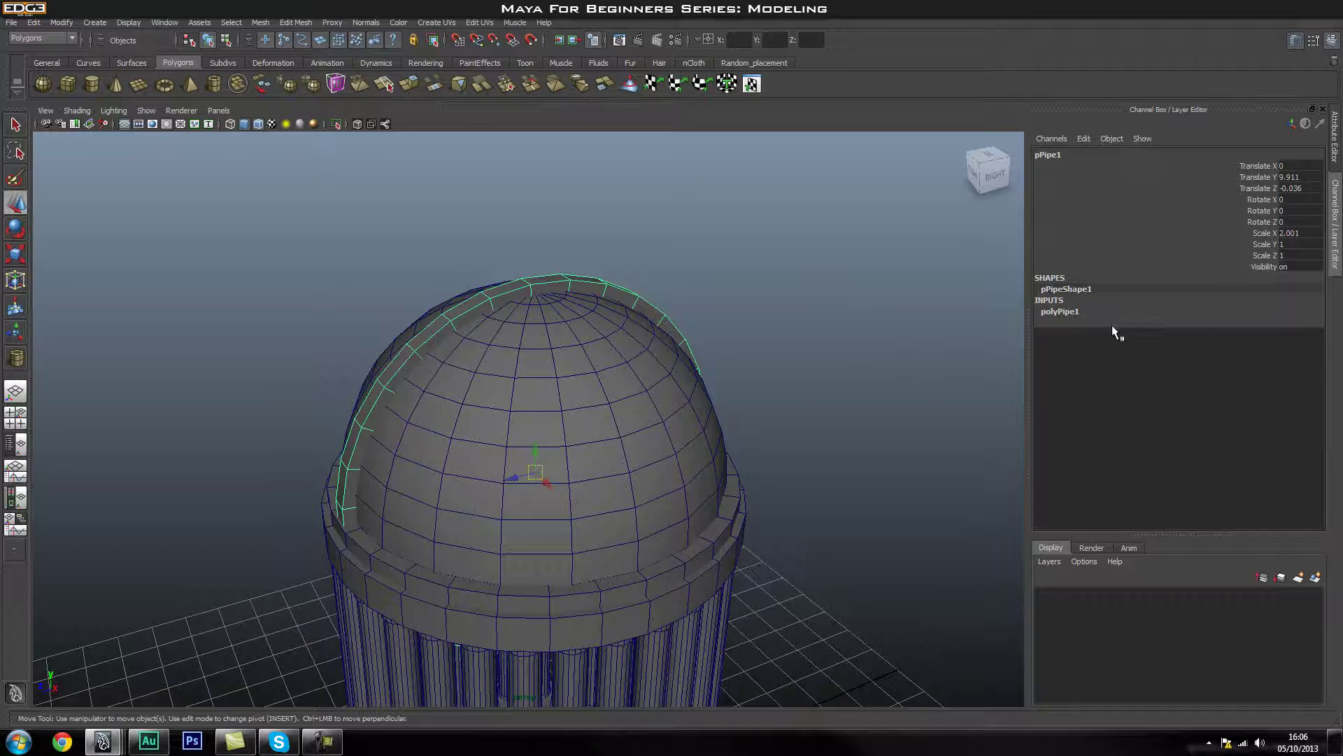
left_click(1084, 311)
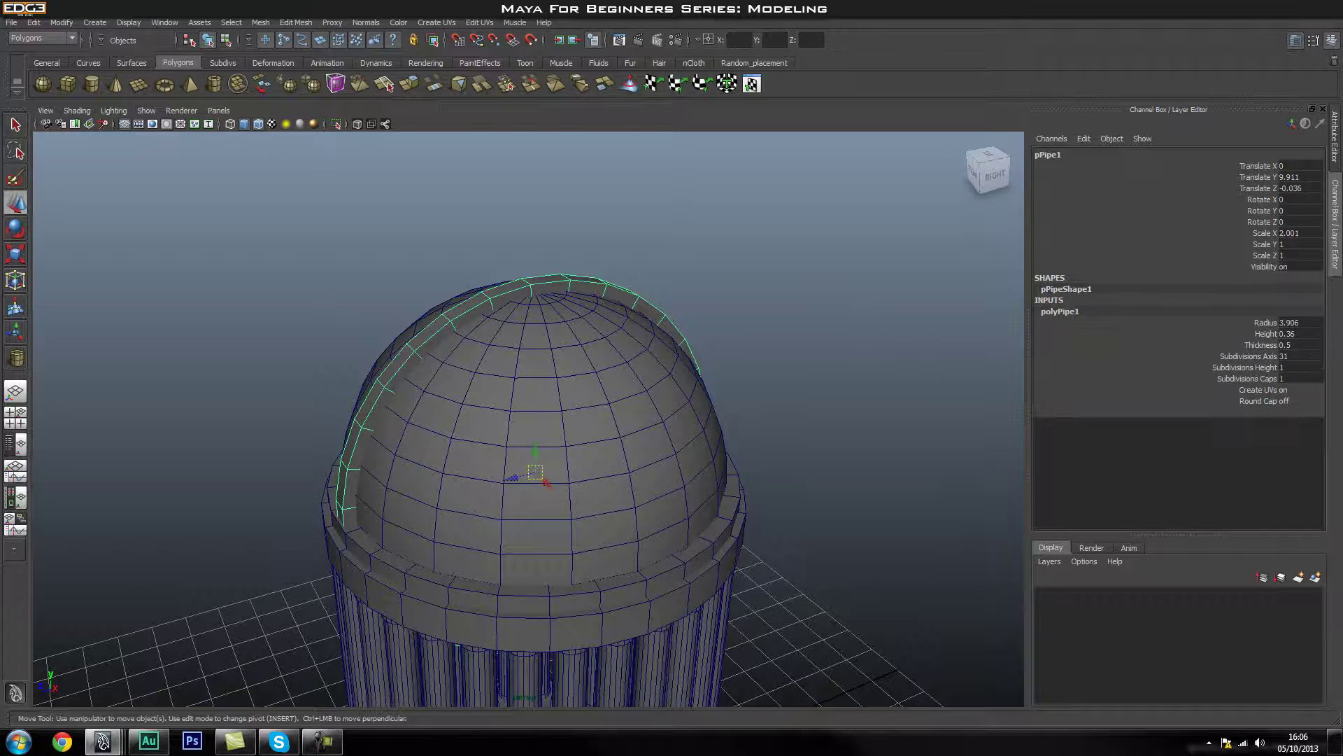
left_click(1257, 356)
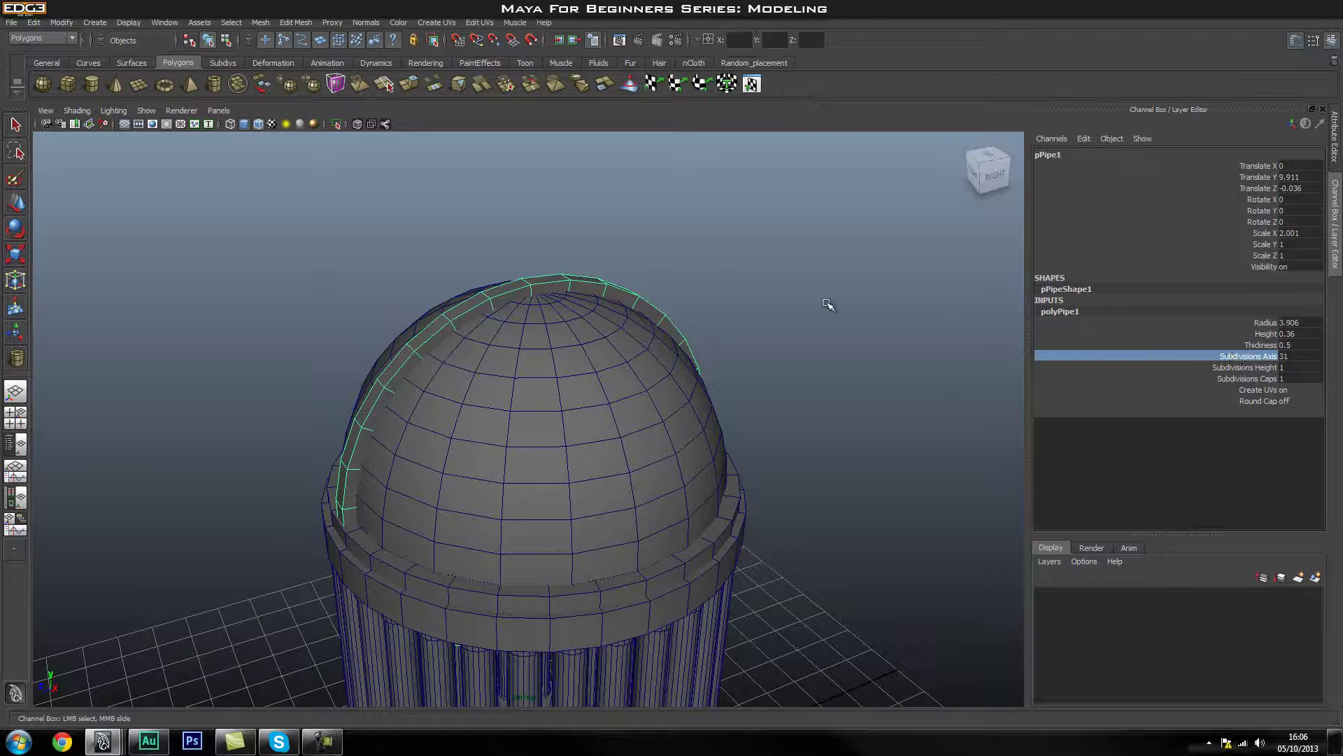
middle_click_drag(828, 304, 903, 346)
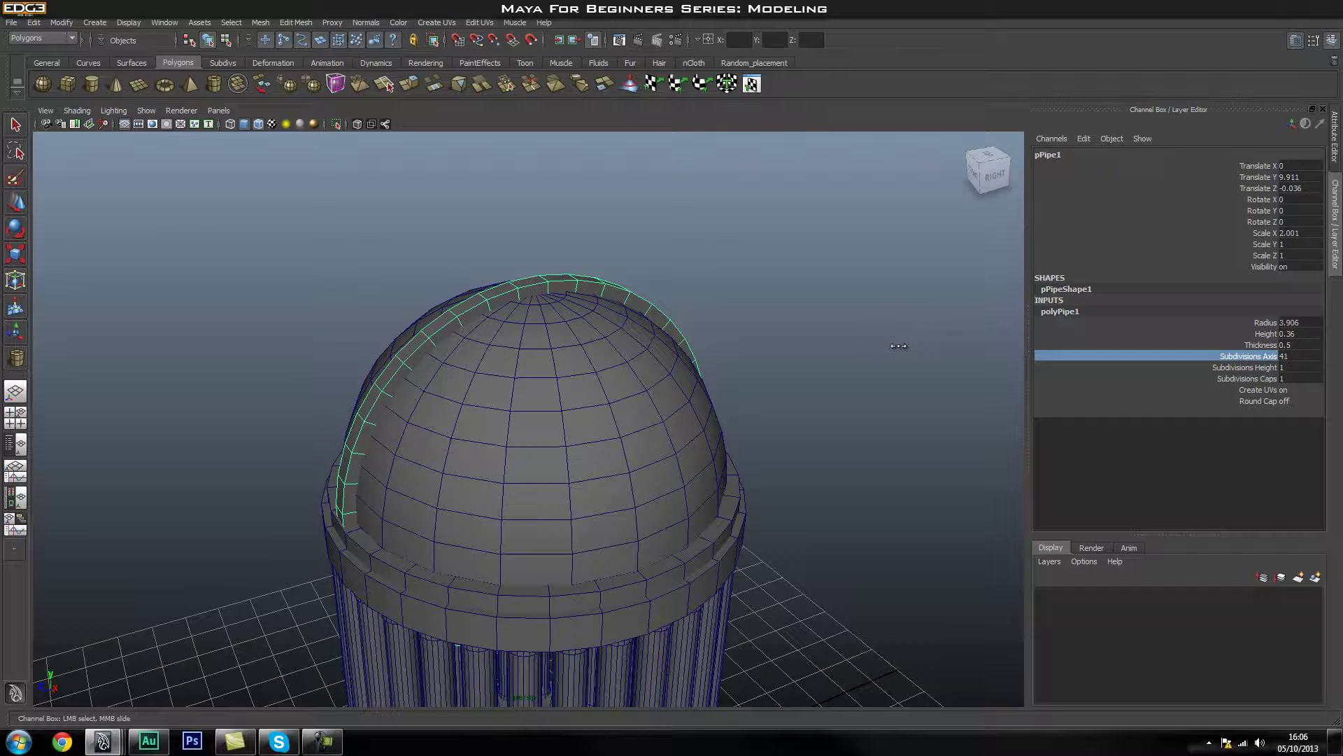
left_click(1294, 347)
key("Return")
left_click(1305, 359)
type("30")
key("Return")
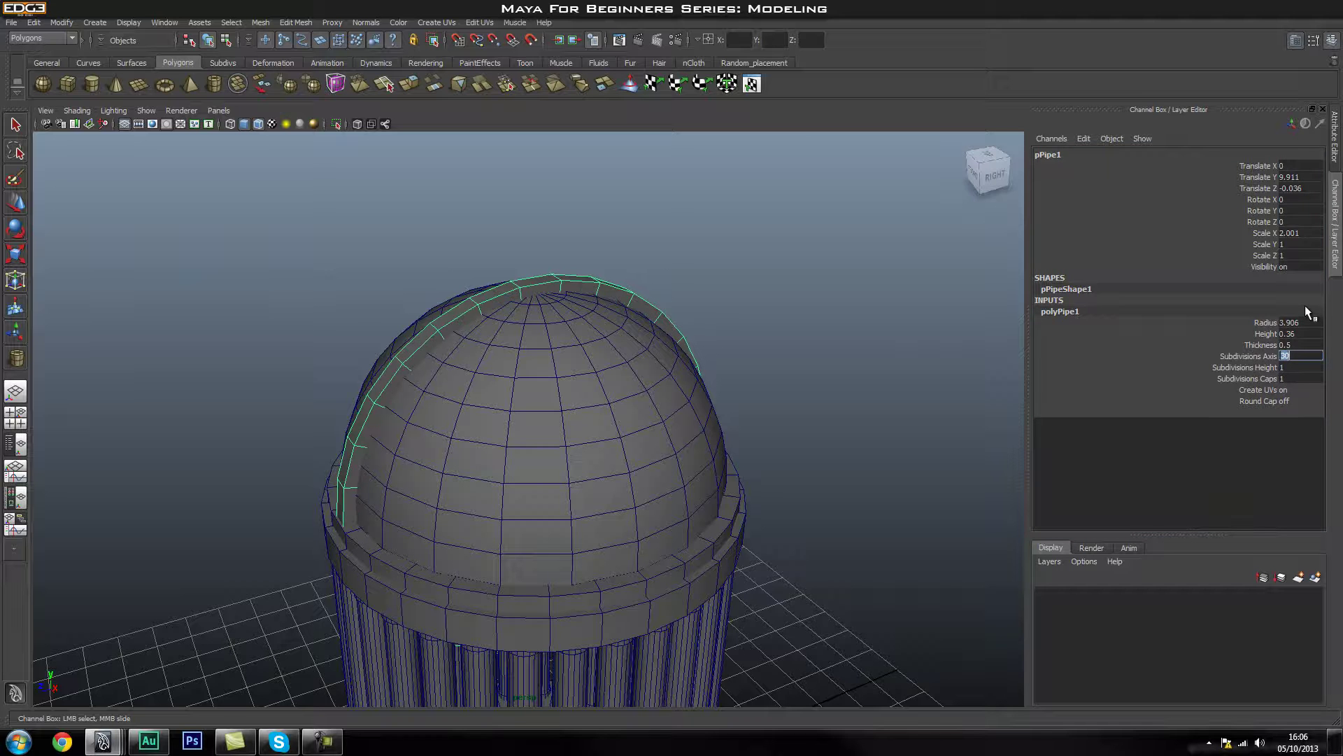
- Isolate the pipe band in the side view so that the full ring can be edited alone
left_click(776, 270)
left_click_drag(776, 270, 771, 345, "alt")
left_click_drag(459, 369, 688, 486, "alt")
left_click(510, 275)
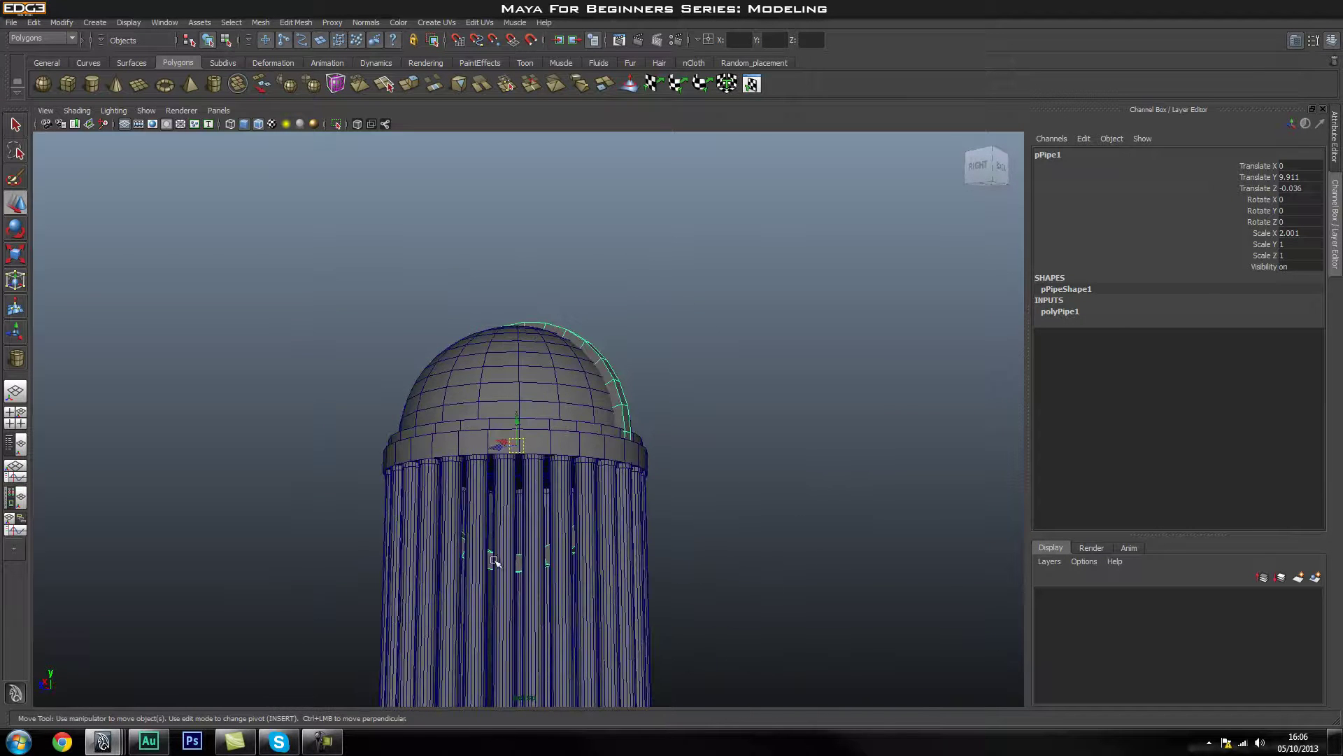
left_click_drag(422, 521, 564, 576, "alt")
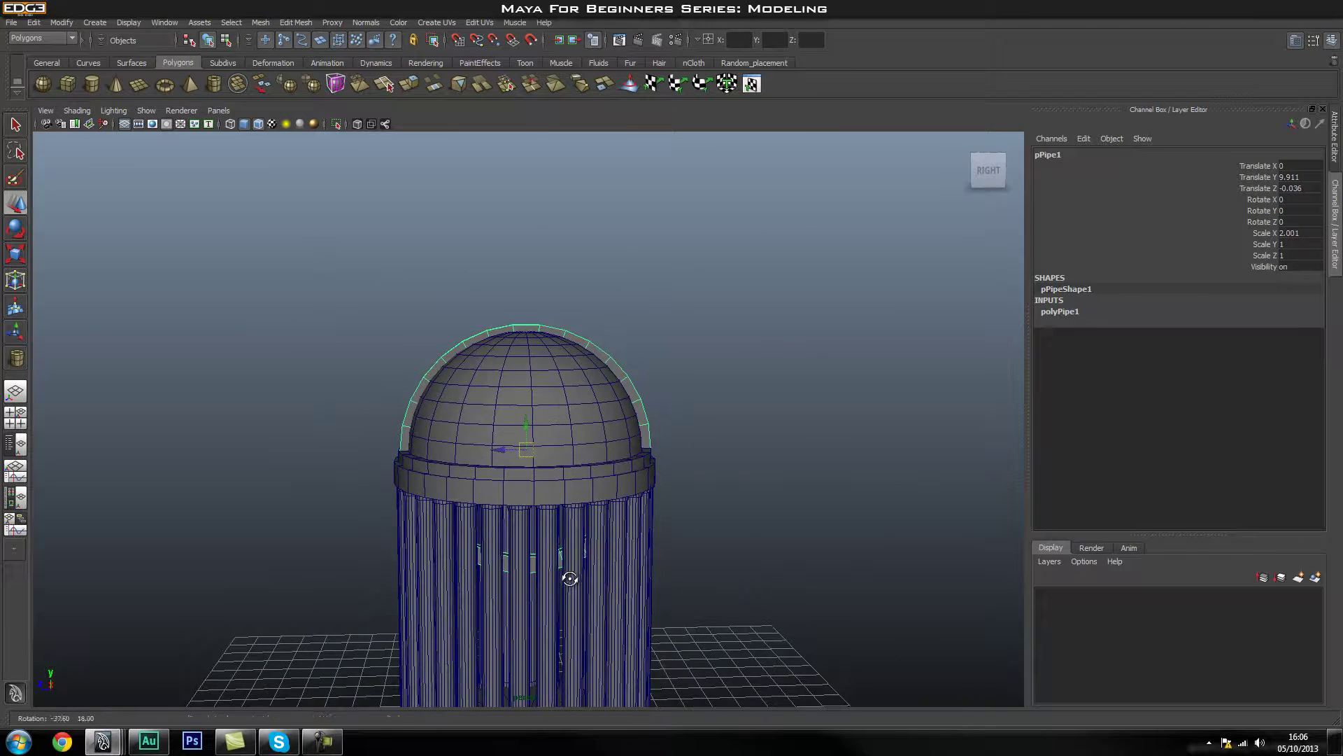
key("space")
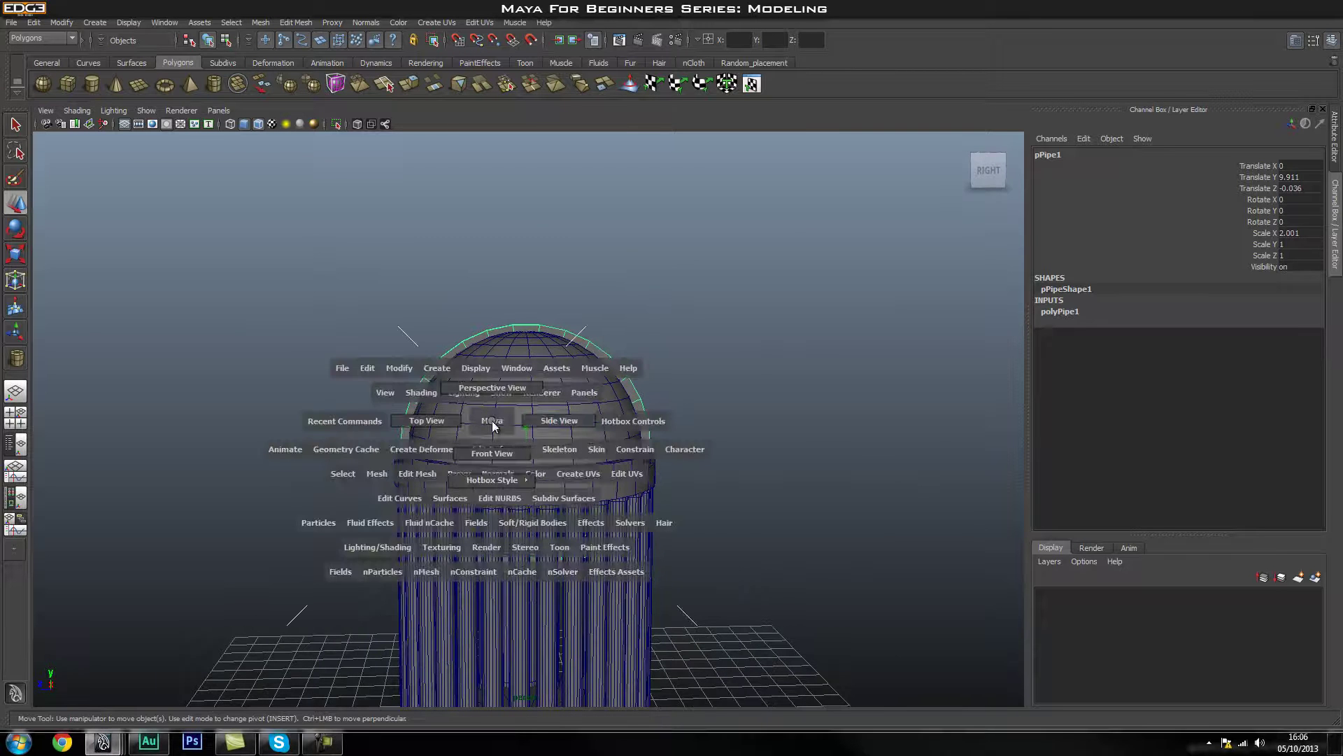
left_click(539, 420)
scroll(579, 342, "up", 3)
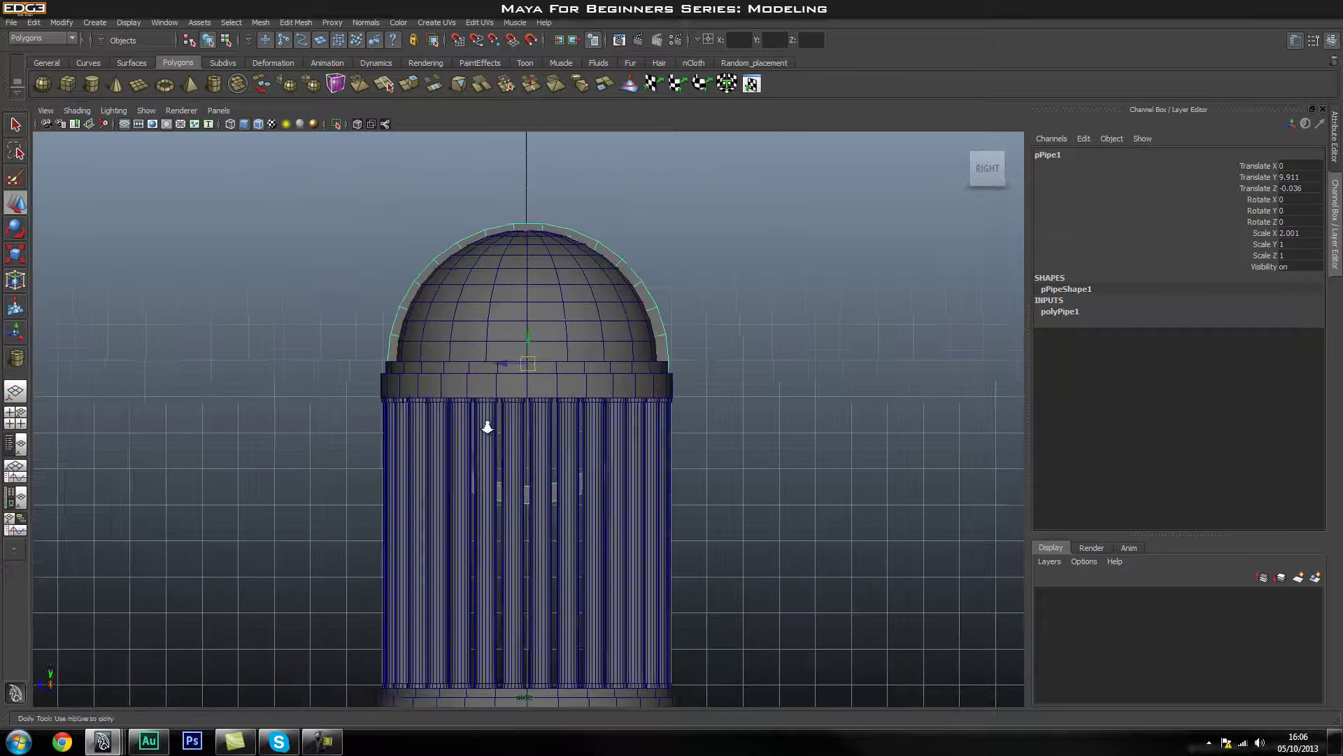
middle_click_drag(578, 342, 582, 398, "alt")
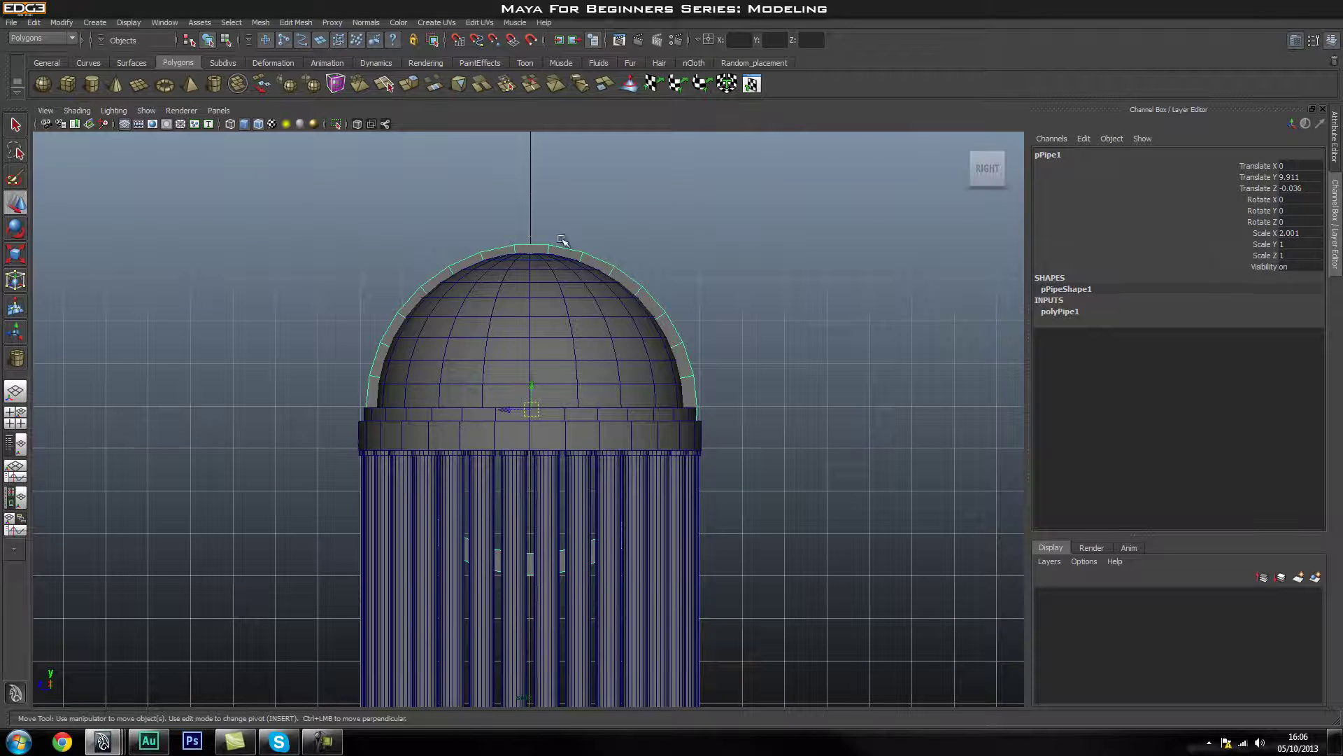
left_click(336, 126)
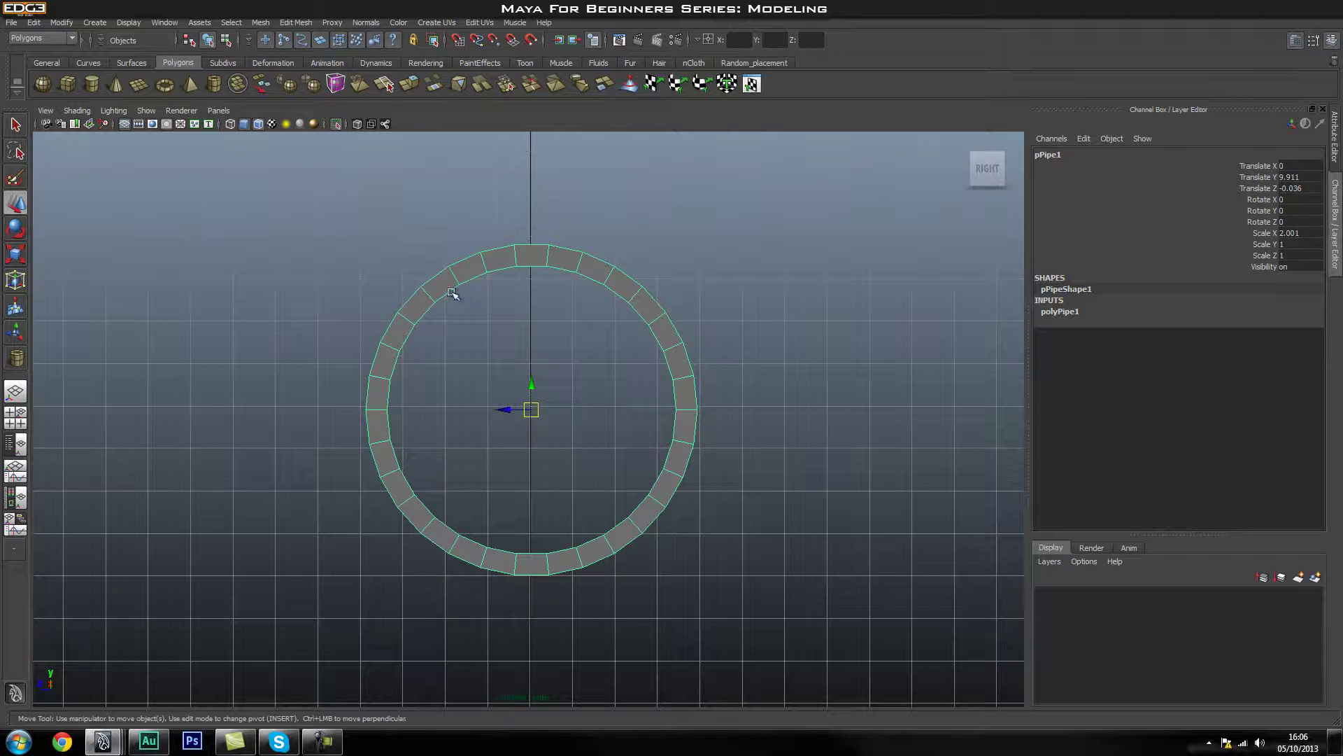
middle_click_drag(546, 308, 552, 315, "alt")
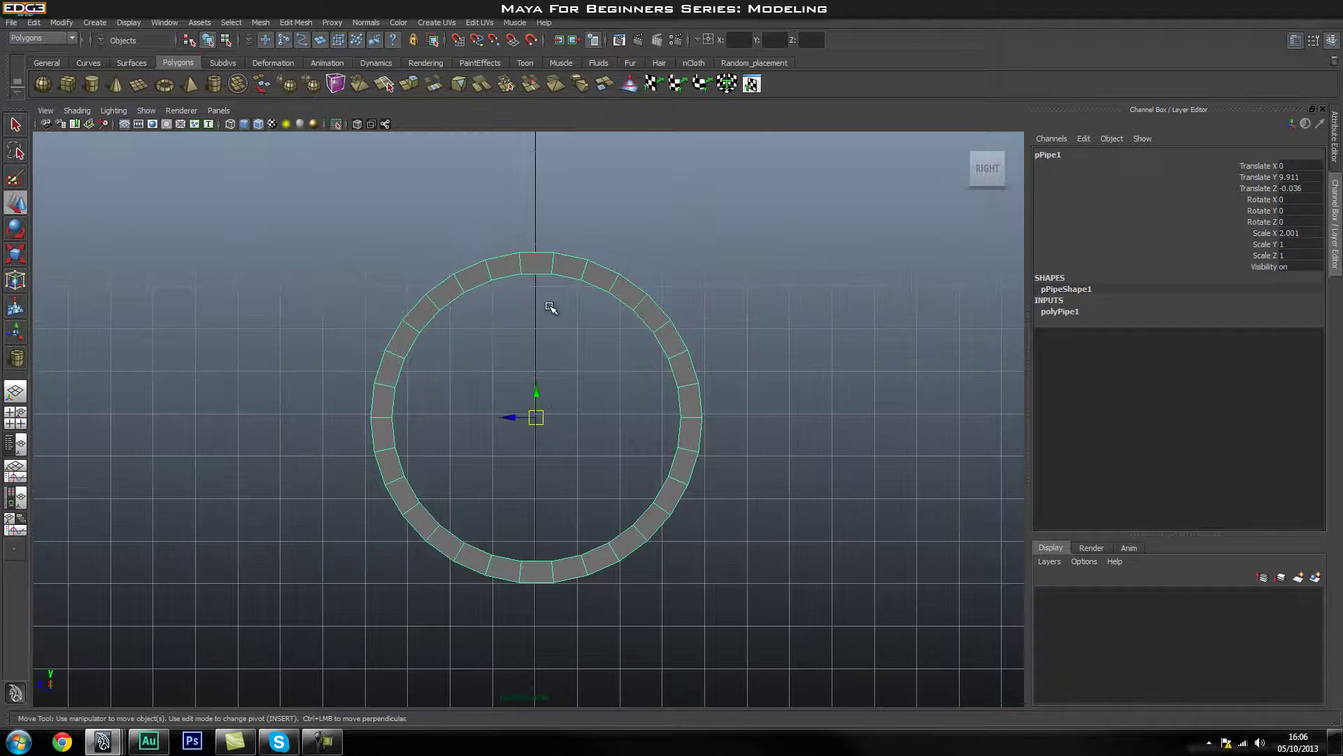
- Delete all faces in the lower half of the pipe ring and return to object mode
right_click(375, 422)
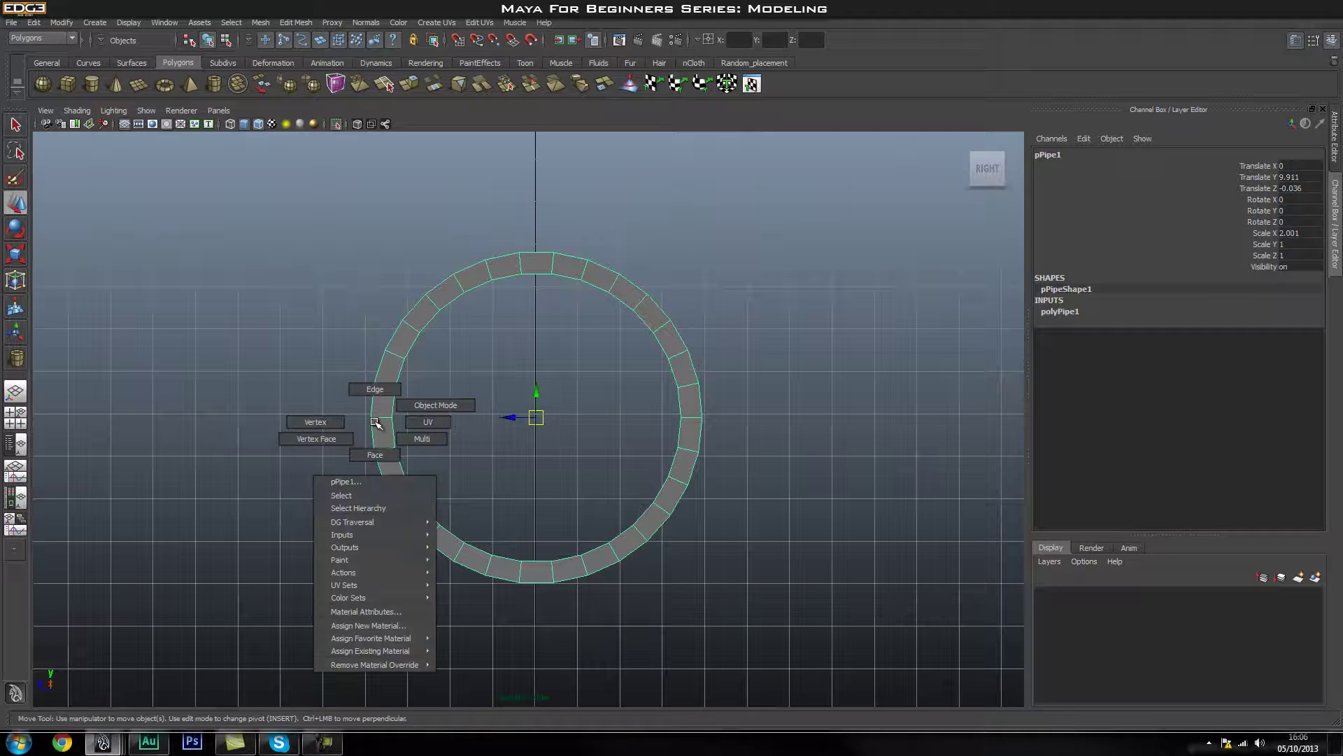
right_click_drag(384, 396, 386, 430)
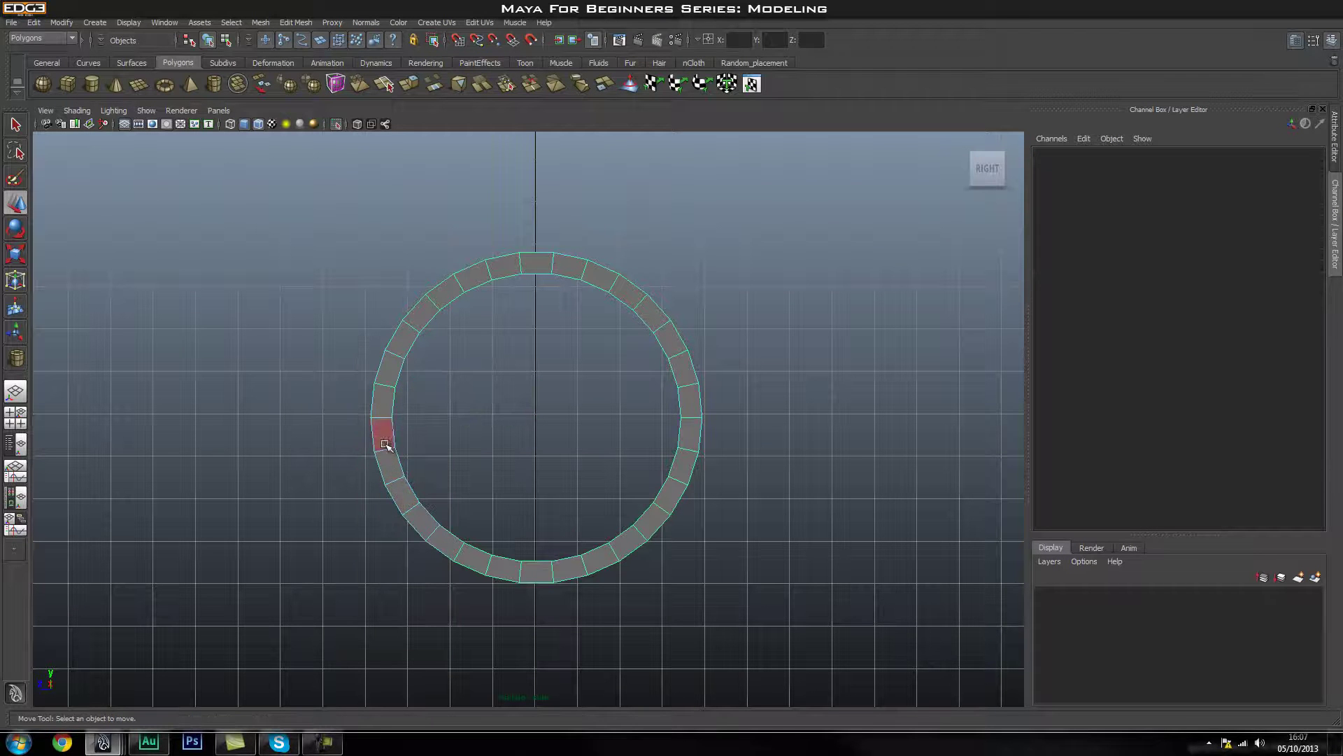
left_click_drag(335, 424, 811, 655)
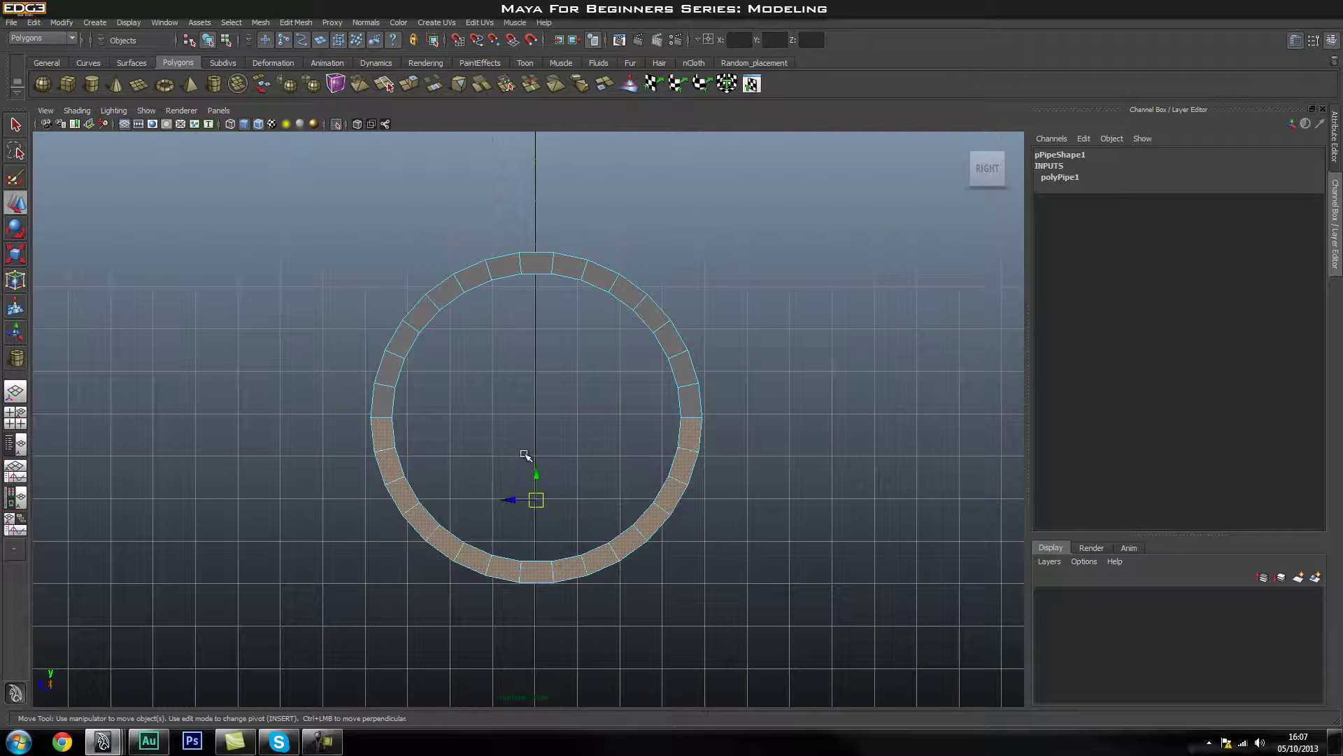
key("Delete")
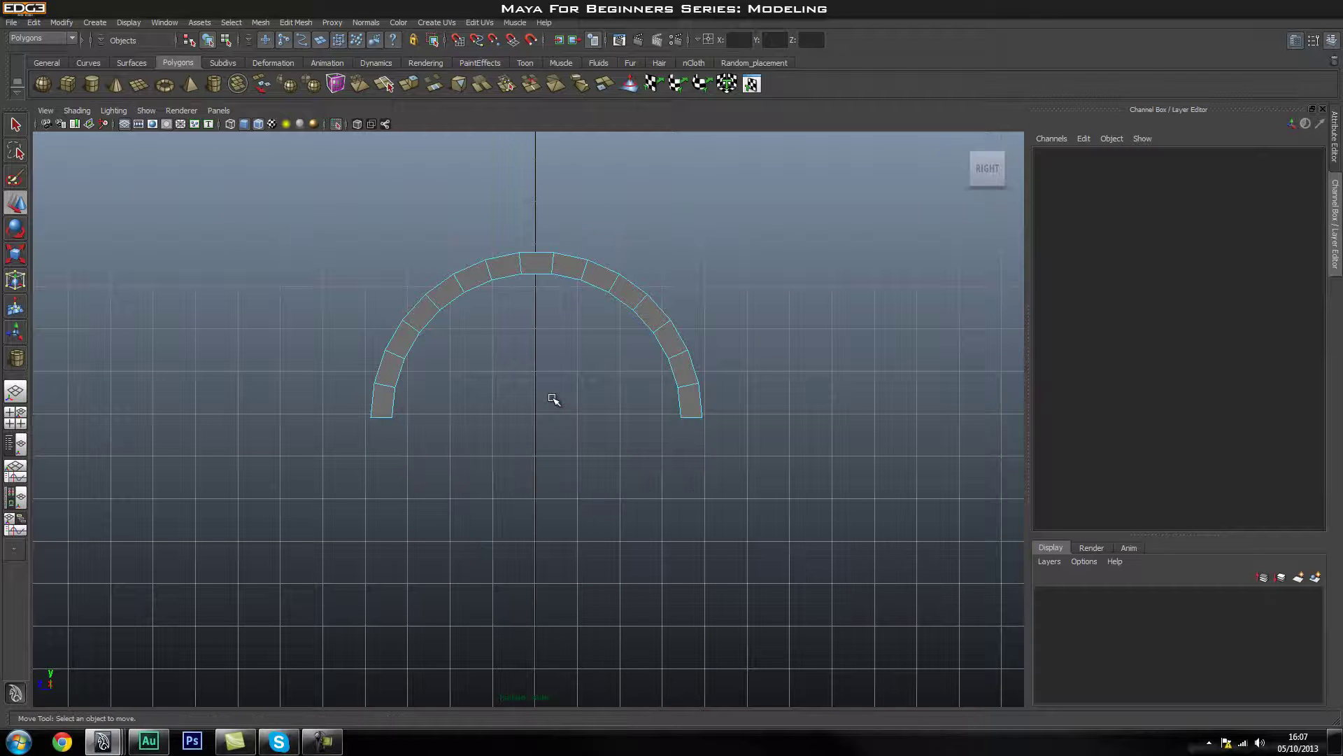
right_click_drag(591, 277, 598, 275)
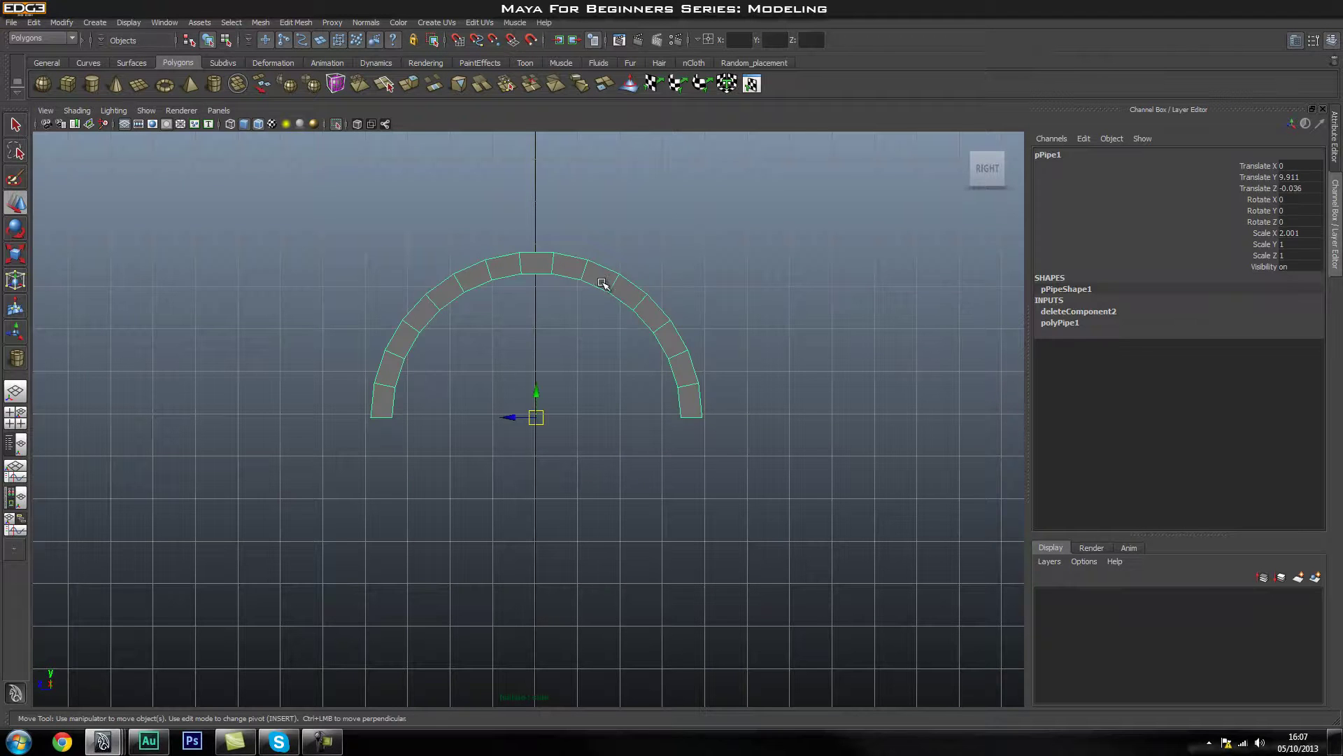
- Return to the perspective view and turn off isolation to show the whole building
key("space")
left_click_drag(548, 312, 552, 285)
left_click_drag(489, 342, 534, 344, "alt")
right_click_drag(534, 343, 659, 319, "alt")
middle_click_drag(660, 319, 660, 337, "alt")
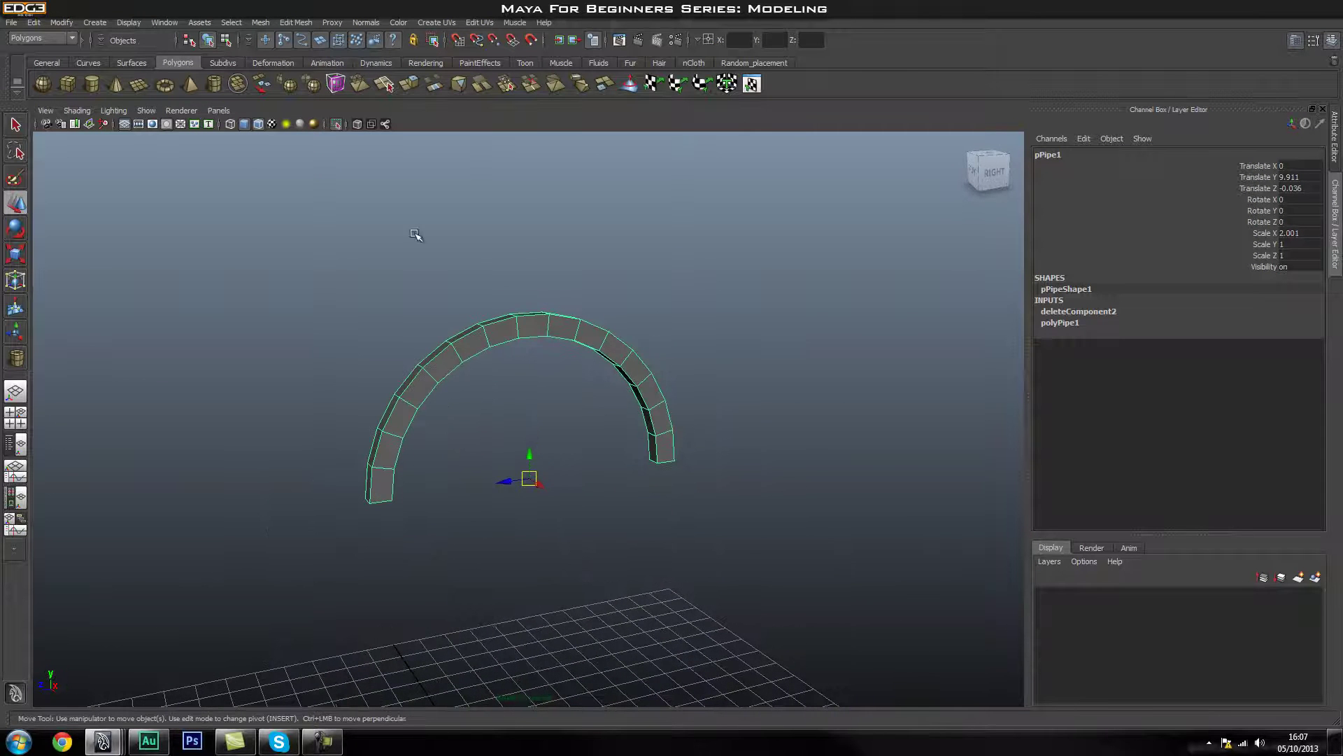
left_click(334, 123)
- Scale the half-ring band down uniformly to about 0.978 in Y and Z so it sits closer to the dome
left_click_drag(755, 417, 689, 466, "alt")
left_click(756, 382)
scroll(384, 438, "up", 2)
left_click(653, 459)
key("r")
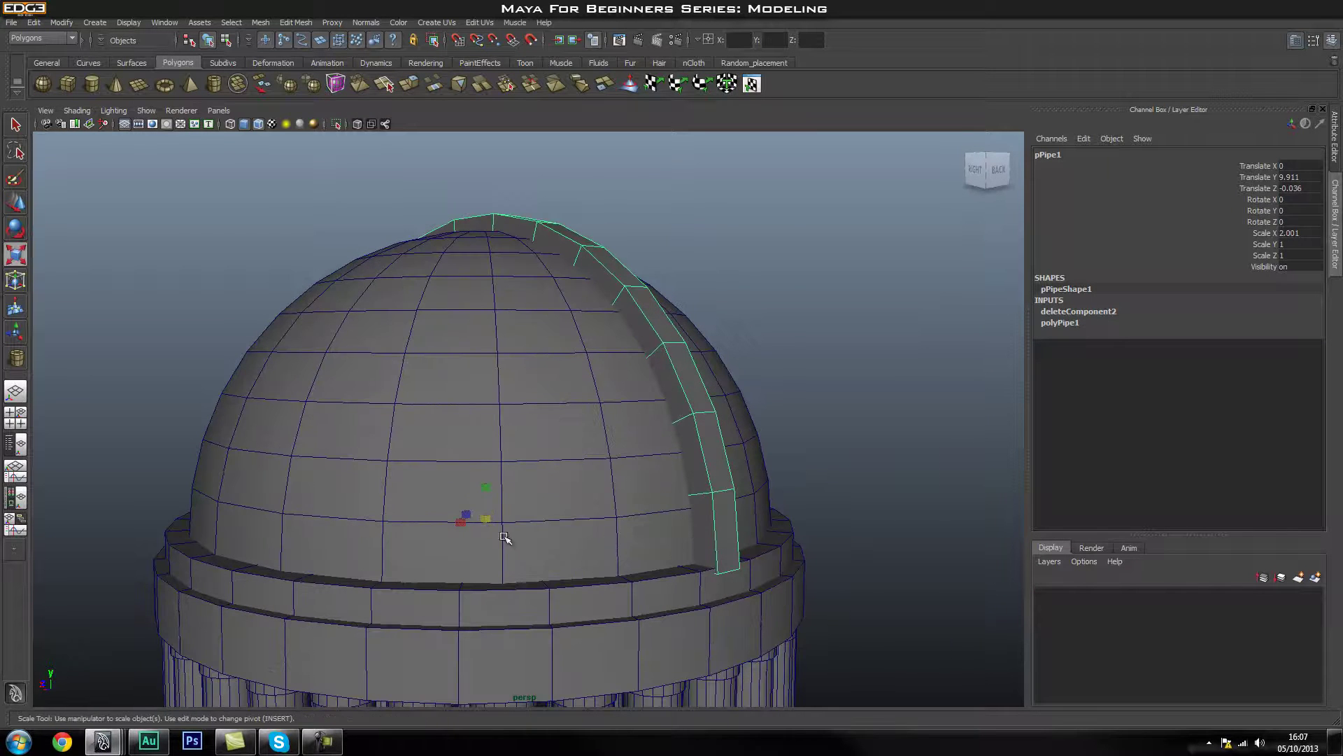
left_click_drag(485, 521, 478, 526)
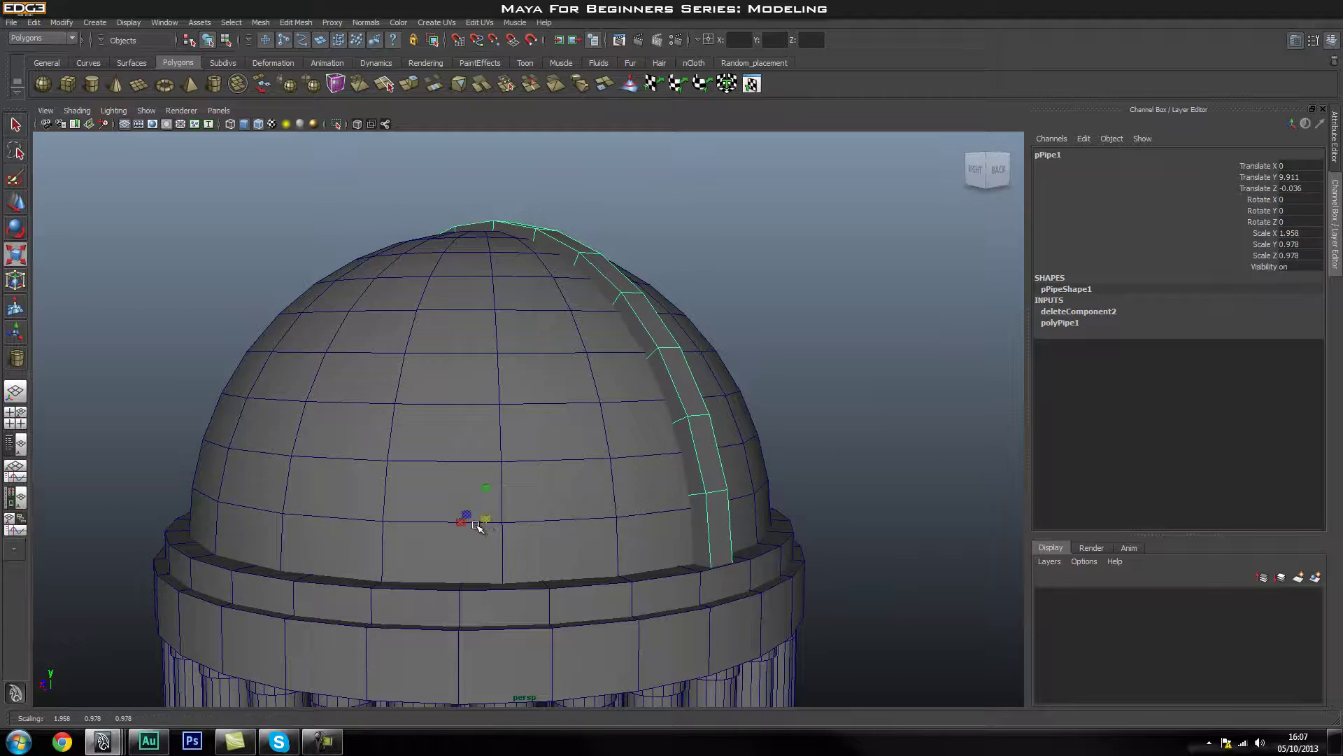
left_click(831, 394)
left_click_drag(885, 474, 713, 467, "alt")
right_click_drag(713, 468, 620, 465, "alt")
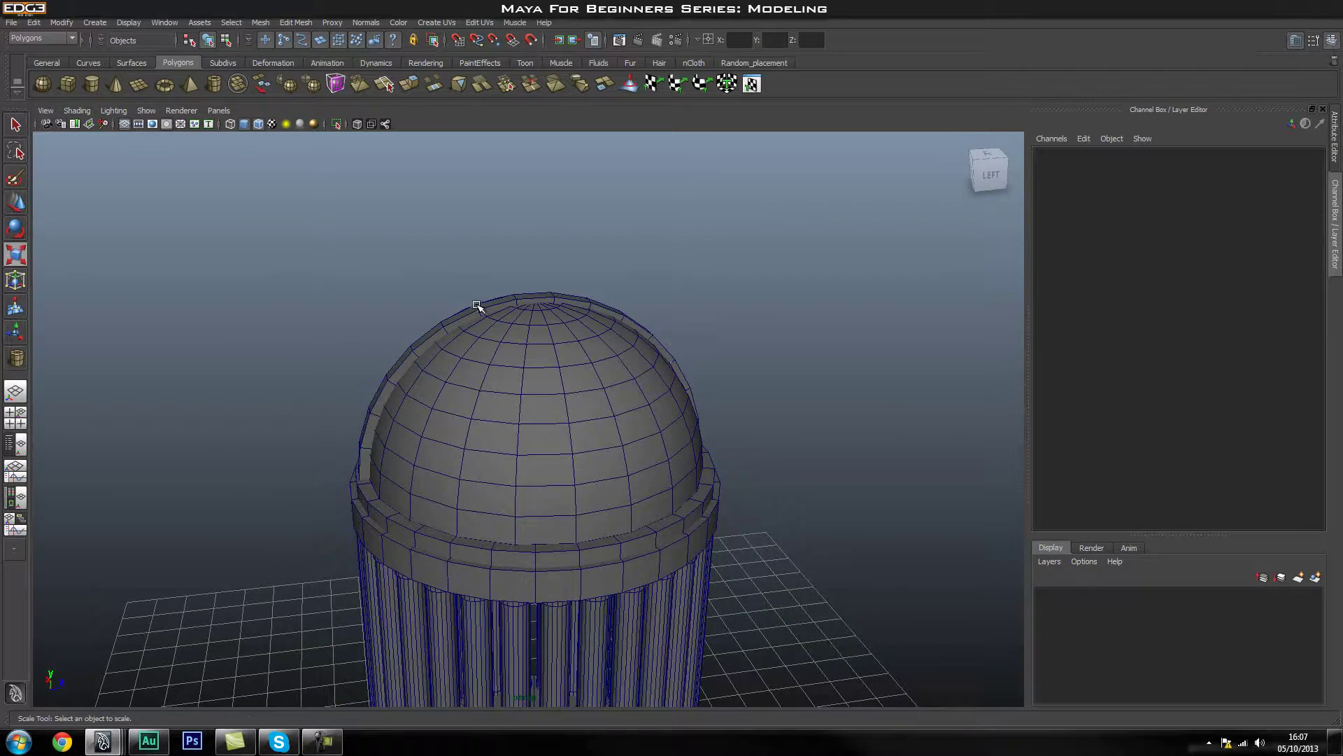
- Duplicate the half-ring band and set the copy's Rotate Y to 90 so the two bands cross over the dome
left_click(477, 306)
left_click_drag(615, 380, 684, 443, "alt")
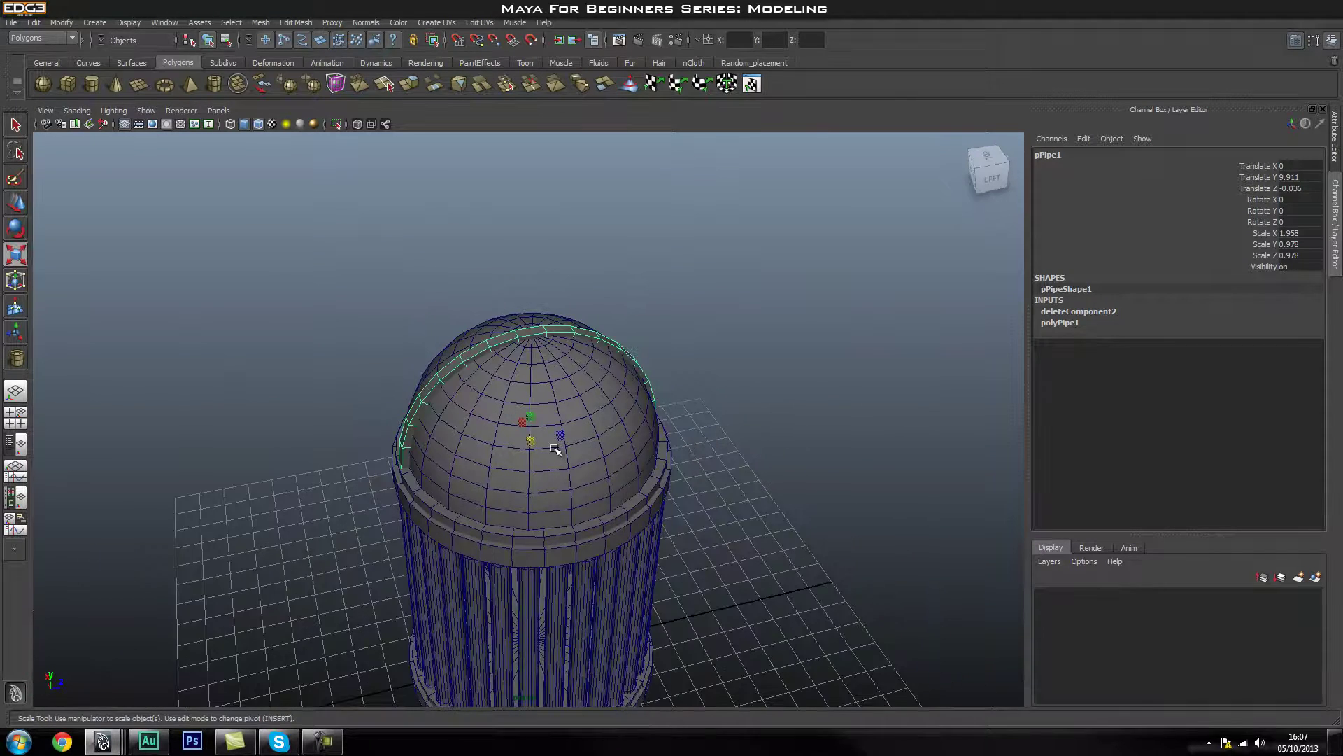
mouse_move(510, 465)
left_mouse_down("alt")
mouse_move(529, 451)
mouse_move(549, 470)
mouse_move(525, 471)
left_mouse_up("alt")
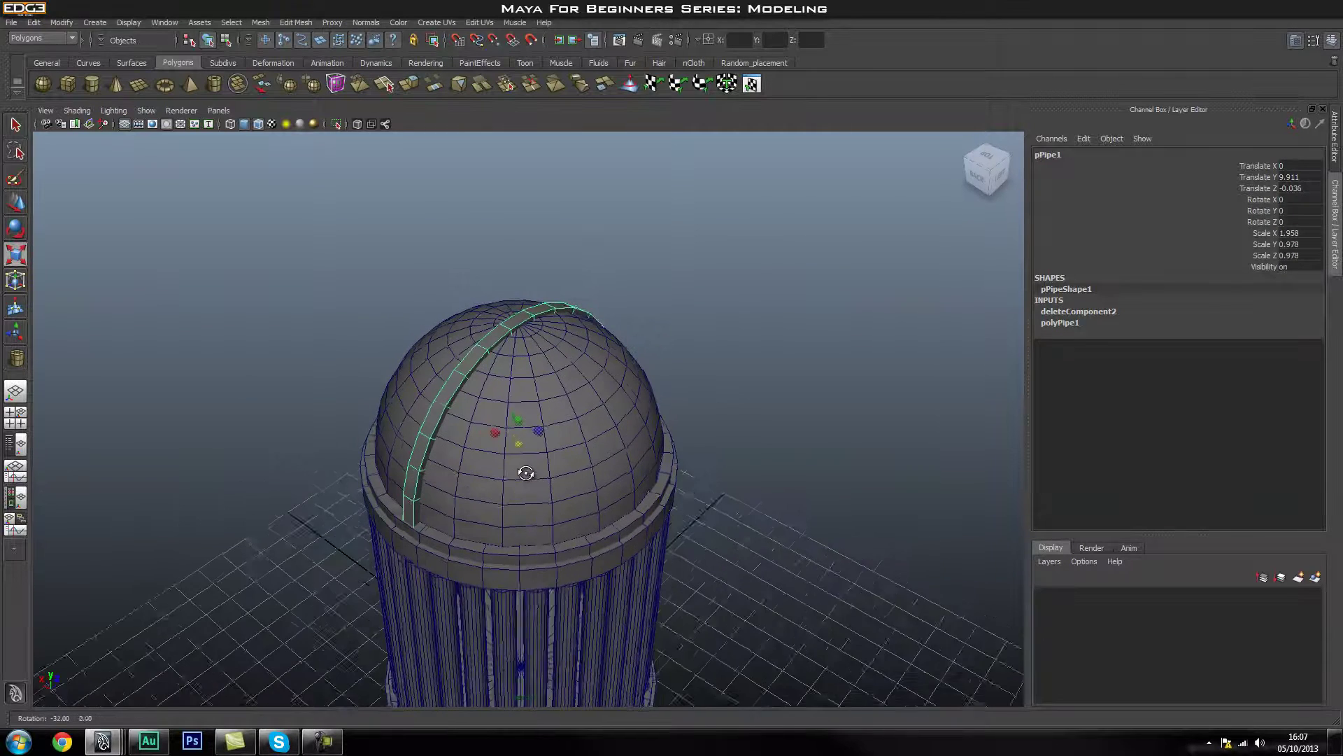
key("ctrl+d")
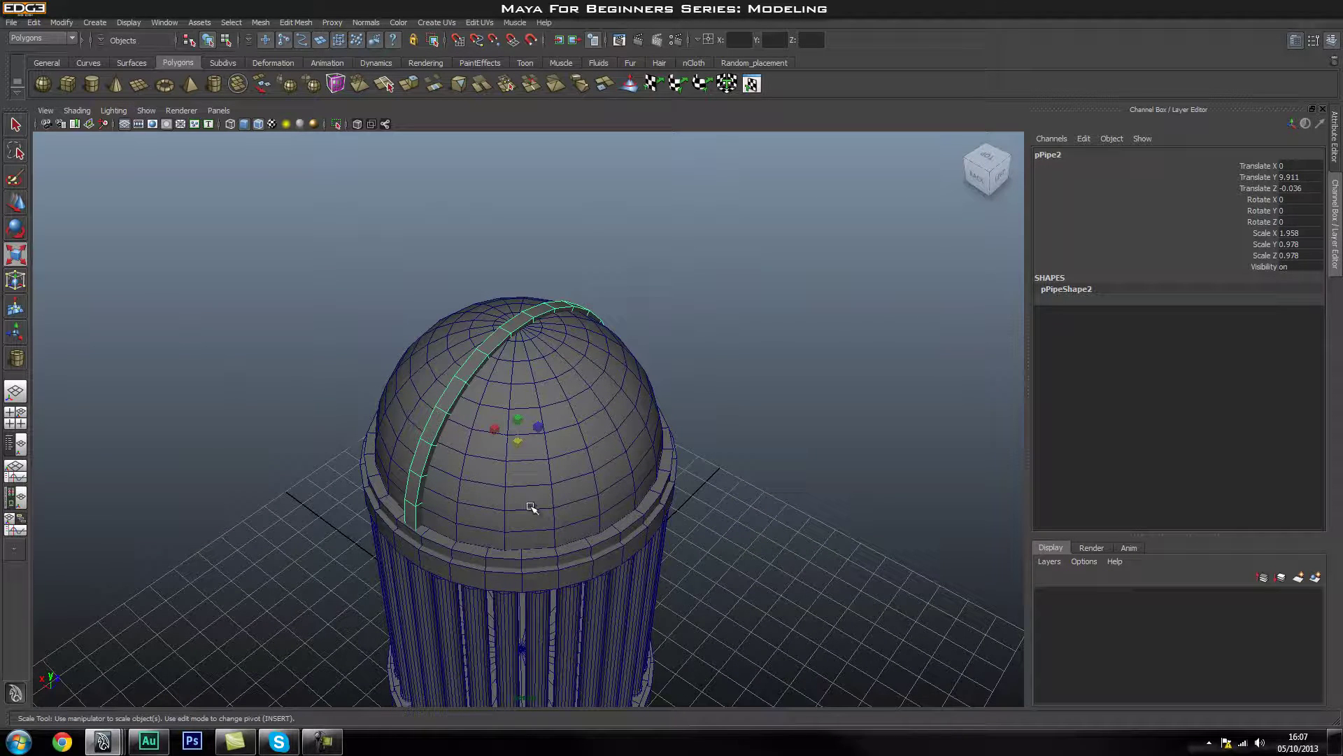
key("e")
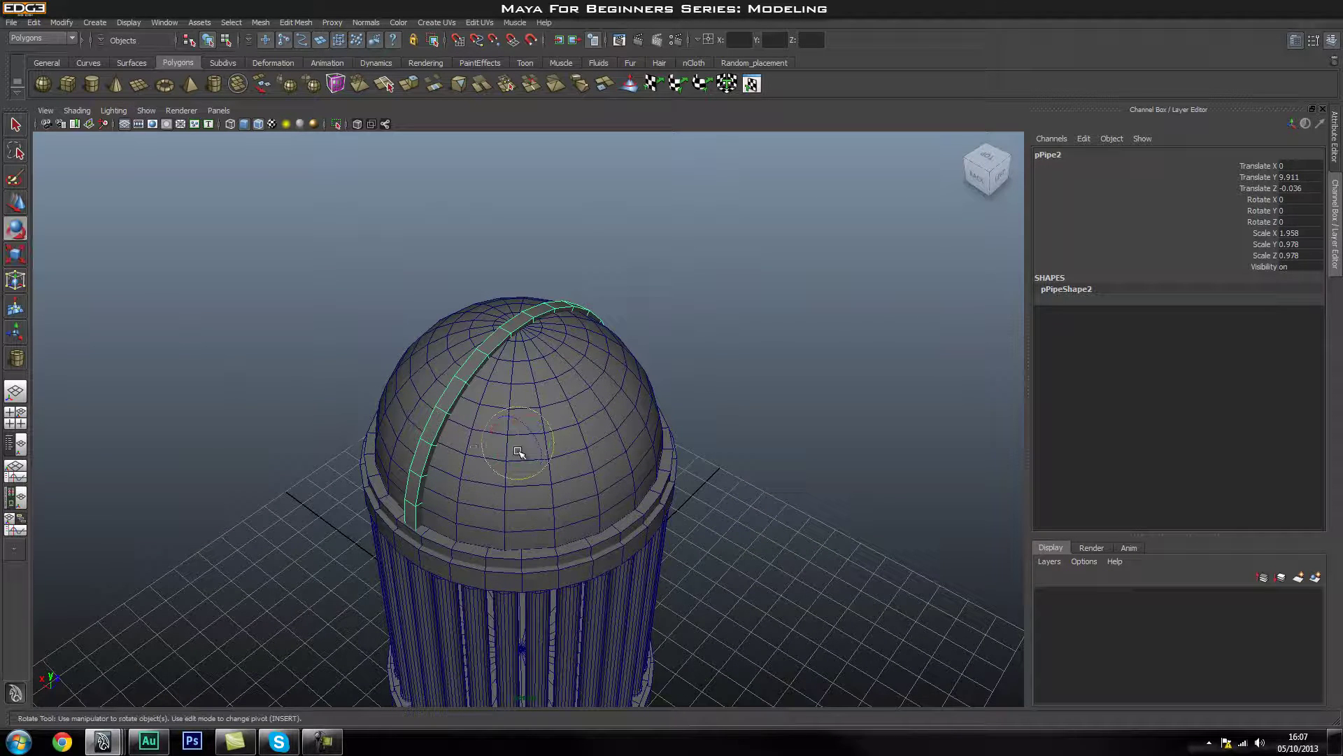
left_click_drag(511, 463, 611, 454)
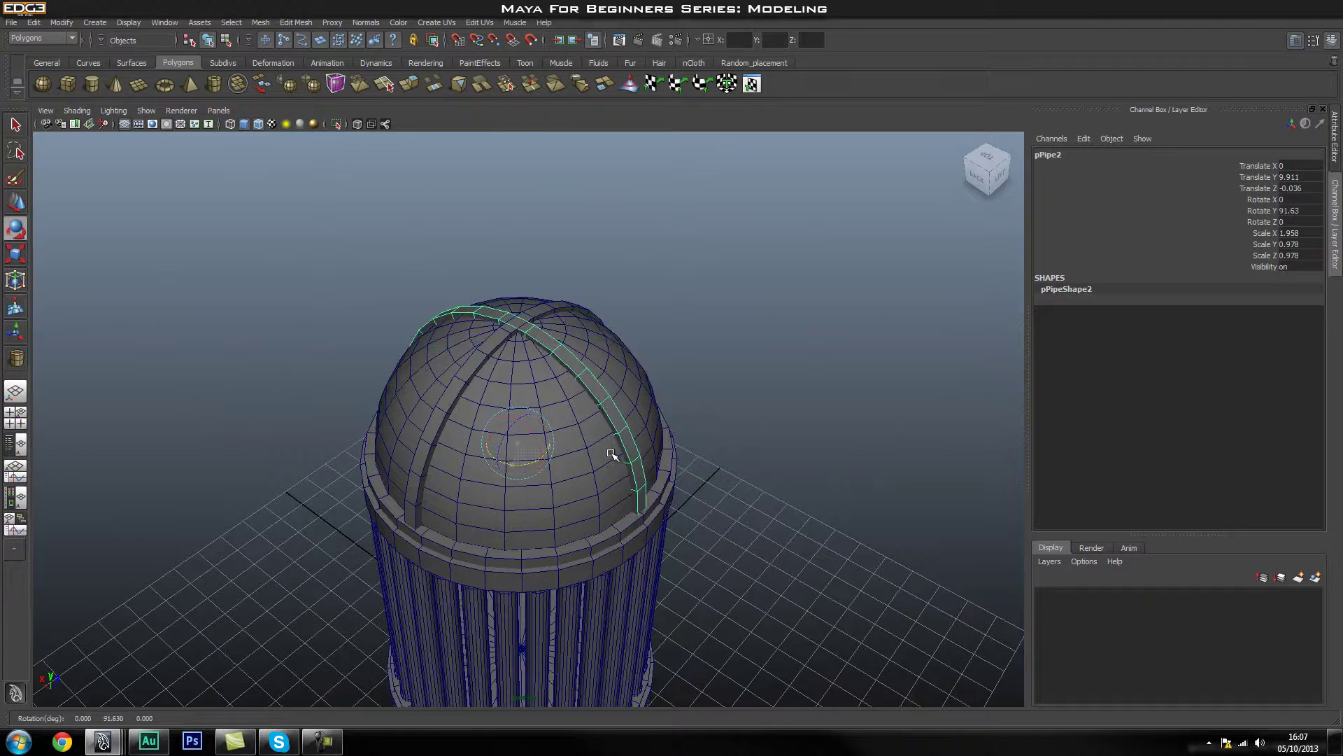
left_click(1291, 211)
type("90")
key("Return")
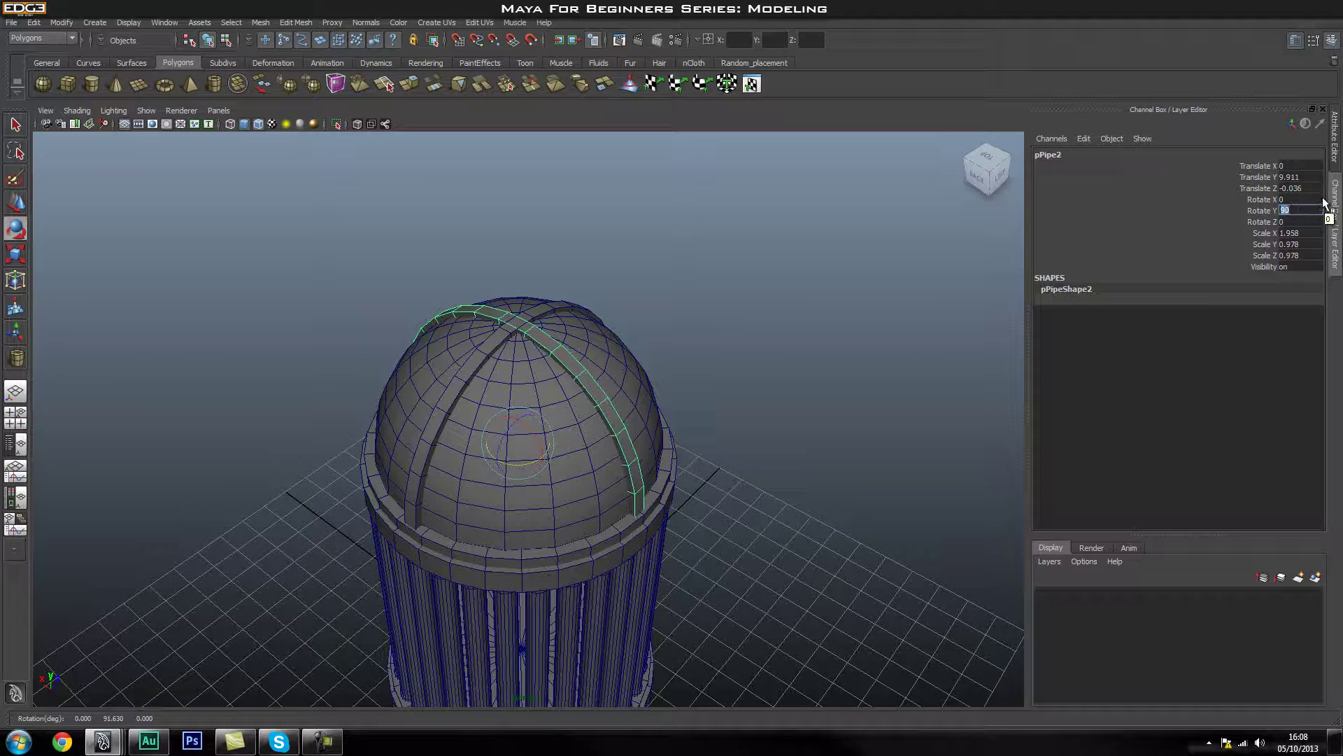
left_click(822, 329)
- Duplicate the band rotated 90 degrees and set the new copy's Rotate Y to 45
left_click_drag(744, 308, 770, 345, "alt")
left_click(603, 347)
key("ctrl+d")
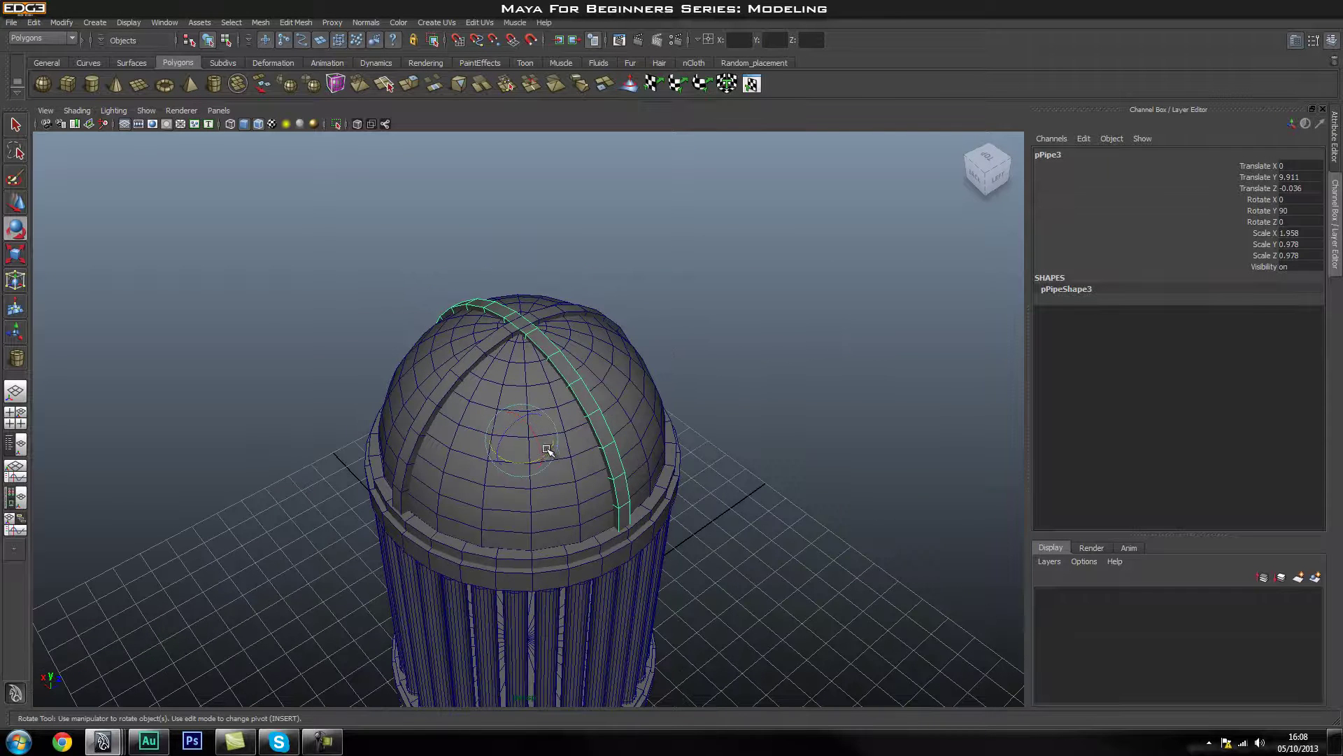
left_click_drag(550, 450, 530, 456)
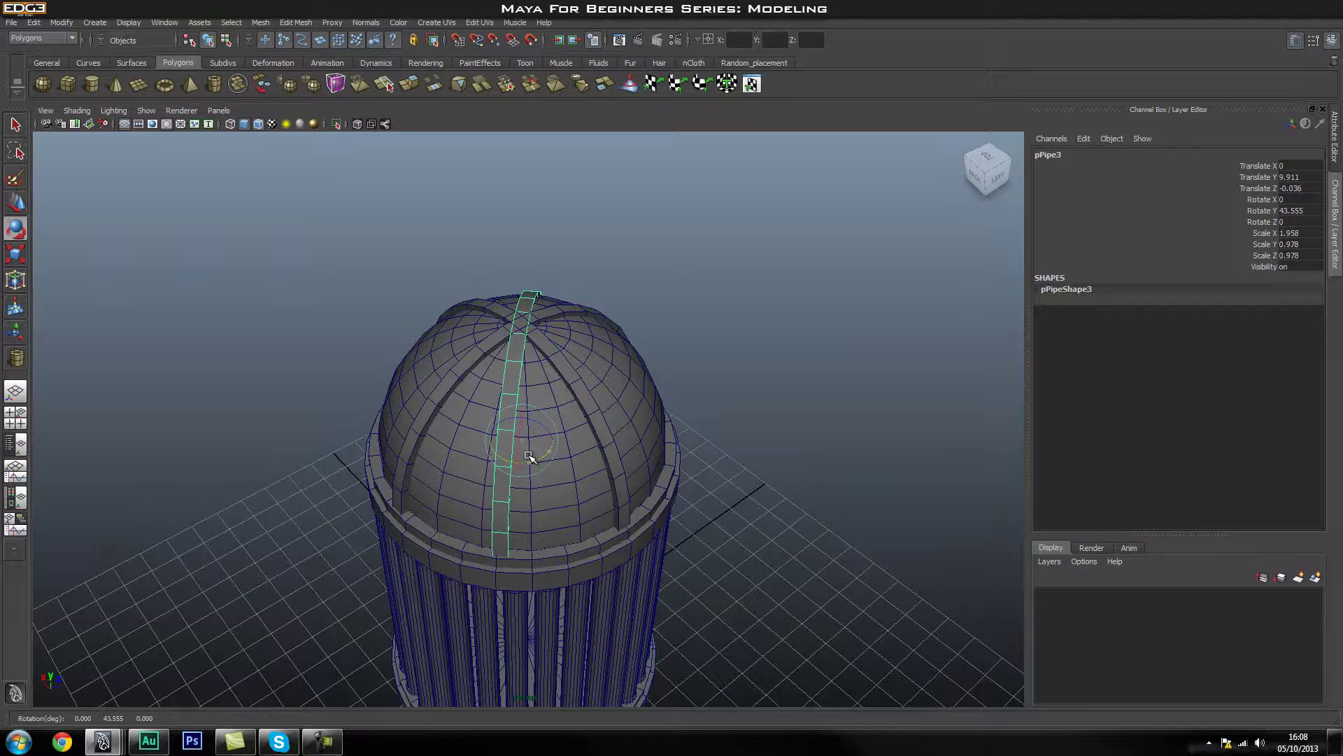
double_click(1291, 210)
type("45")
key("Return")
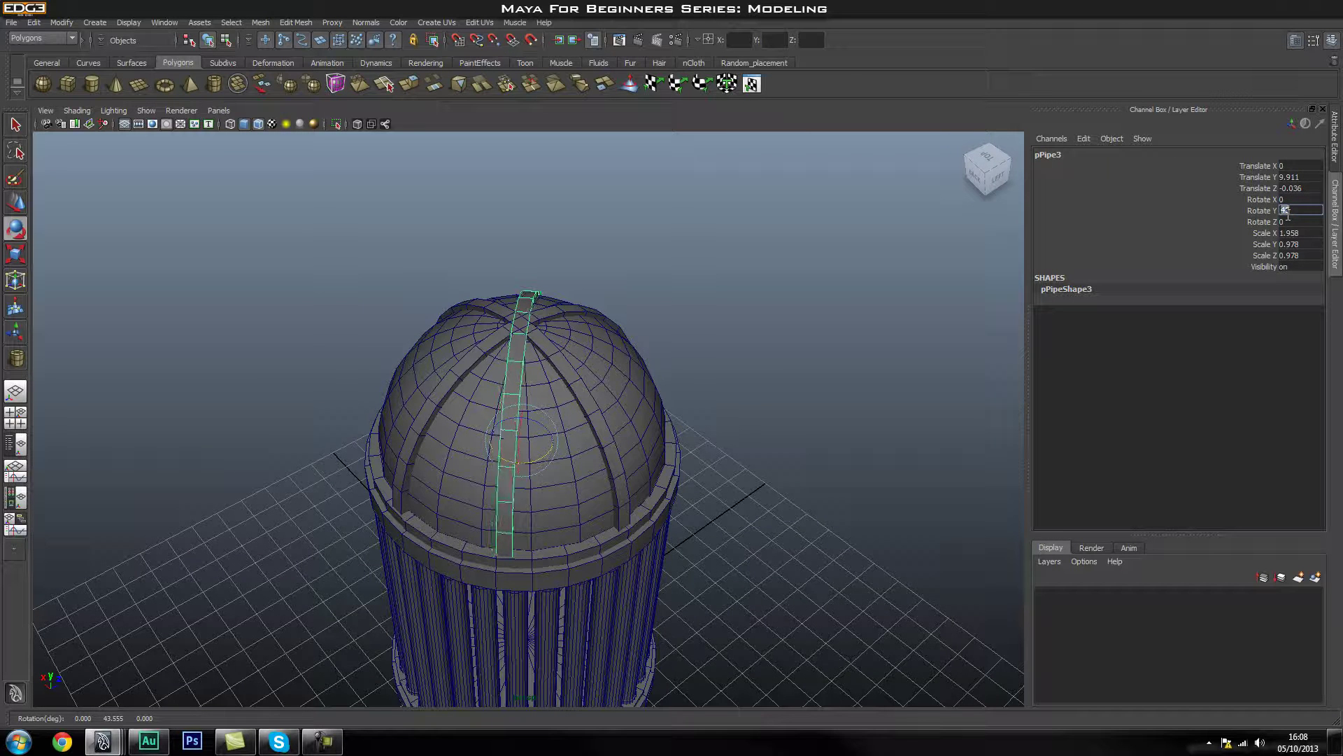
left_click(748, 327)
- Duplicate the 45-degree band, set the copy's Rotate Y to -45, and check the bands around the dome
left_click(508, 424)
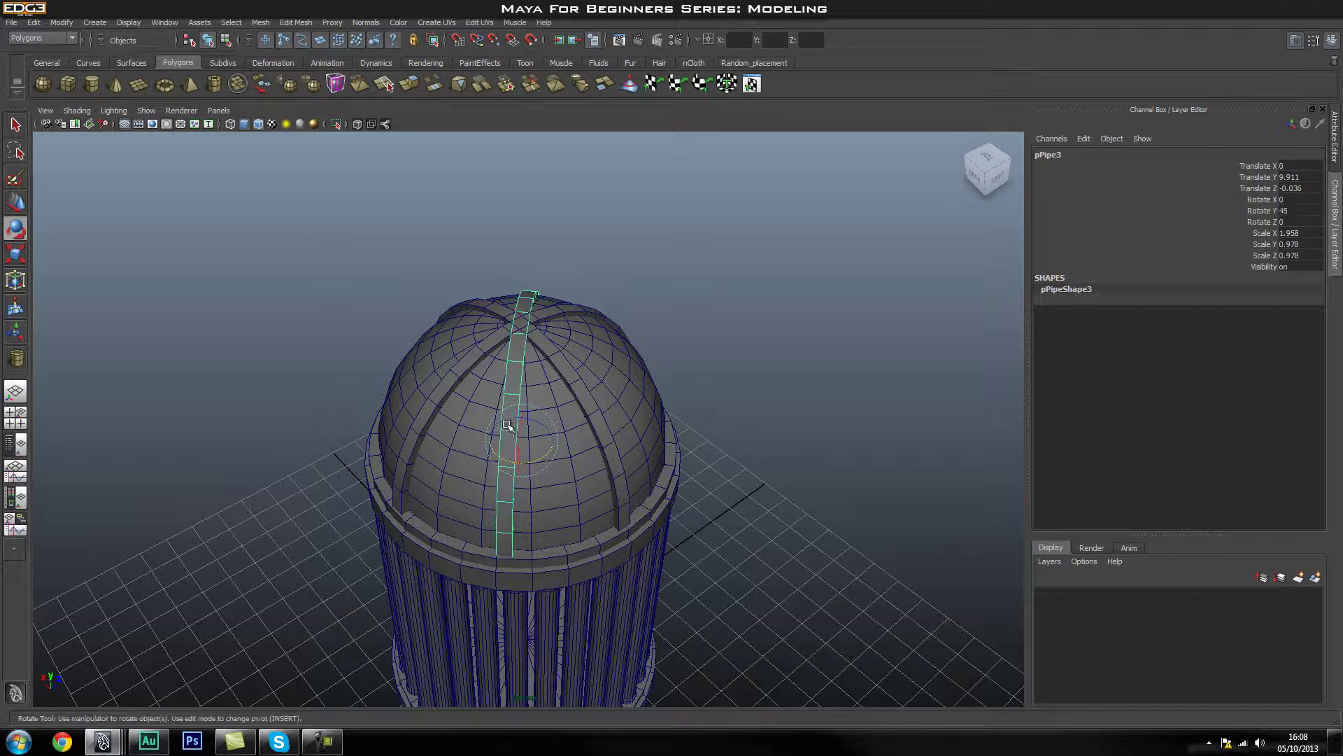
left_click_drag(699, 417, 746, 417, "alt")
left_click_drag(501, 463, 393, 399)
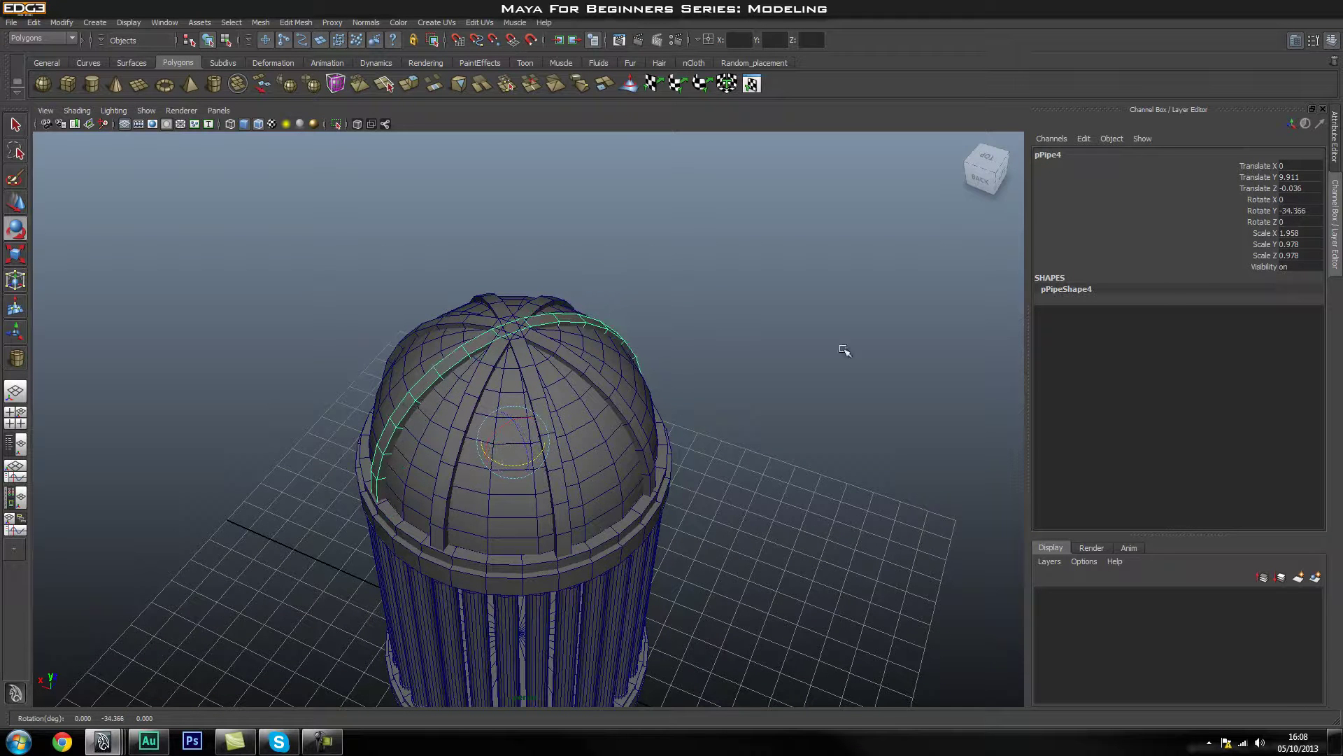
double_click(1302, 210)
type("-45")
key("Return")
left_click(872, 438)
left_click_drag(872, 438, 734, 390, "alt")
right_click_drag(735, 390, 450, 426, "alt")
left_click_drag(450, 426, 486, 441, "alt")
right_click_drag(486, 440, 614, 487, "alt")
left_click_drag(615, 486, 548, 480, "alt")
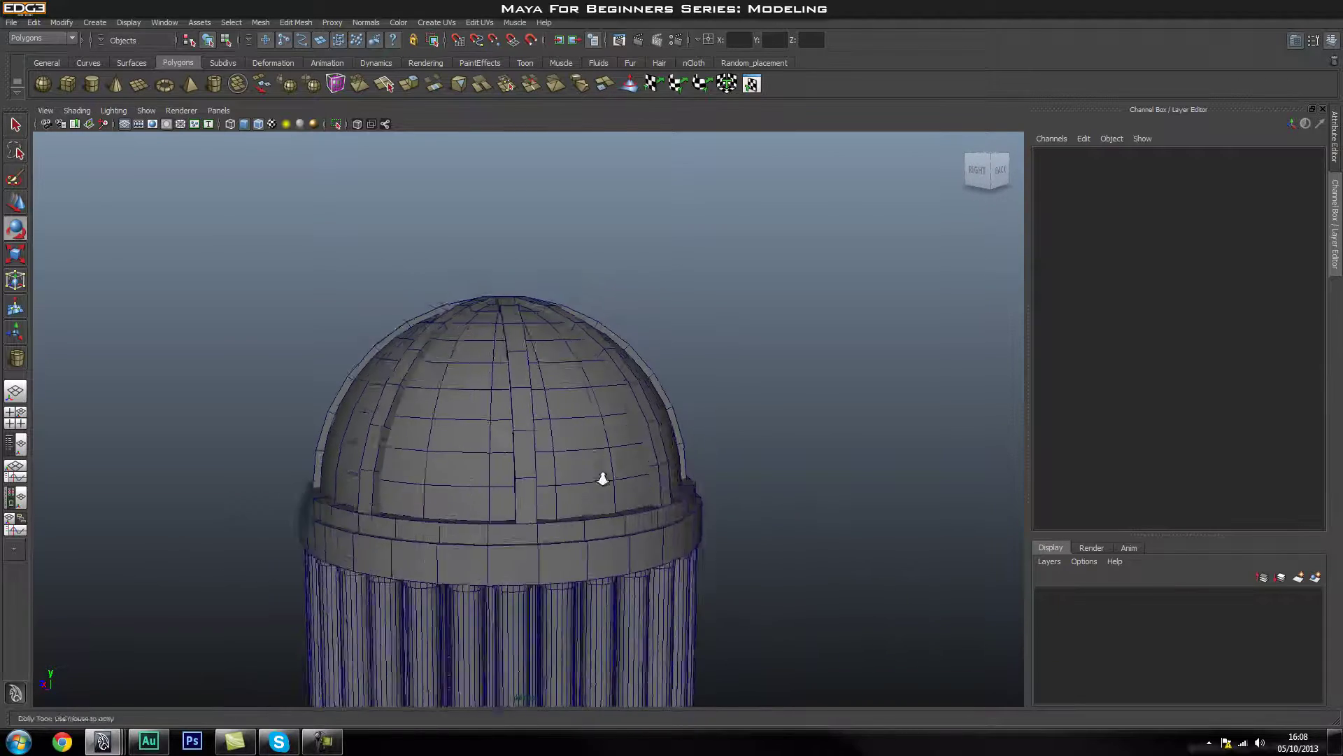
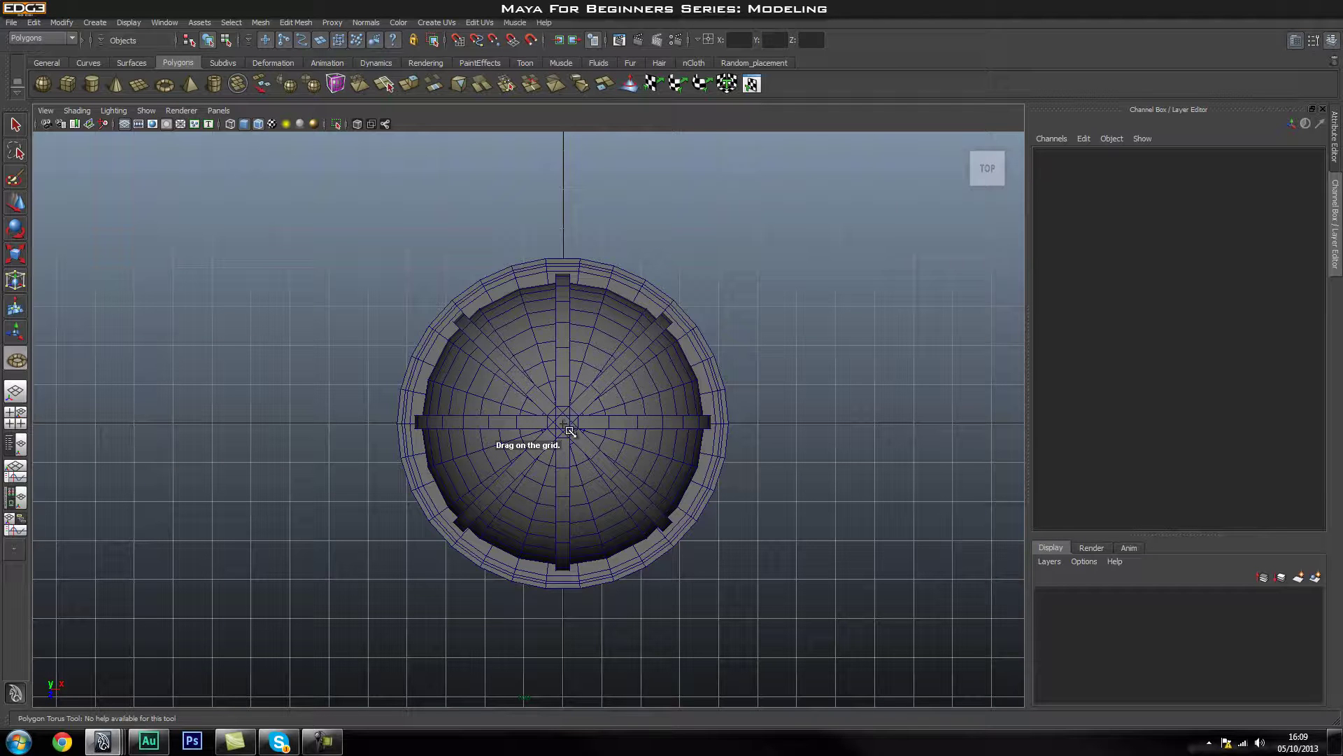
- Draw a polygon torus around the dome in the top view, with a radius of about 3.731 and section radius 0.3
left_click_drag(563, 423, 660, 480)
key("space")
left_click(625, 501)
middle_click_drag(659, 479, 660, 406, "alt")
right_click_drag(665, 413, 797, 530, "alt")
left_click_drag(714, 540, 755, 535, "alt")
mouse_move(688, 470)
left_mouse_down()
mouse_move(703, 470)
mouse_move(689, 470)
left_mouse_up()
middle_click_drag(689, 470, 685, 472)
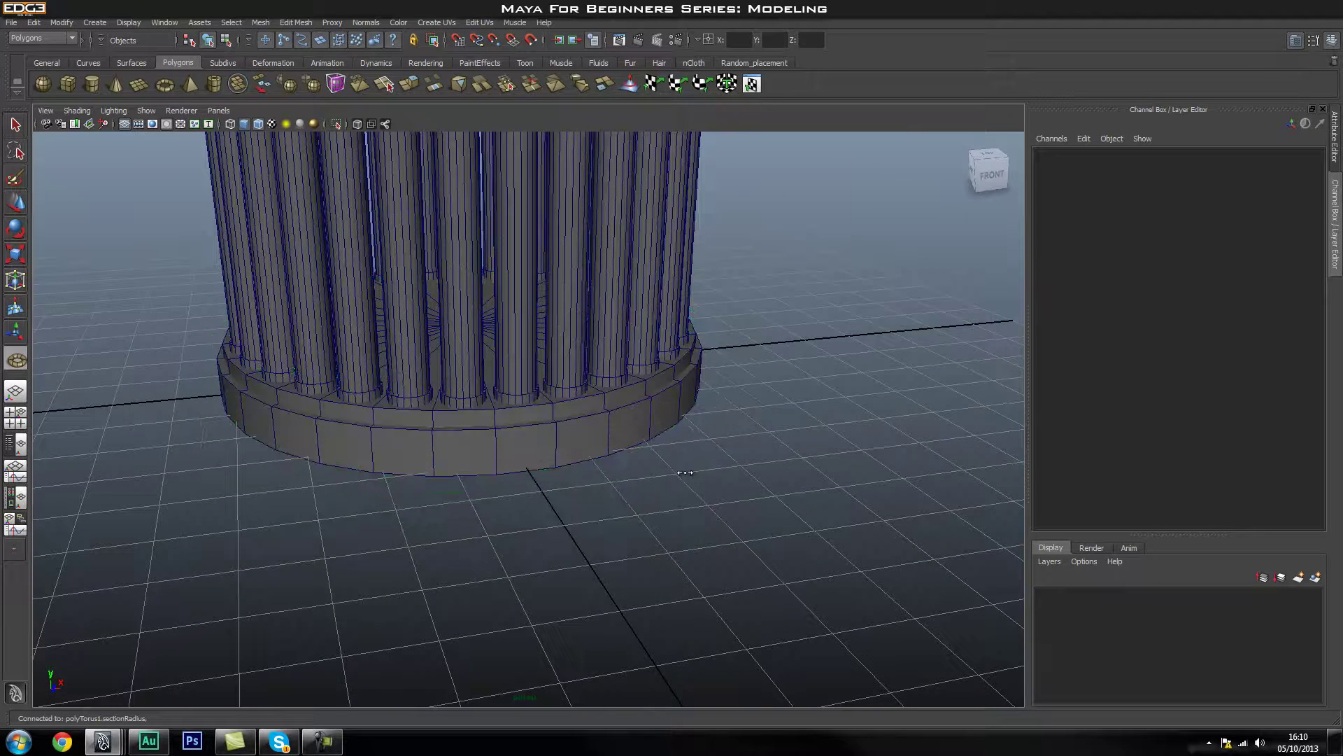
left_click_drag(749, 450, 527, 451, "alt")
- Raise the torus to the base of the dome, at a Translate Y of about 10.219
key("w")
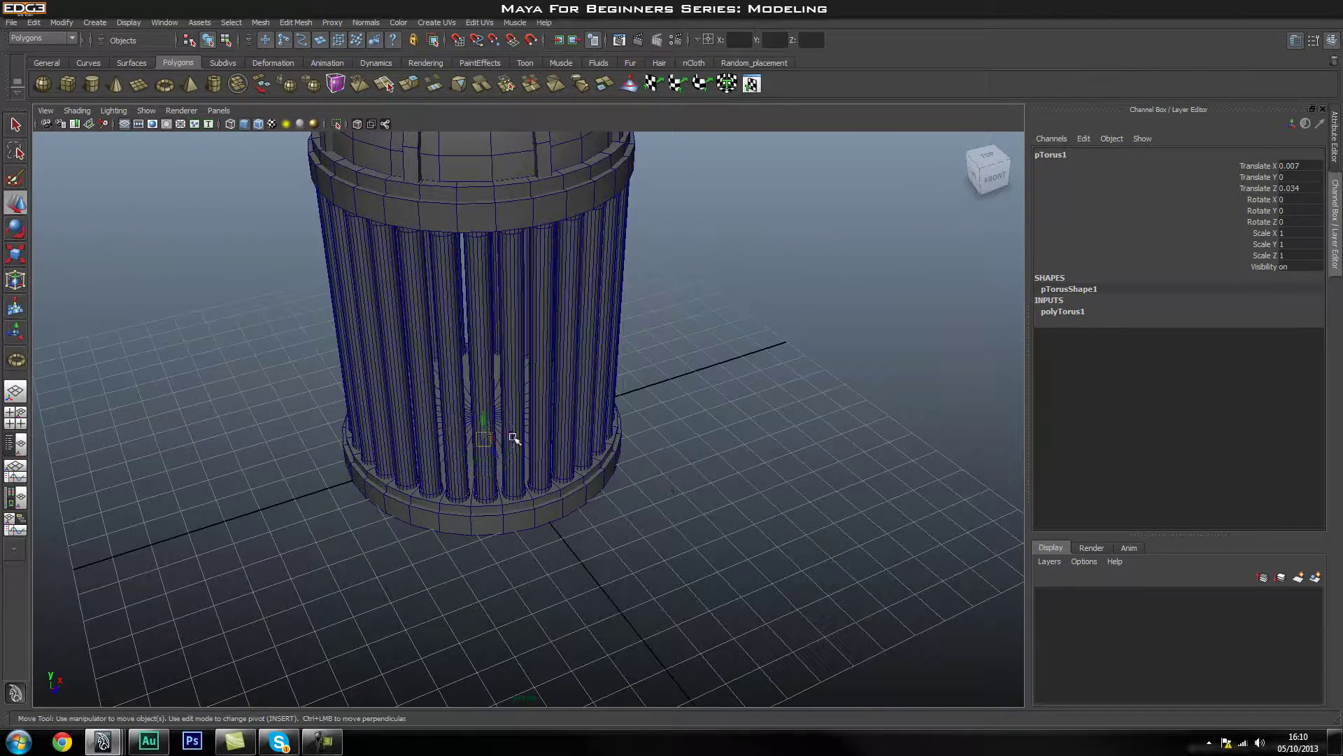
middle_click_drag(511, 413, 517, 489, "alt")
left_click_drag(508, 496, 510, 180)
right_click_drag(456, 275, 606, 320, "alt")
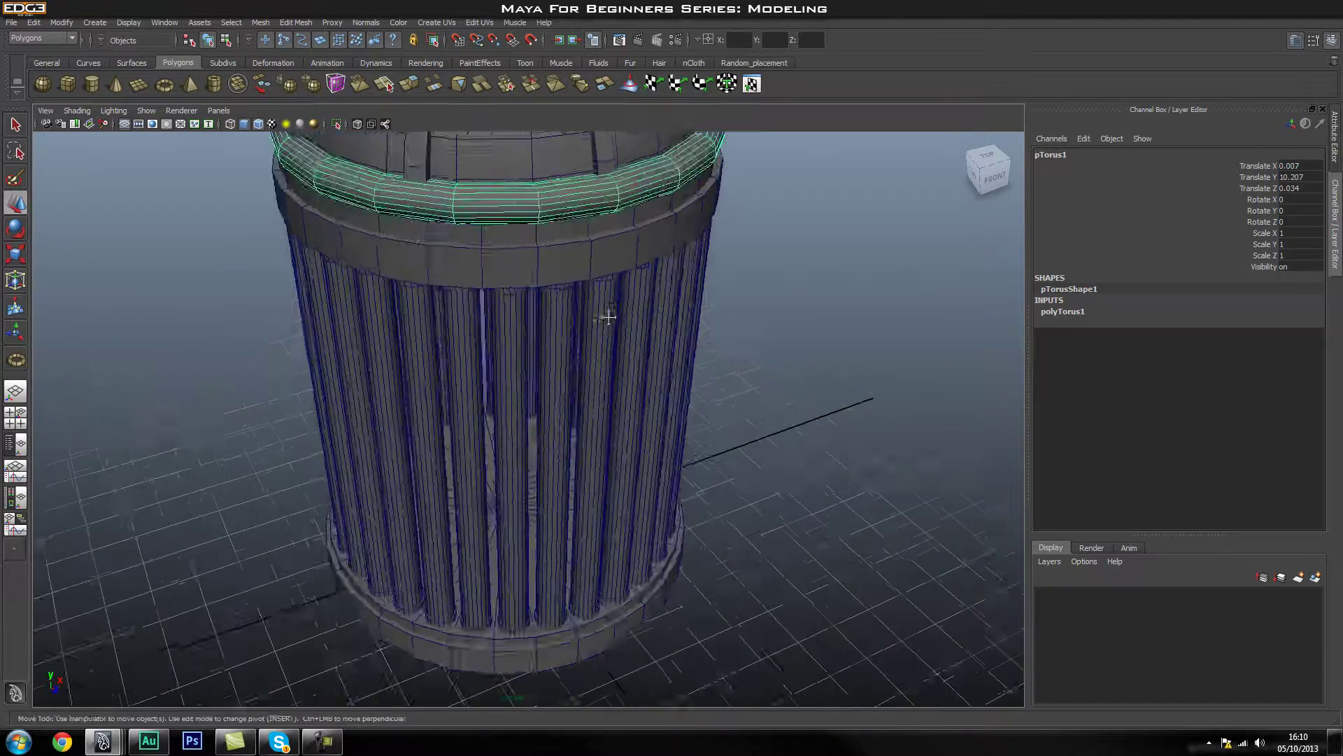
middle_click_drag(606, 322, 628, 498, "alt")
left_click_drag(567, 497, 693, 532, "alt")
middle_click_drag(504, 378, 542, 454, "alt")
left_click_drag(573, 430, 543, 415, "alt")
left_click_drag(510, 287, 510, 283)
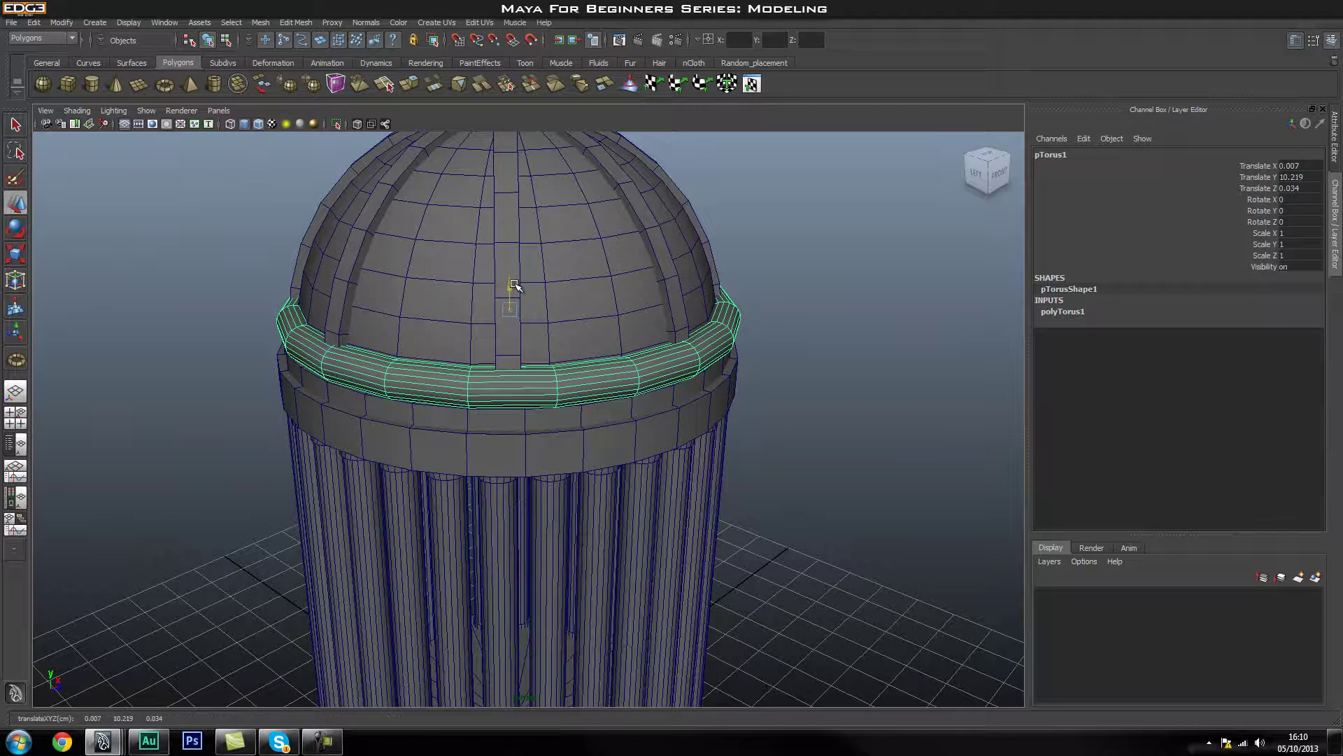
- Slow down the channel slider speed and reduce the torus's Section Radius to 0.05
left_click(1073, 313)
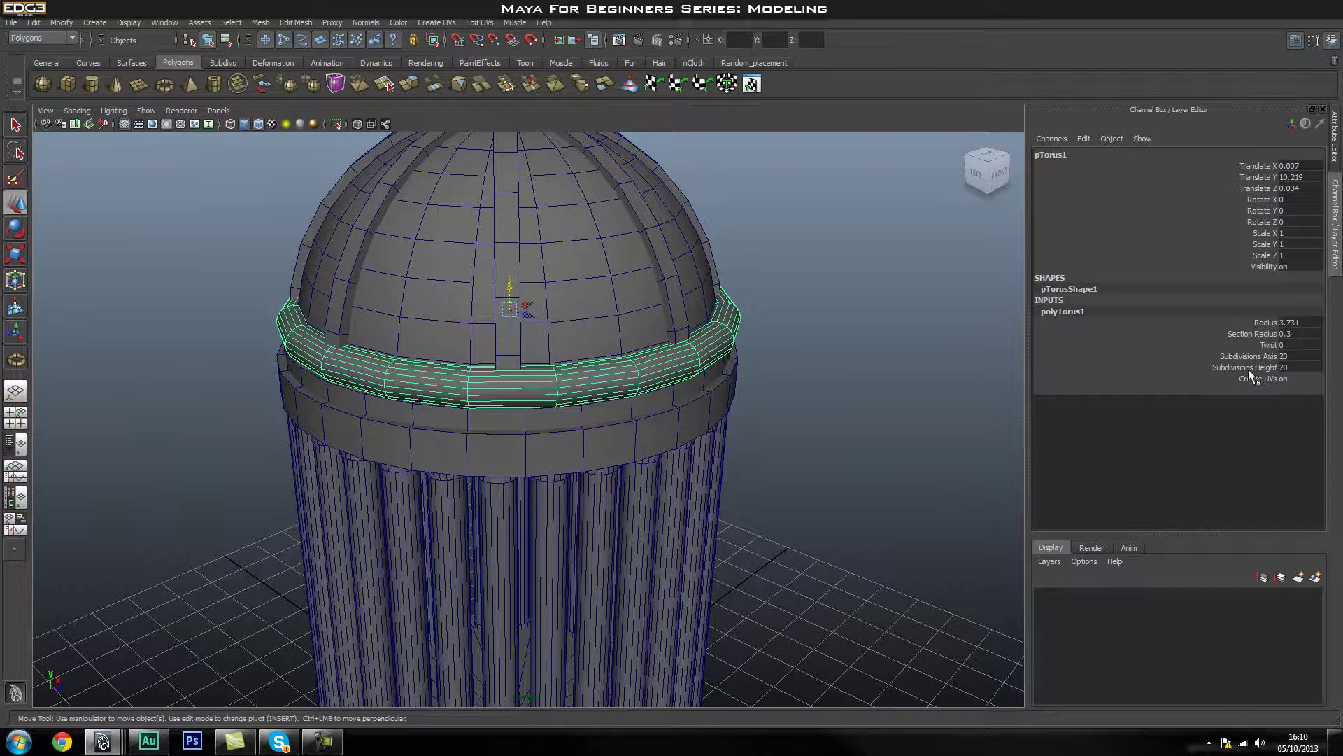
left_click(1266, 335)
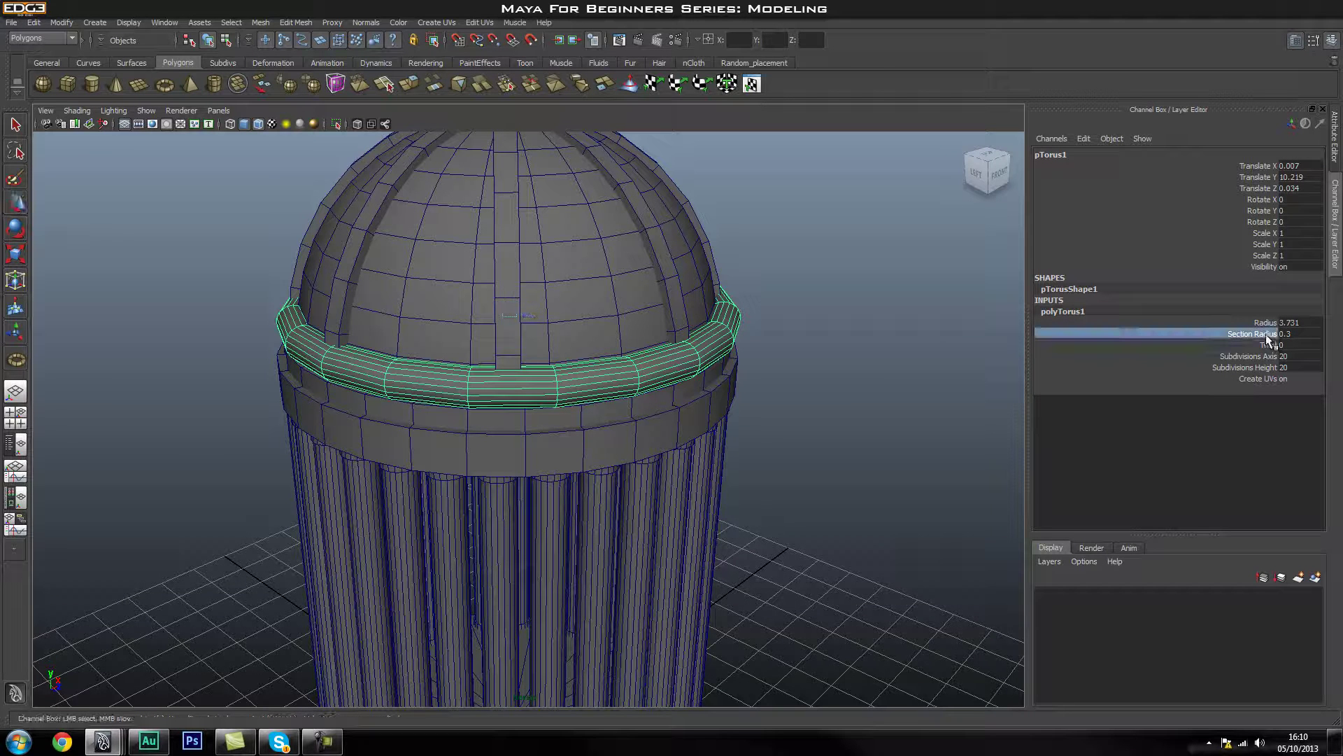
middle_click_drag(867, 352, 866, 352)
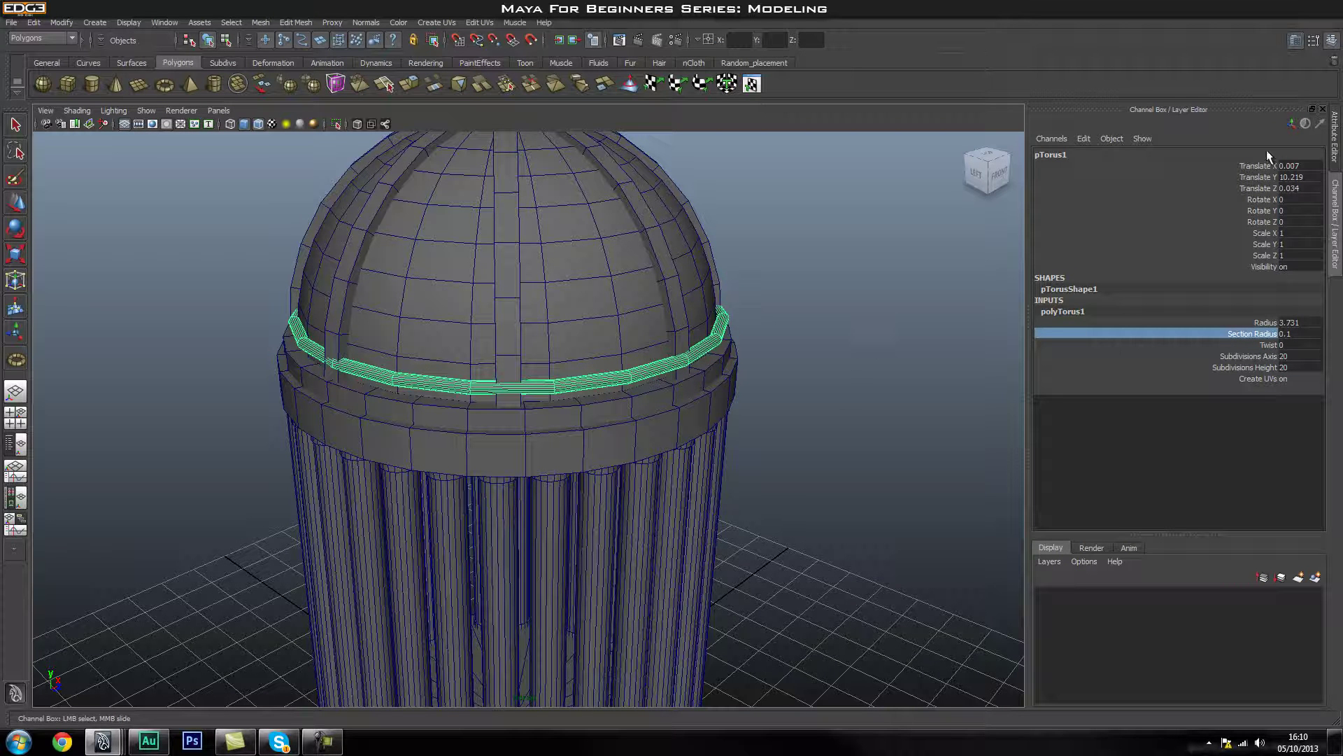
left_click(1291, 124)
left_click(1291, 125)
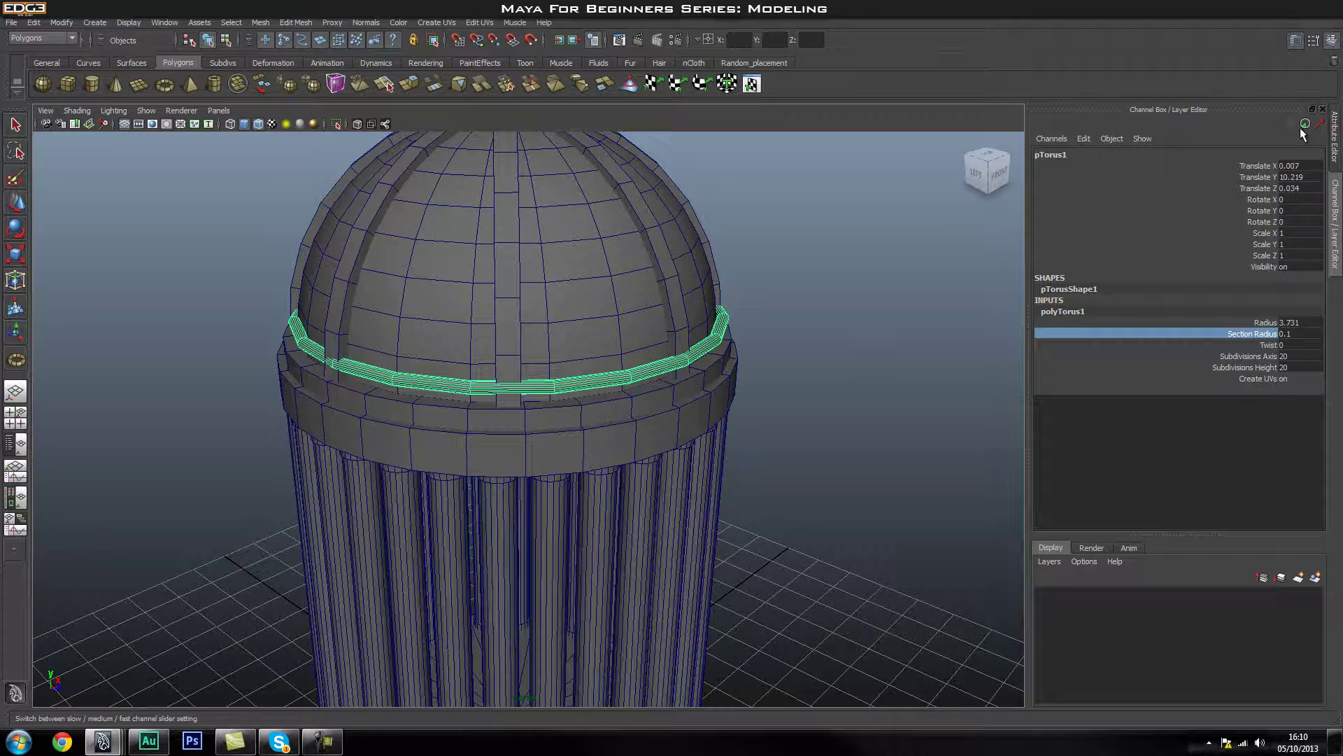
mouse_move(803, 264)
middle_mouse_down()
mouse_move(822, 270)
mouse_move(804, 277)
middle_mouse_up()
left_click(897, 280)
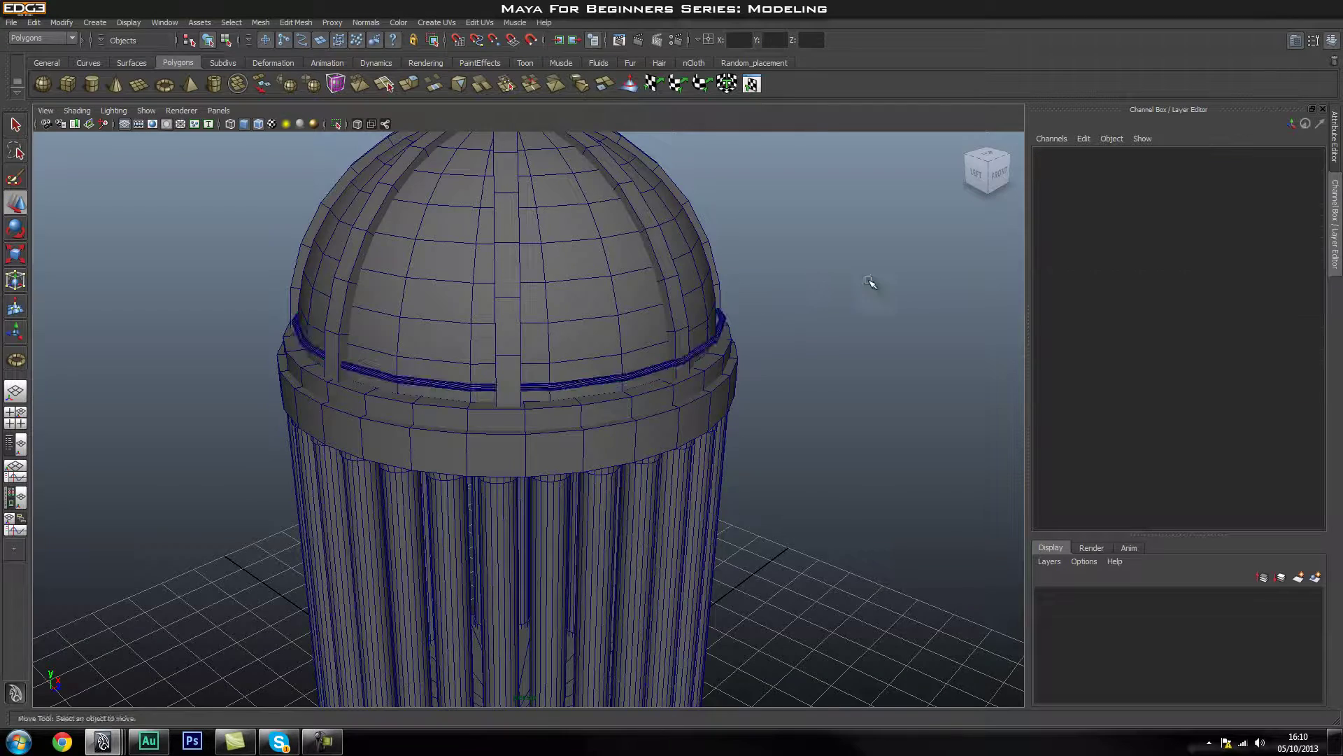
- Reduce the torus's Radius to 3.661 and try a different Section Radius against the dome wall
left_click_drag(896, 279, 755, 291, "alt")
right_click_drag(755, 291, 811, 376, "alt")
left_click(675, 424)
left_click_drag(848, 384, 938, 350, "alt")
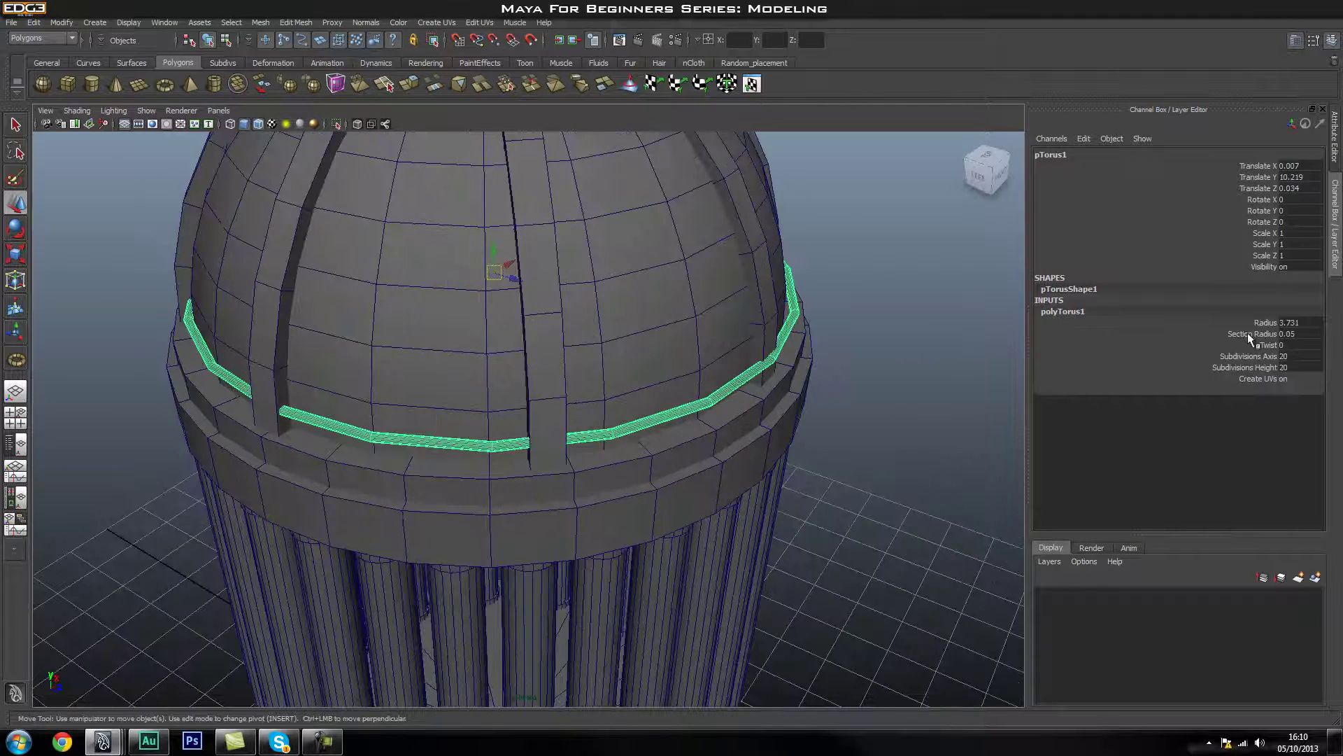
left_click(1265, 322)
middle_click_drag(913, 323, 910, 324)
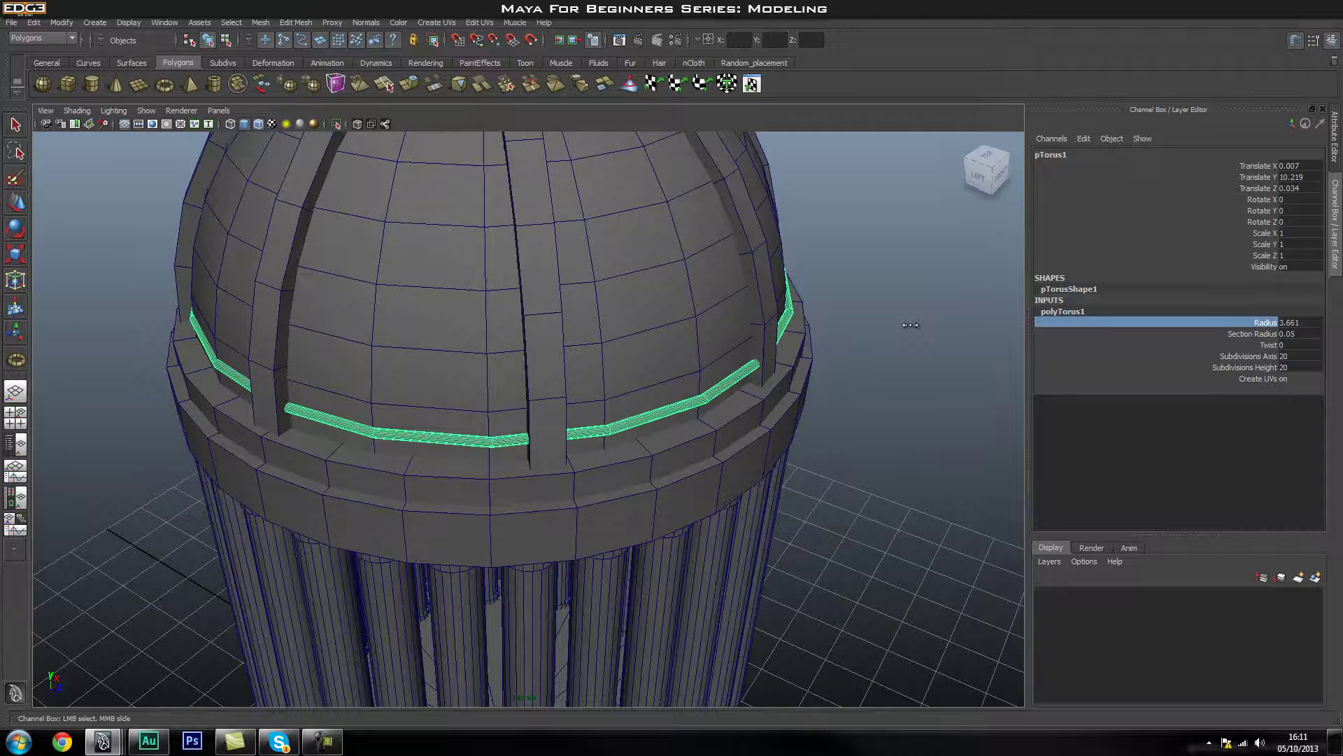
left_click(1252, 336)
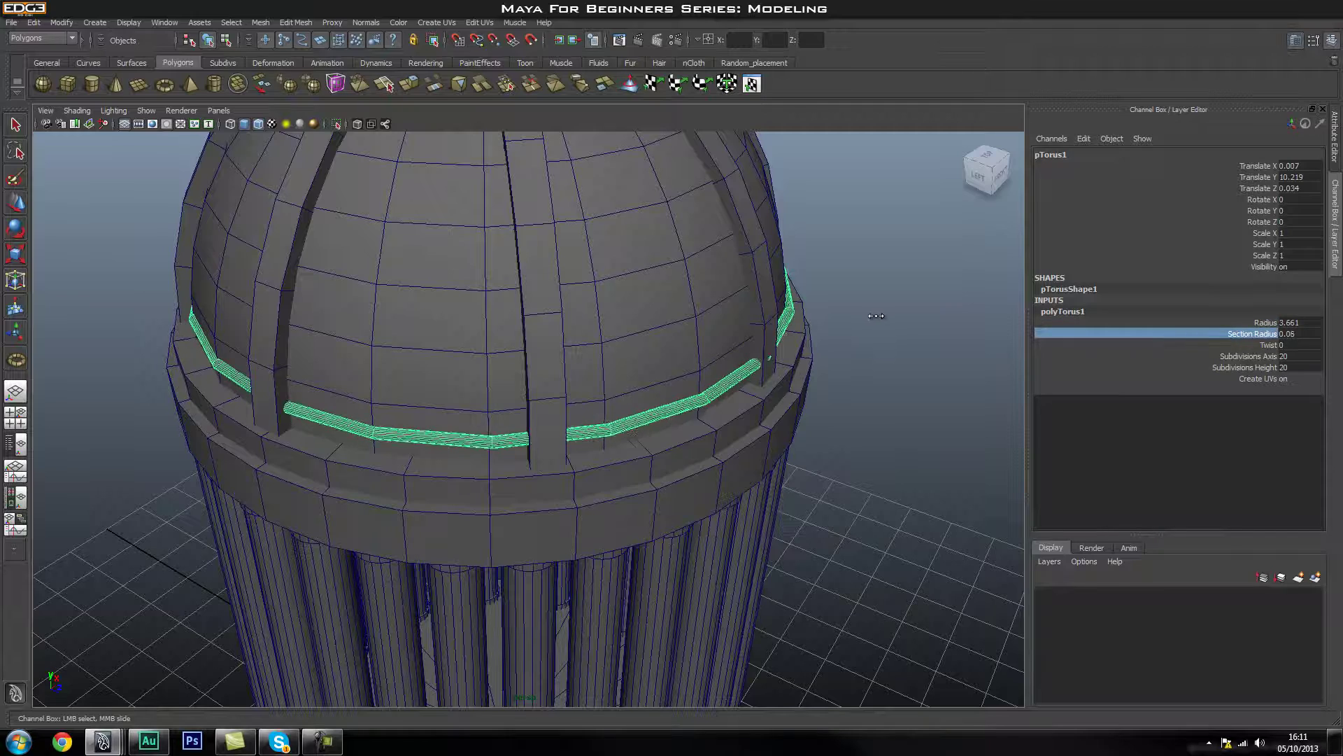
left_click(891, 324)
left_click_drag(891, 325, 840, 350, "alt")
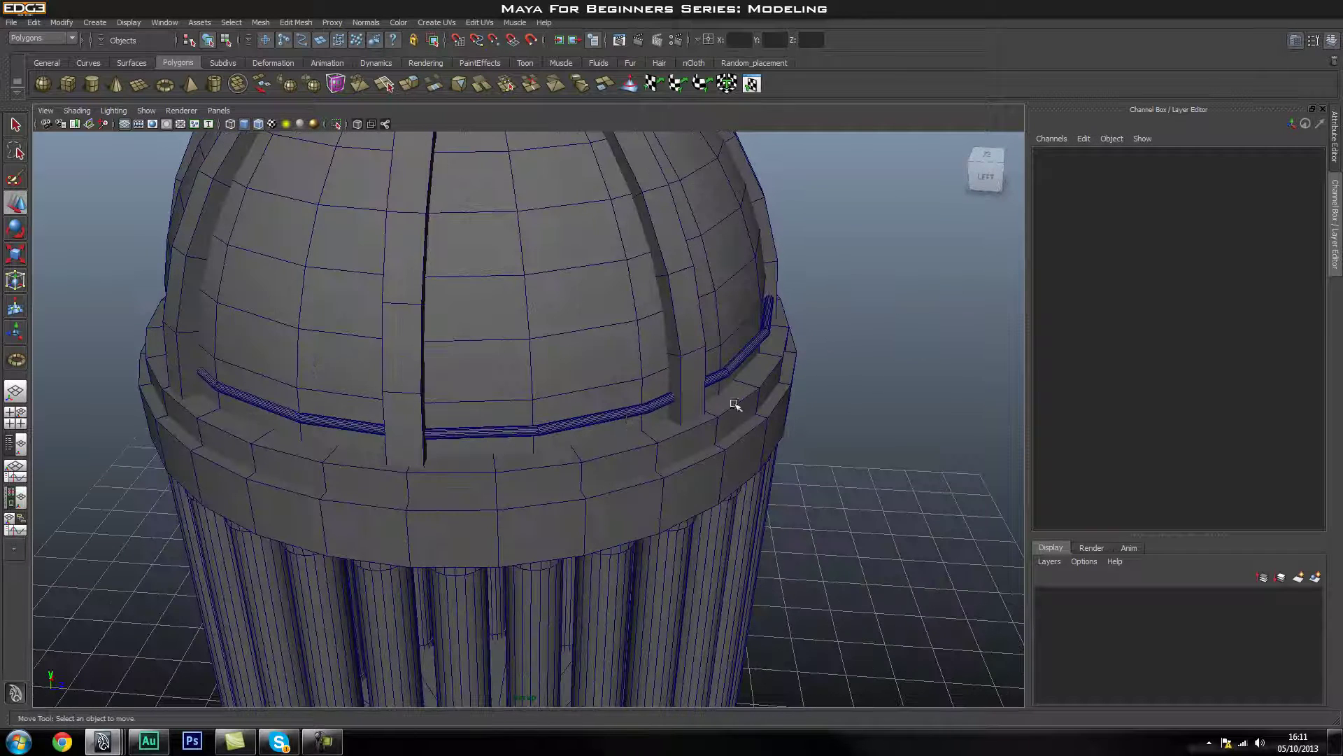
- Isolate the torus in the top view, snap it to the grid centre at Translate X 0 and Z 0, and end the isolation
left_click(629, 420)
left_click(823, 381)
left_click(748, 357)
key("space")
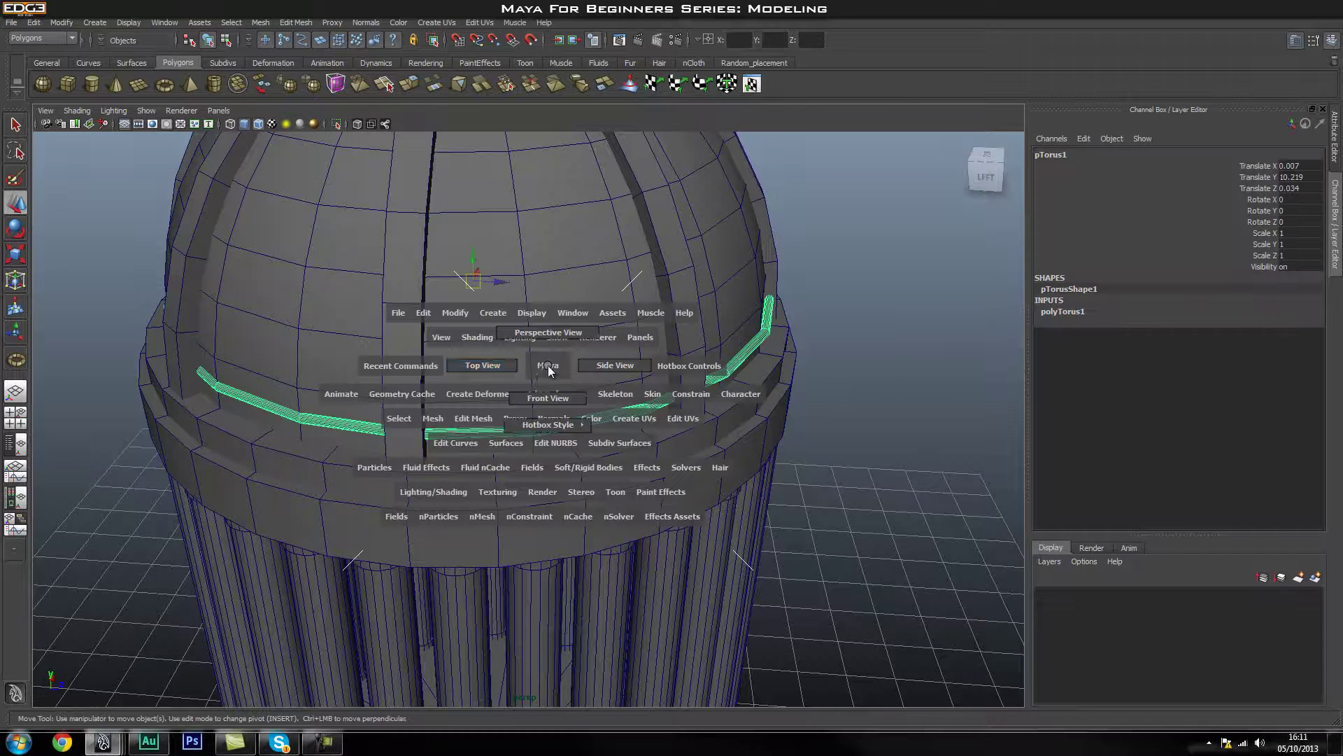
left_click(485, 368)
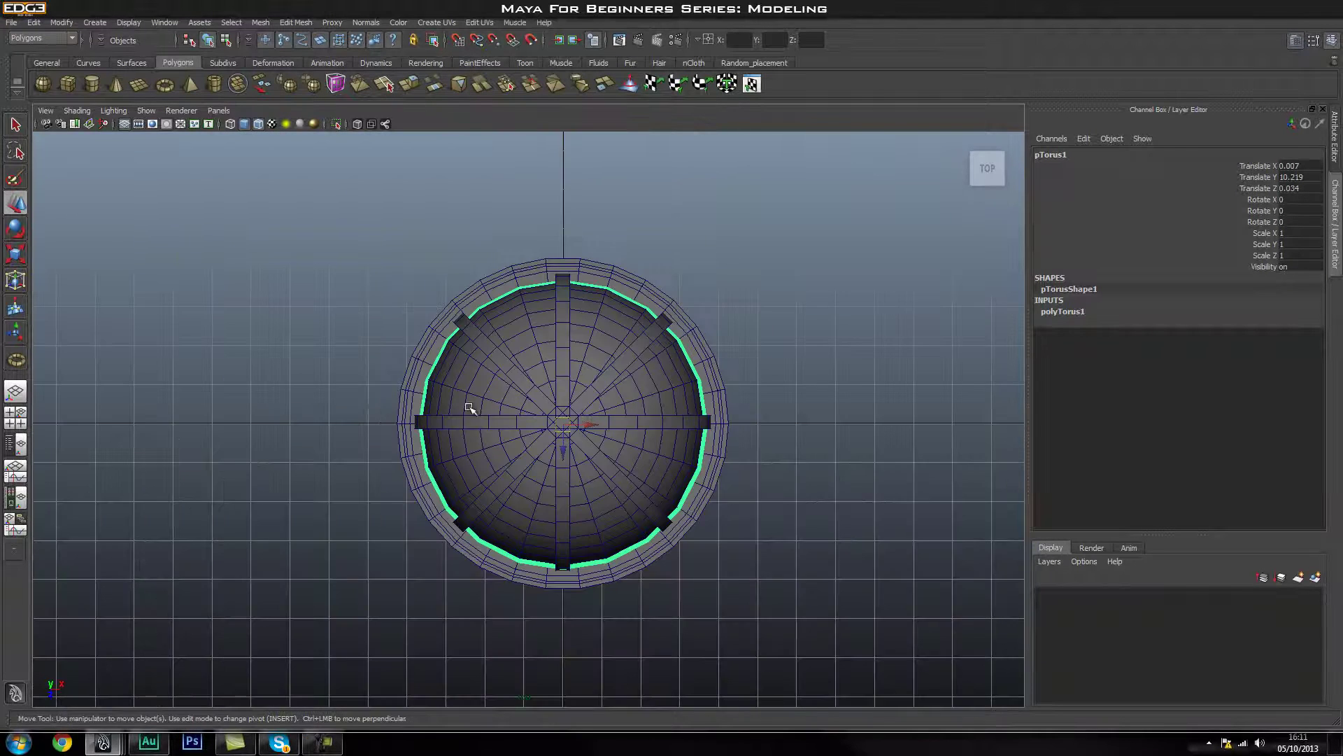
scroll(570, 433, "up", 3)
middle_click_drag(581, 421, 552, 394, "alt")
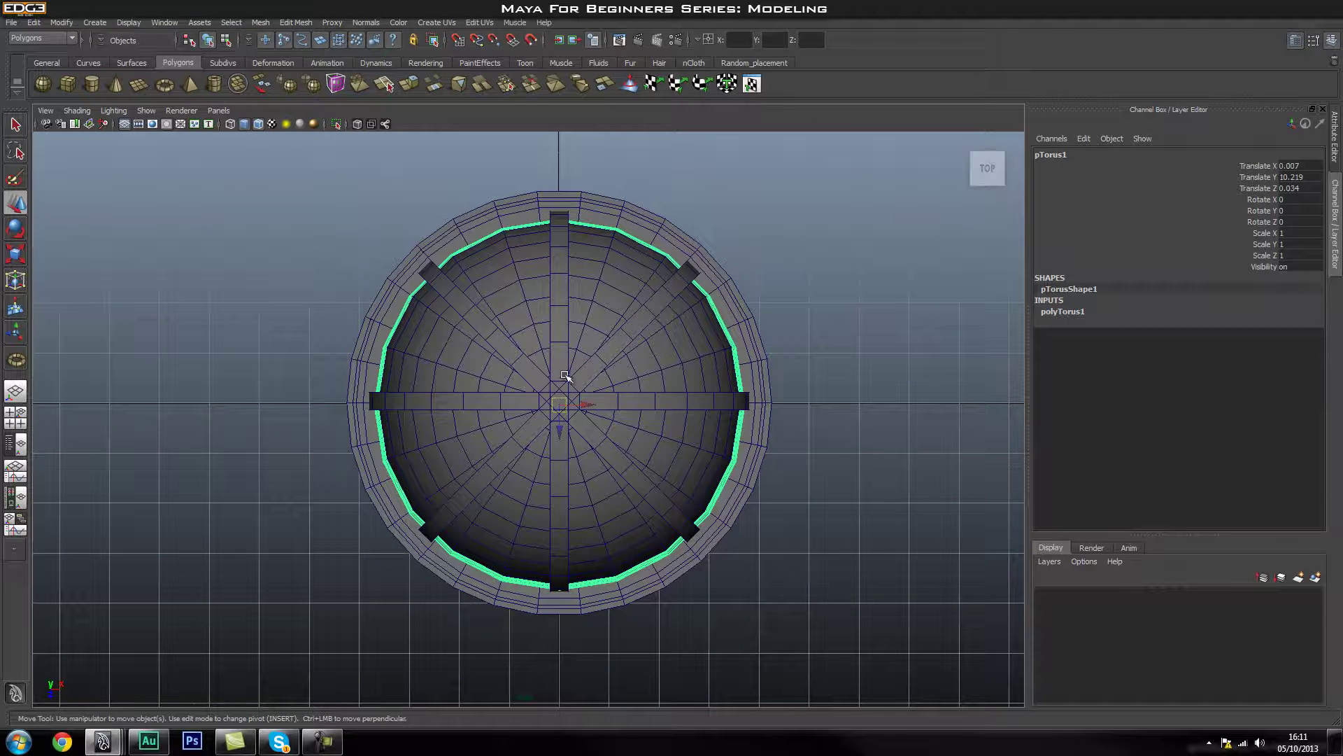
left_click(335, 124)
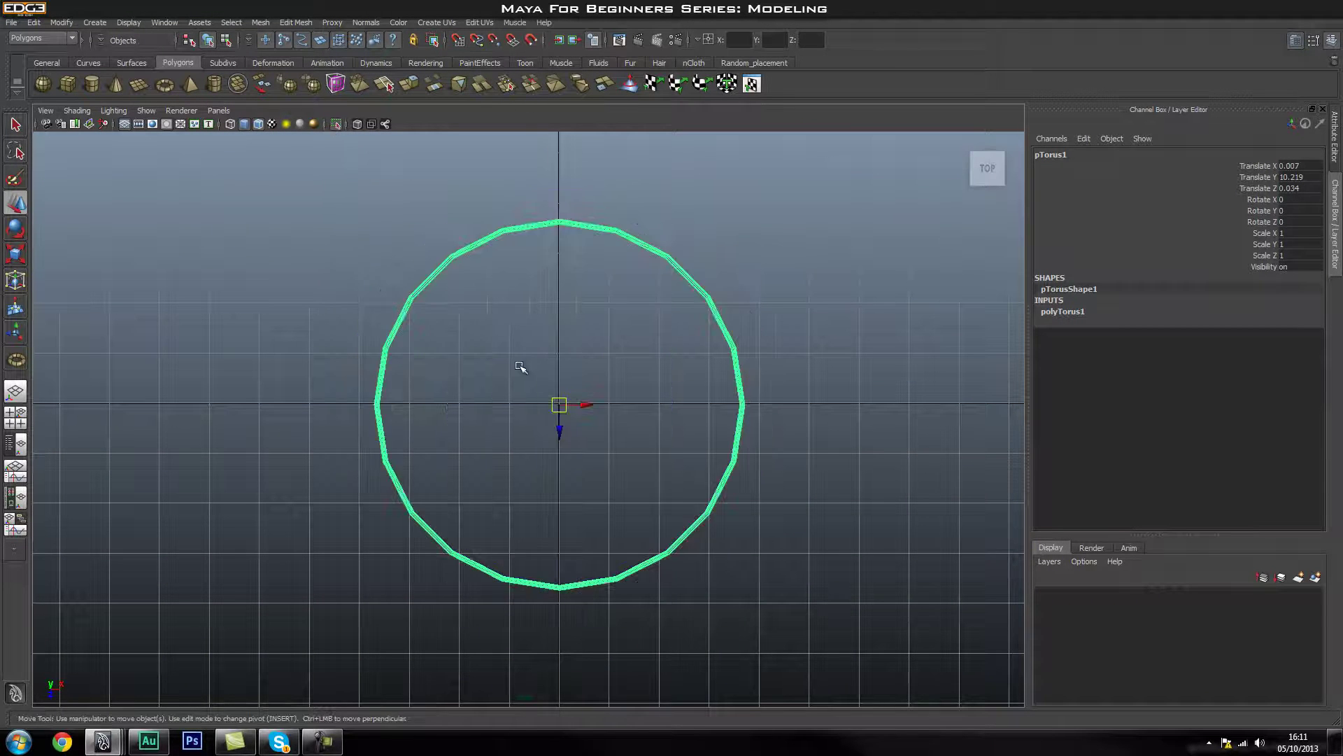
left_click_drag(560, 404, 726, 434)
left_click(336, 123)
key("space")
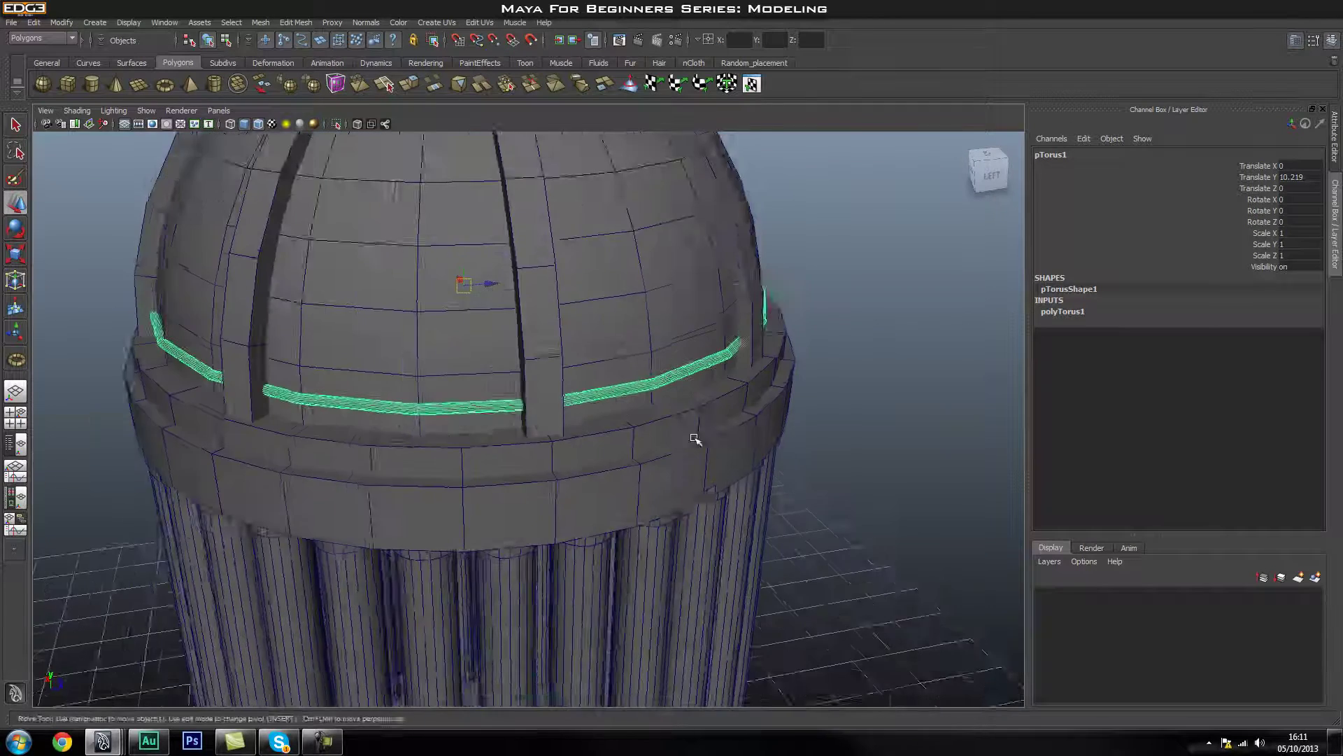
- Set the torus's Section Radius to 0.08 and its Radius to 3.711
right_click_drag(726, 435, 770, 432, "alt")
middle_click_drag(770, 431, 624, 455, "alt")
right_click_drag(623, 456, 715, 449, "alt")
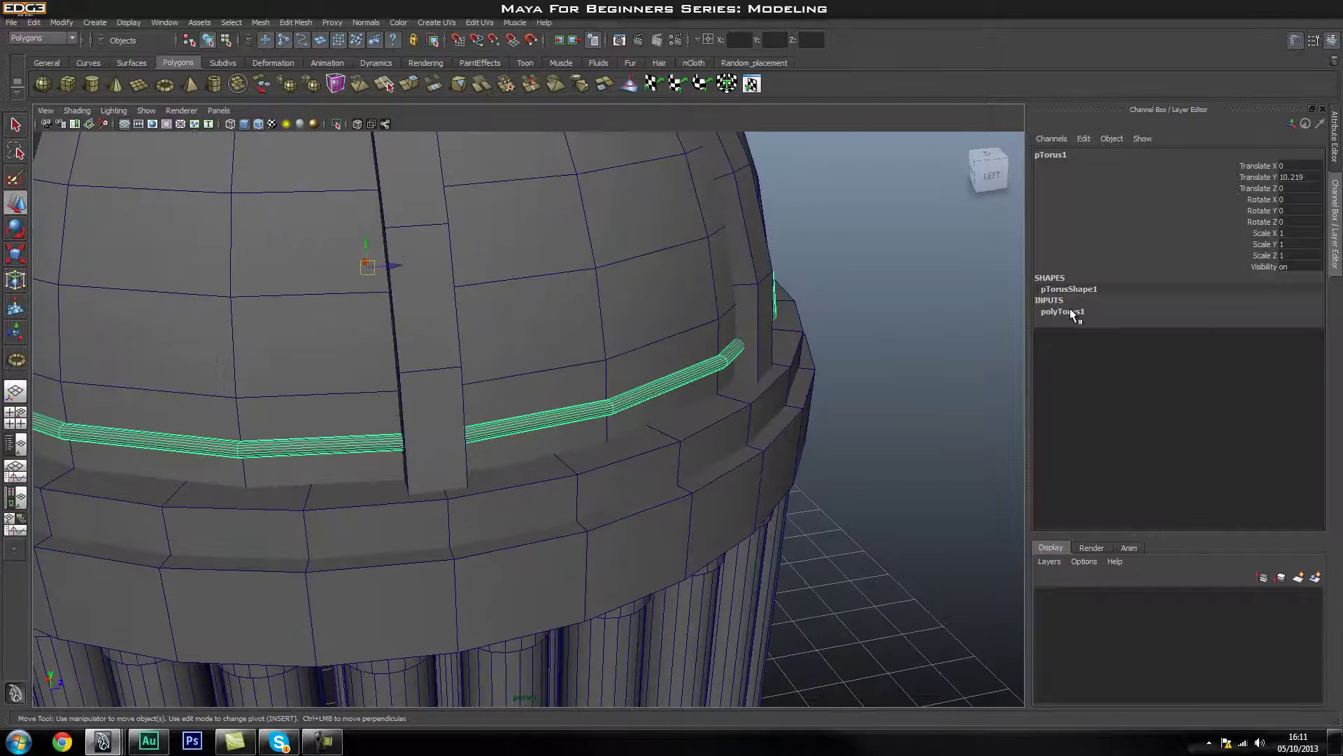
left_click(1064, 313)
left_click(1253, 323)
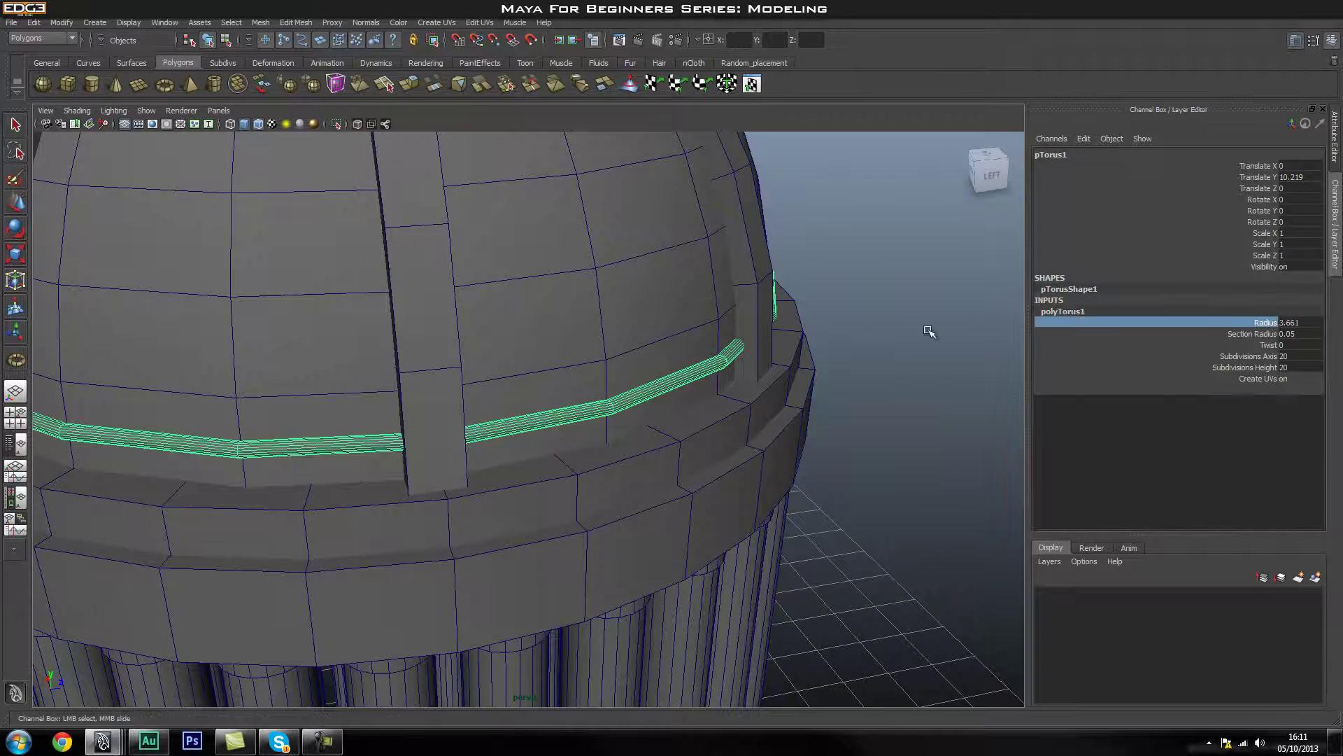
middle_click_drag(839, 301, 844, 304)
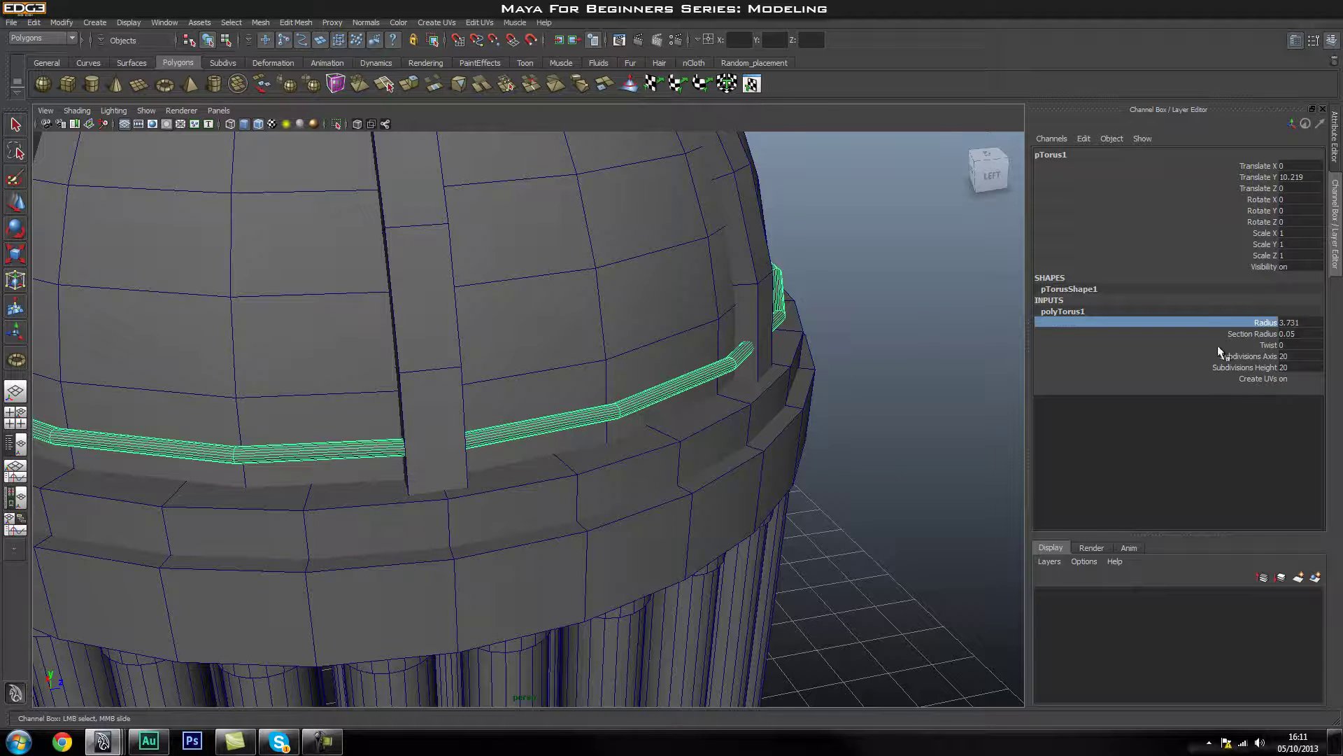
left_click(1259, 334)
middle_click_drag(842, 327, 853, 325)
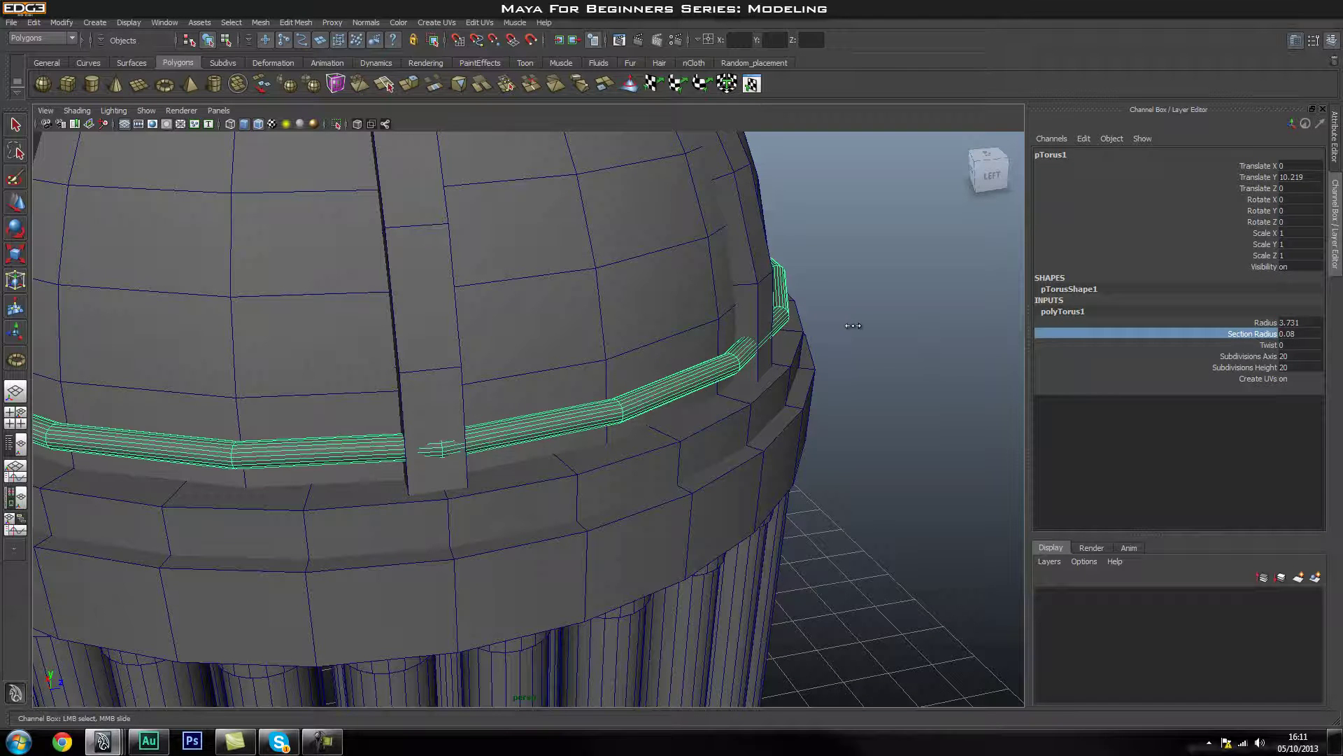
left_click(1265, 322)
middle_click_drag(842, 275, 854, 277)
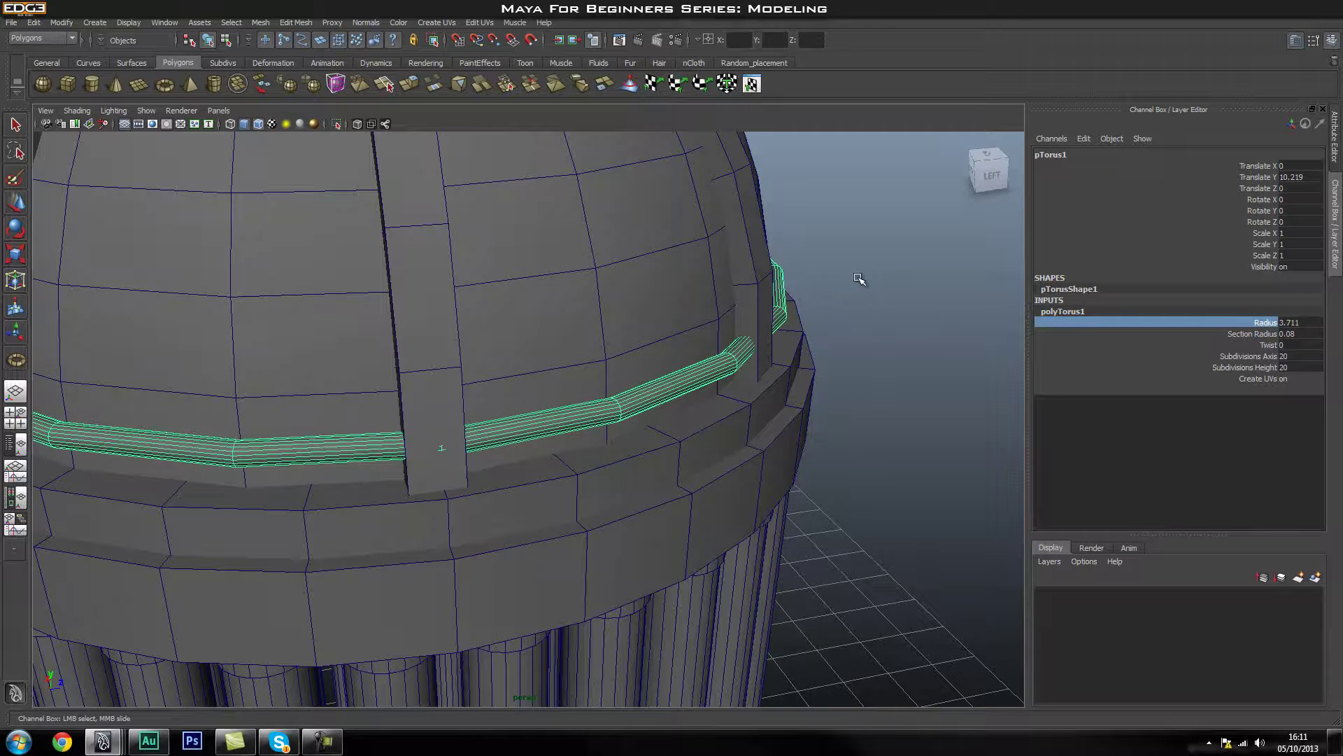
- Set the torus's Radius to 3.701 and check its fit around the dome
left_click(859, 279)
left_click(678, 393)
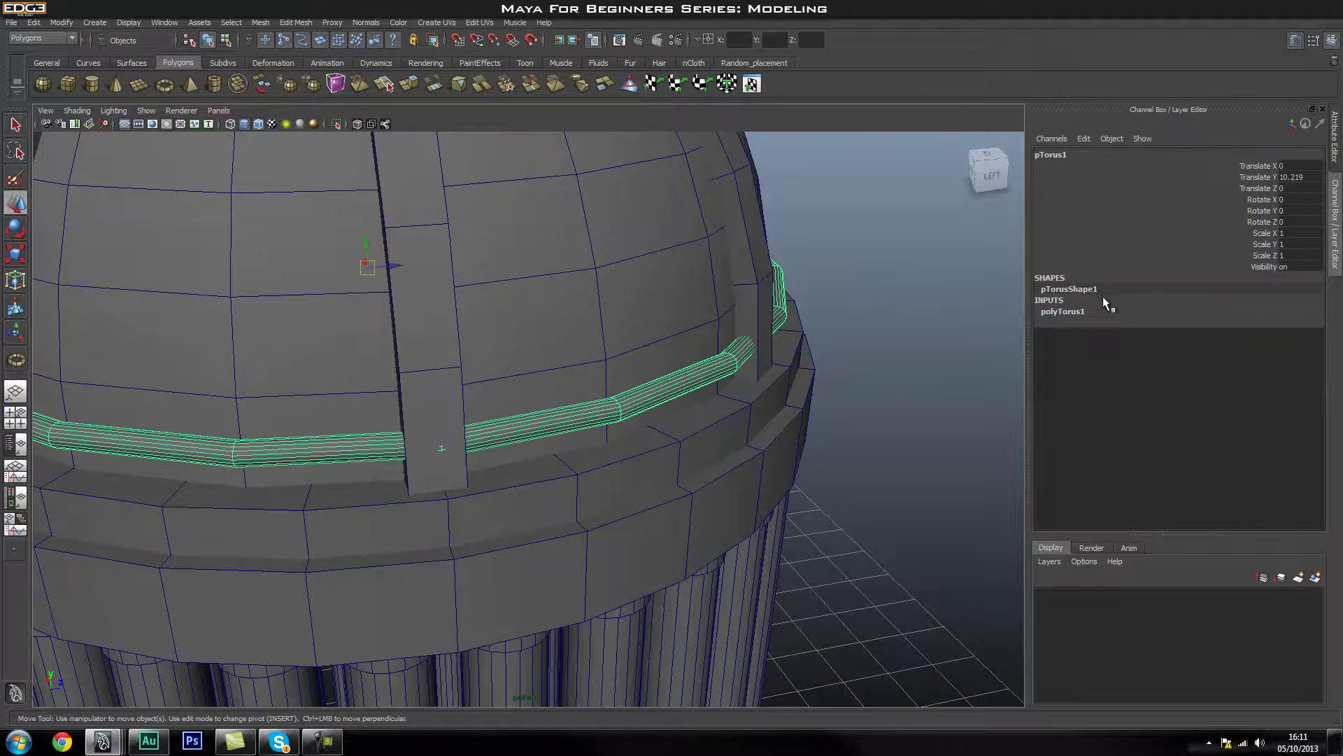
left_click(1173, 321)
left_click(1101, 314)
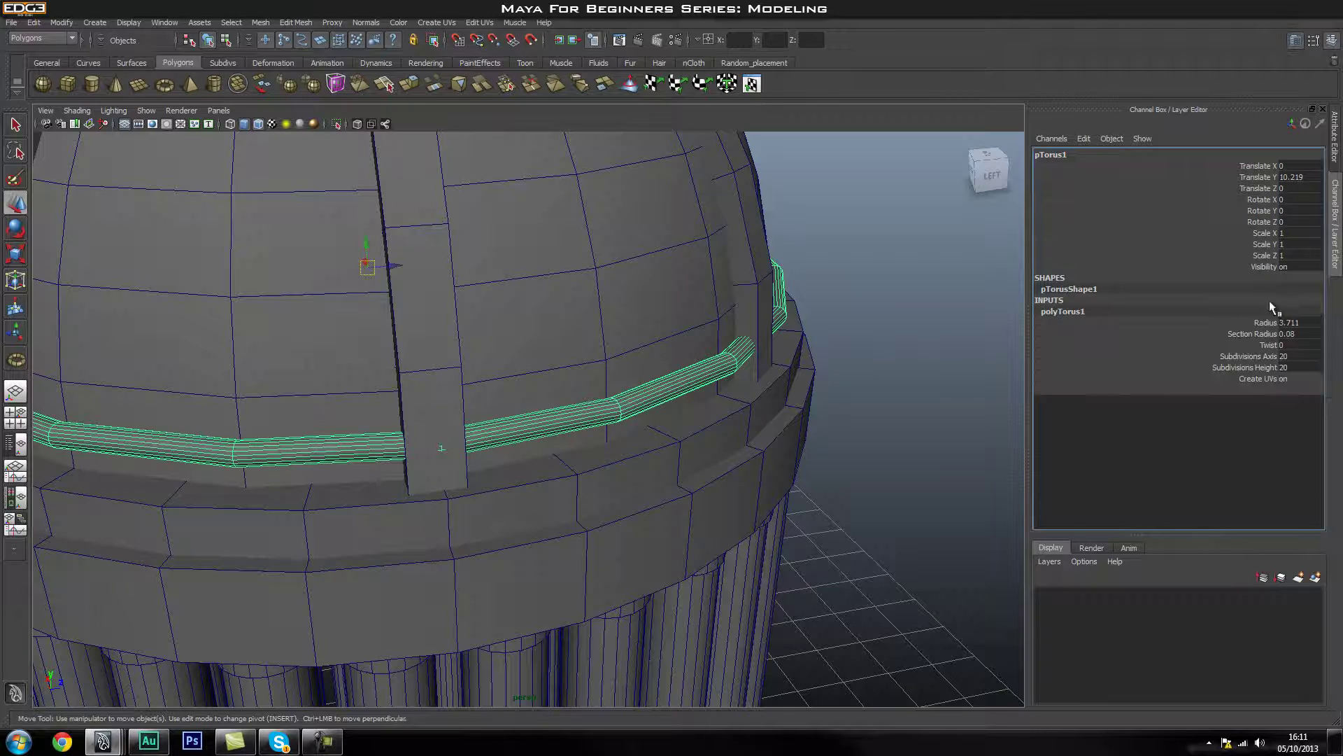
left_click(1259, 320)
middle_click_drag(889, 300, 888, 300)
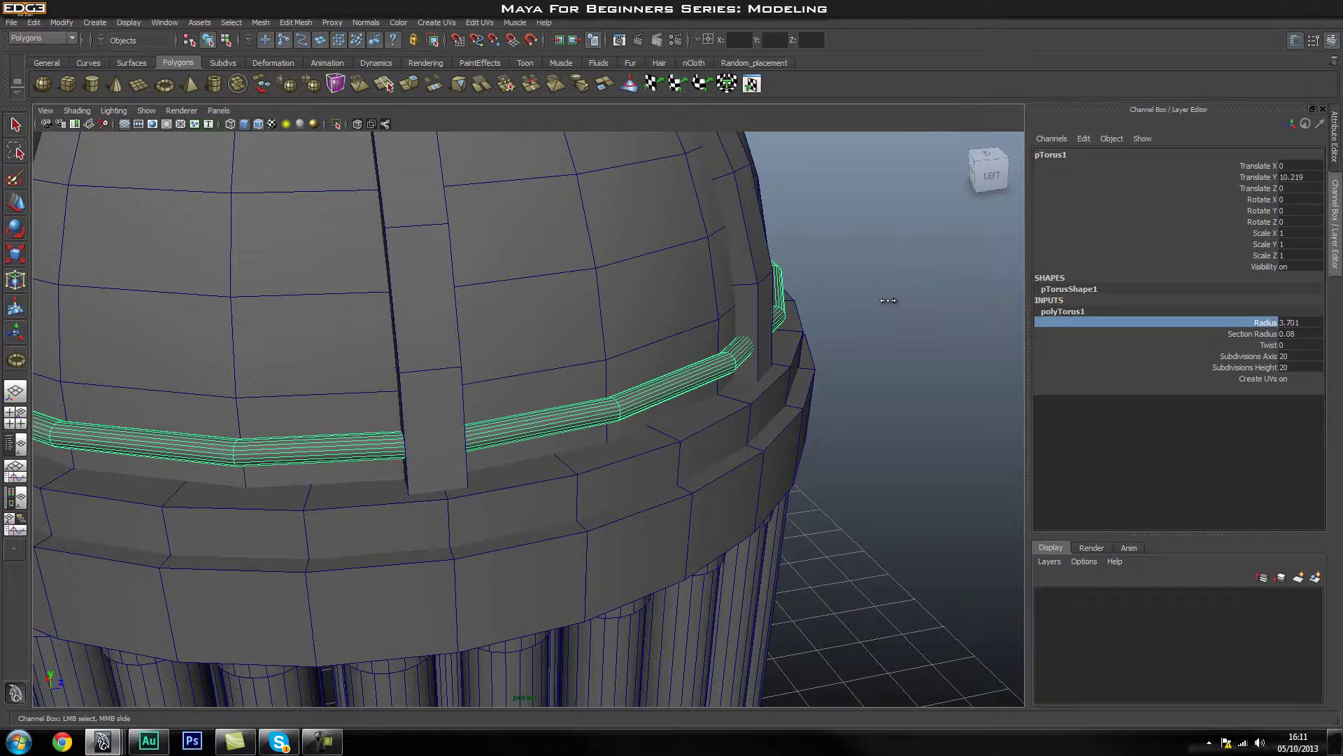
left_click(911, 312)
left_click_drag(873, 324, 792, 330, "alt")
right_click_drag(792, 330, 446, 358, "alt")
left_click_drag(447, 358, 887, 393, "alt")
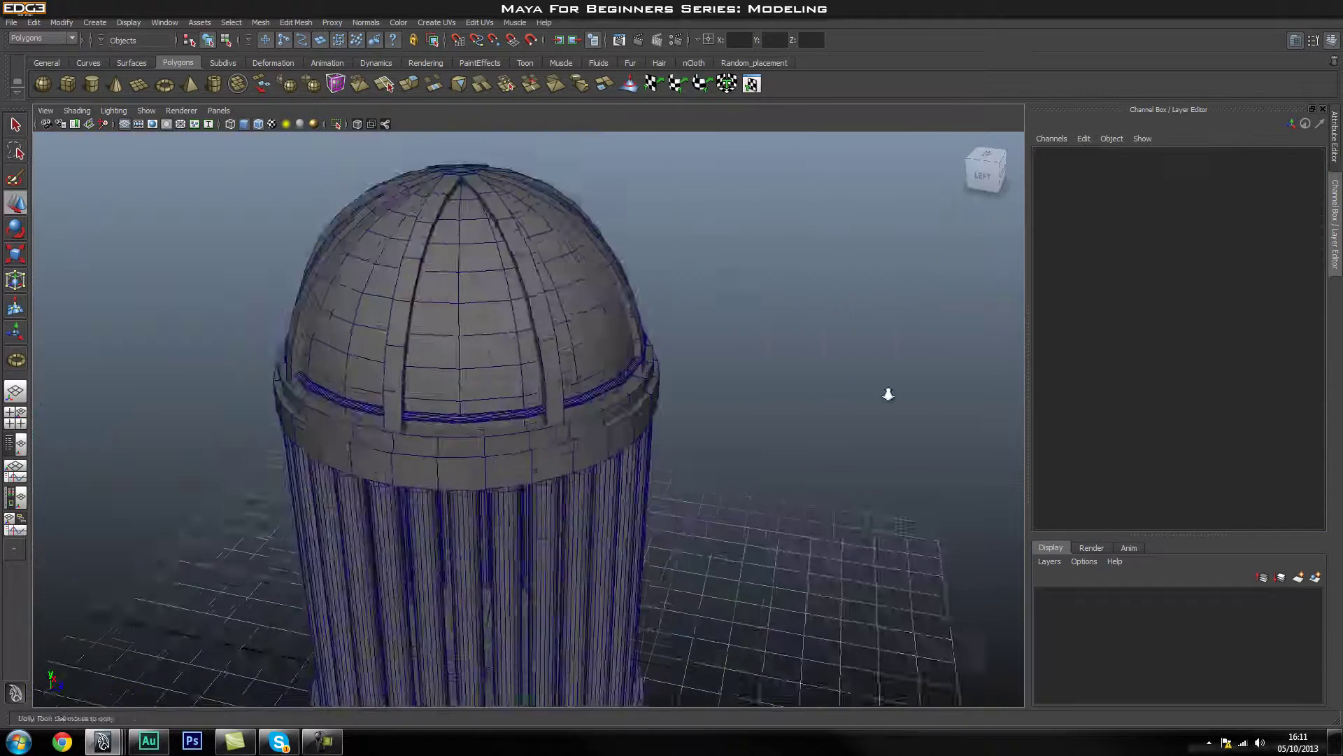
right_click_drag(888, 393, 1008, 393, "alt")
mouse_move(791, 390)
left_mouse_down("alt")
mouse_move(695, 387)
mouse_move(778, 385)
left_mouse_up("alt")
- Raise the torus's Subdivisions Axis to 33 so the ring follows the dome more smoothly
scroll(779, 384, "down", 5)
left_click_drag(678, 384, 594, 413, "alt")
left_click(673, 413)
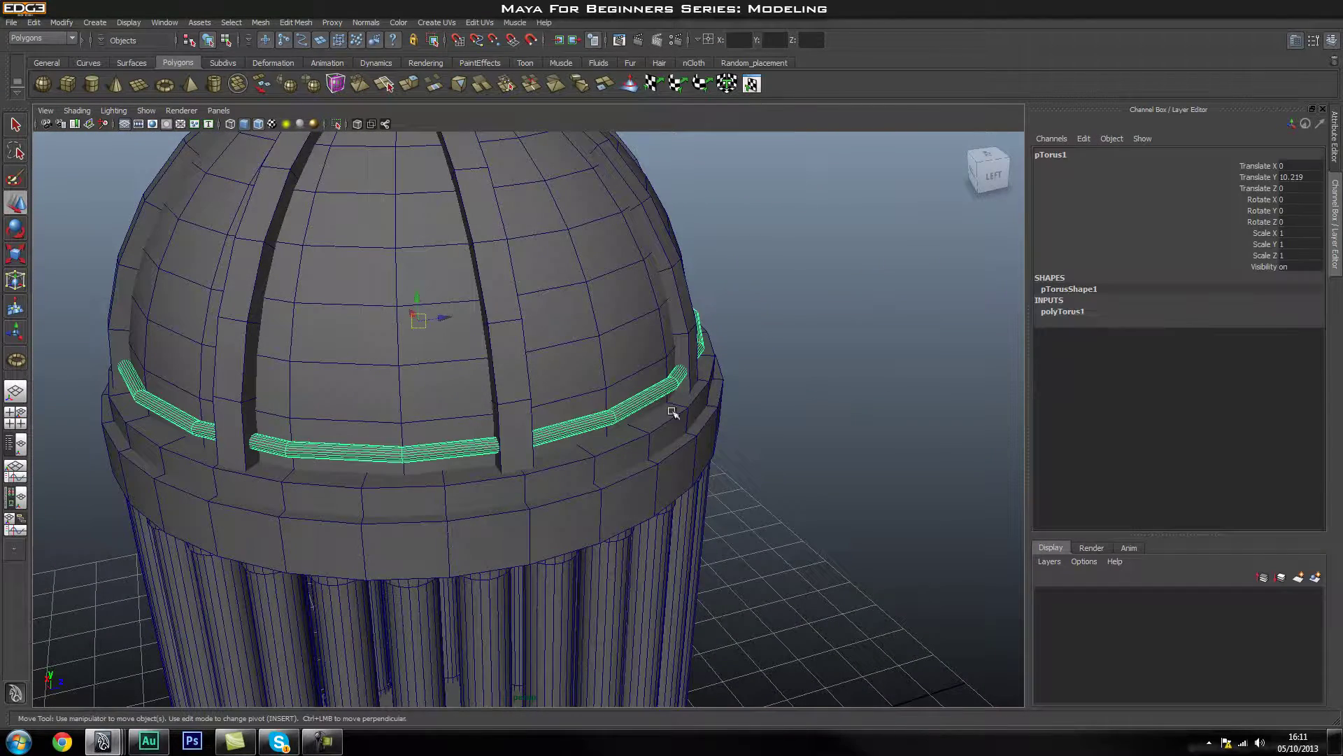
left_click(1077, 314)
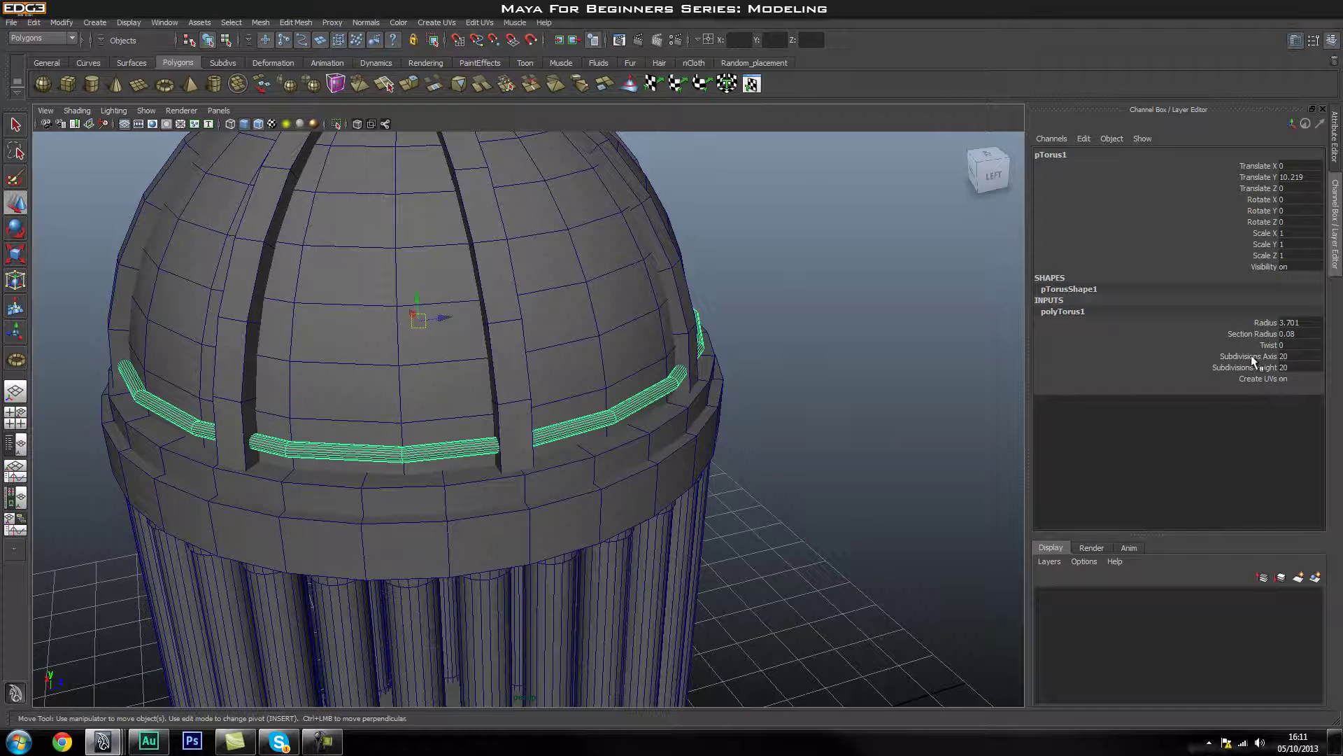
left_click(1249, 355)
middle_click_drag(871, 330, 892, 329)
left_click(925, 382)
left_click_drag(925, 382, 828, 338, "alt")
right_click_drag(829, 339, 911, 352, "alt")
left_click_drag(915, 355, 694, 398, "alt")
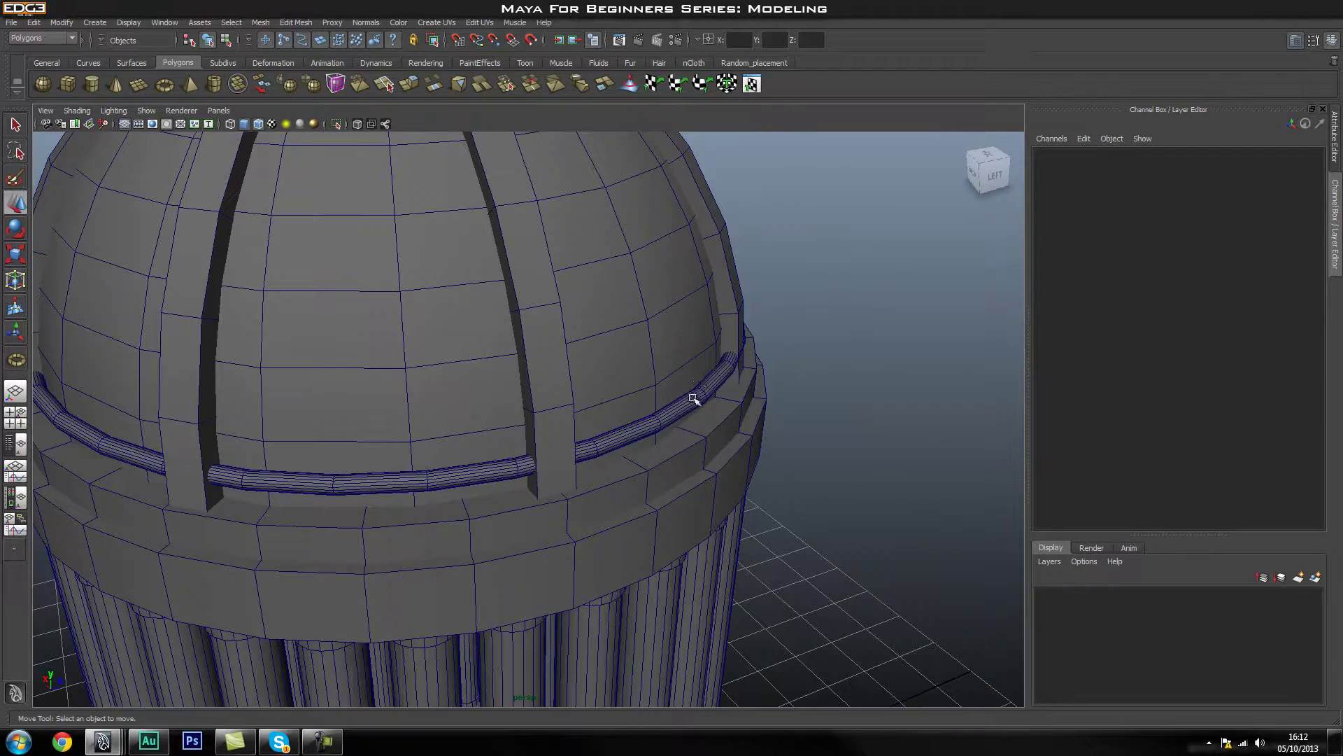
- Tighten the torus around the dome by setting its Radius to 3.671
left_click(693, 399)
left_click(1086, 315)
left_click(1270, 320)
middle_click_drag(816, 321, 818, 312)
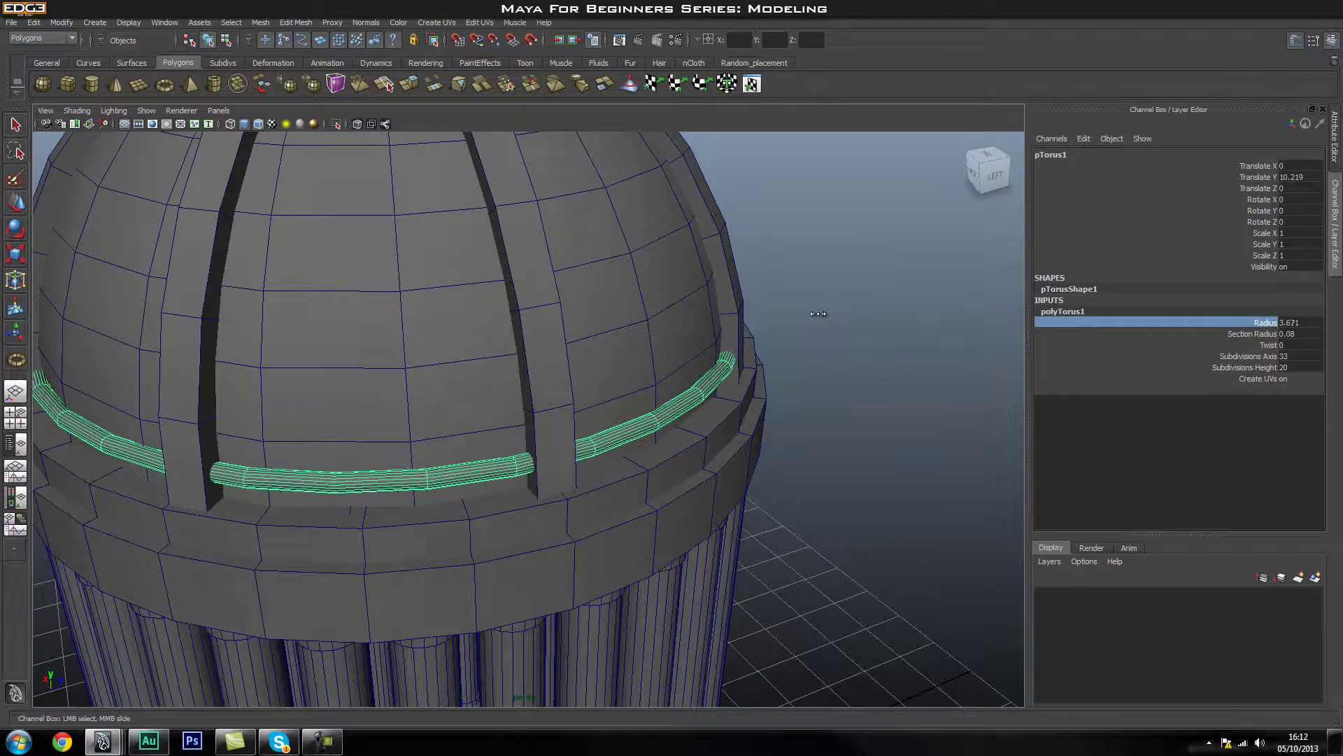
left_click(859, 320)
left_click_drag(860, 321, 513, 387, "alt")
scroll(717, 354, "up", 3)
- Lower the torus toward the ledge at the dome's base, to a Translate Y of about 9.989
right_click_drag(513, 386, 699, 410, "alt")
left_click_drag(700, 411, 636, 459, "alt")
left_click(636, 456)
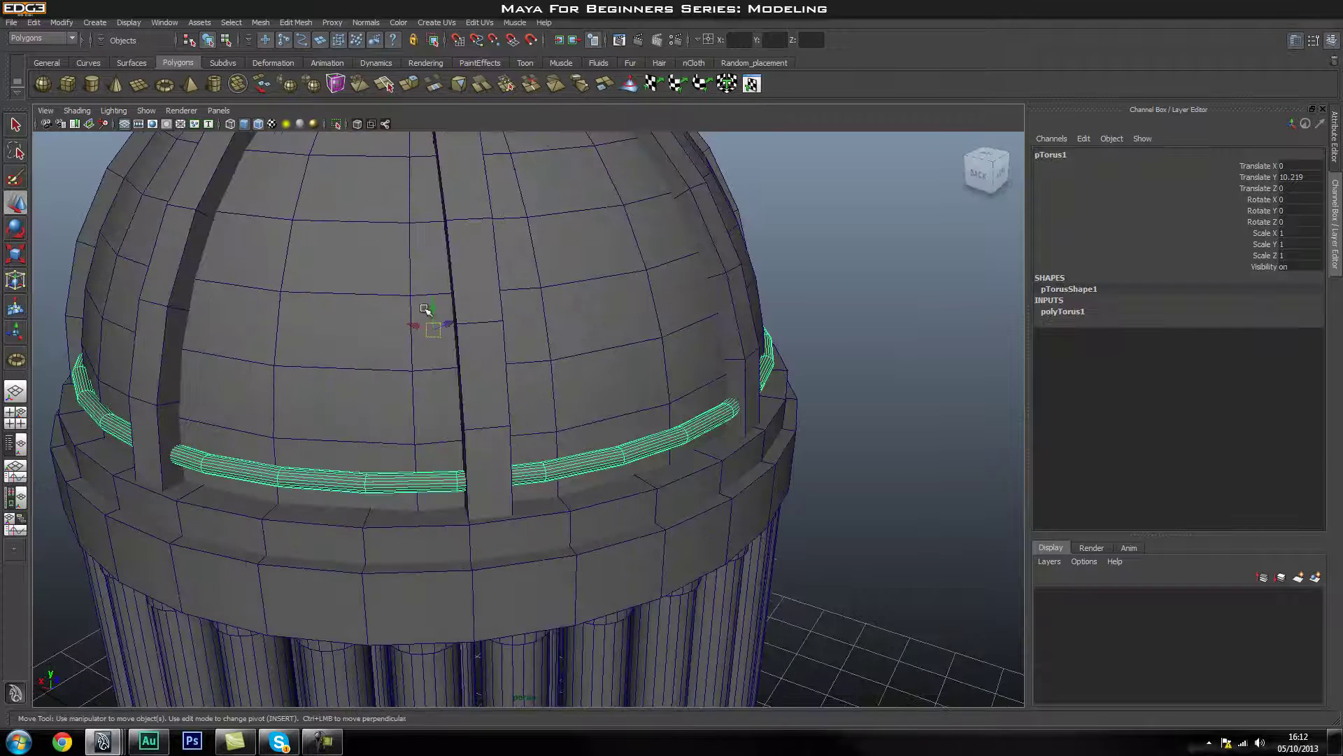
left_click_drag(432, 306, 432, 326)
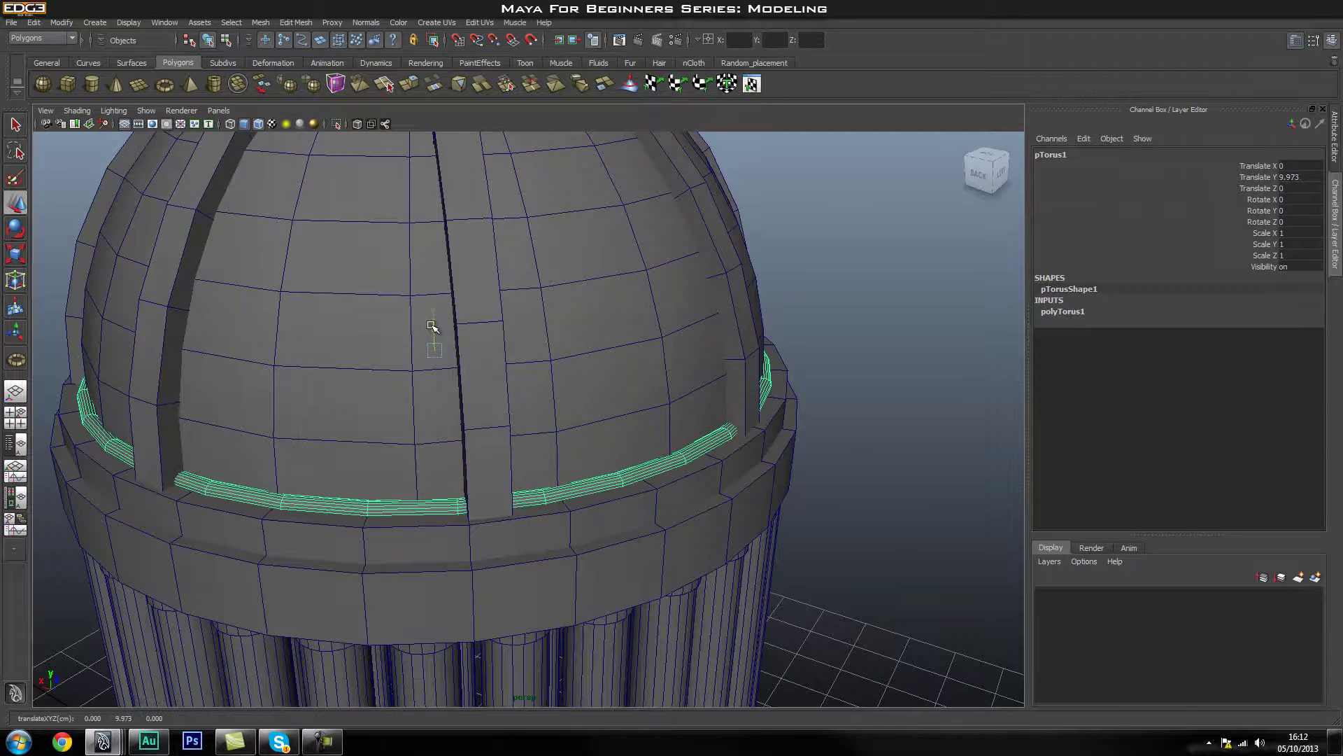
left_click(866, 425)
- Duplicate the torus ring and raise the copy up the dome to a Translate Y of about 11.103
left_click(687, 454)
middle_click_drag(693, 311, 738, 387, "alt")
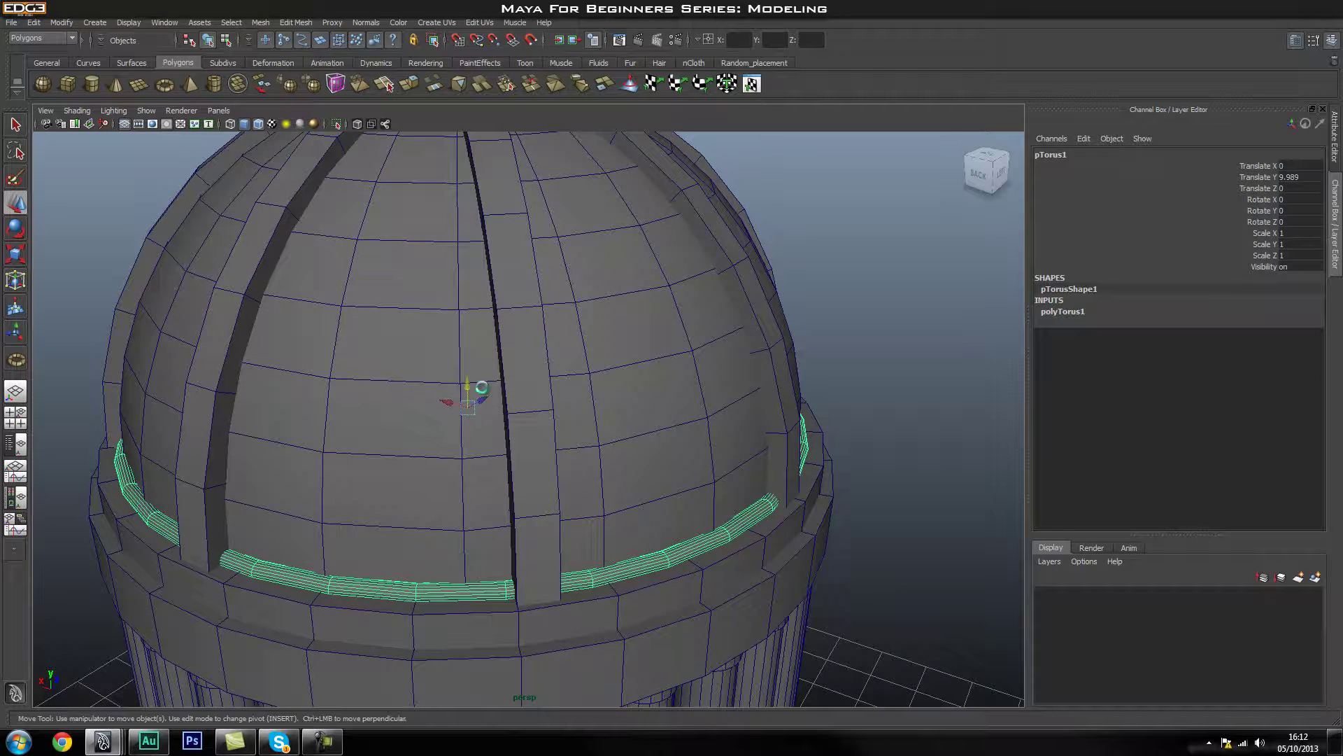
key("ctrl+d")
left_click_drag(466, 387, 463, 295)
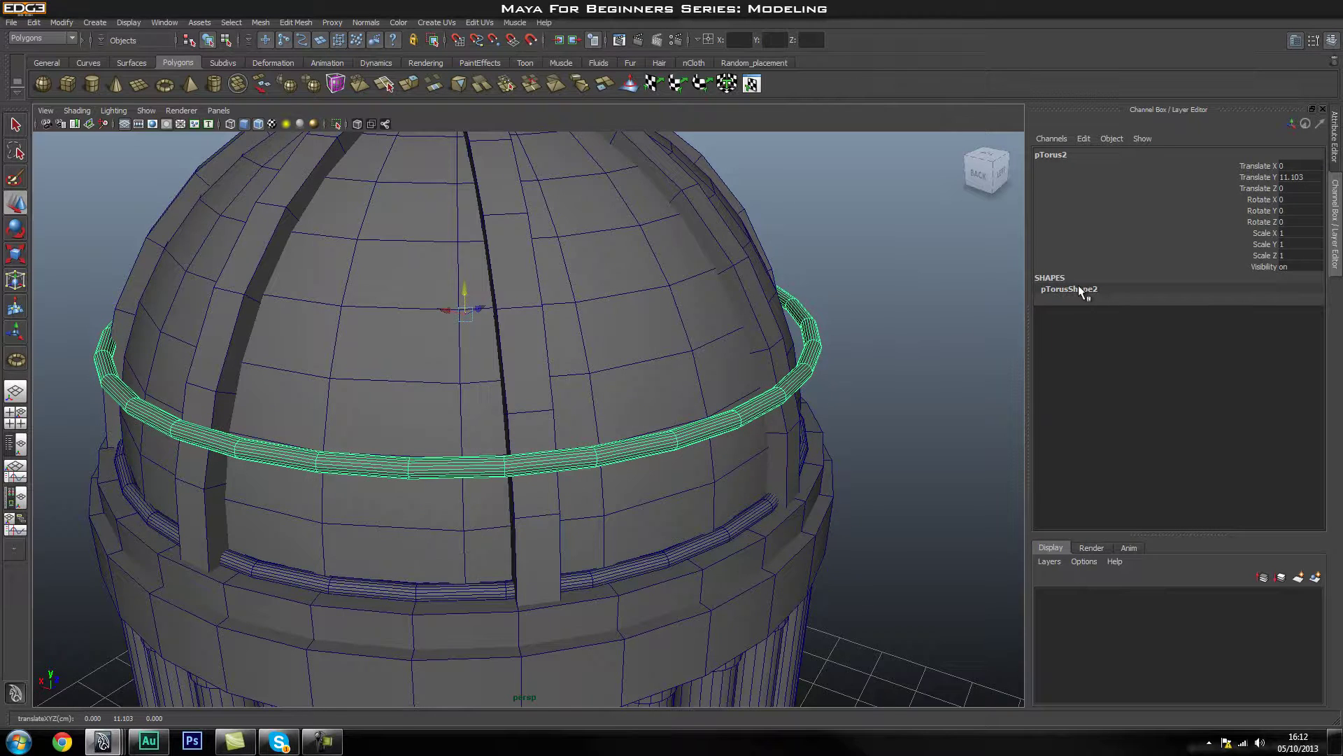
- Scale the second torus ring uniformly to about 0.955 so it fits against the dome
left_click_drag(902, 350, 733, 370, "alt")
right_click_drag(732, 370, 734, 393, "alt")
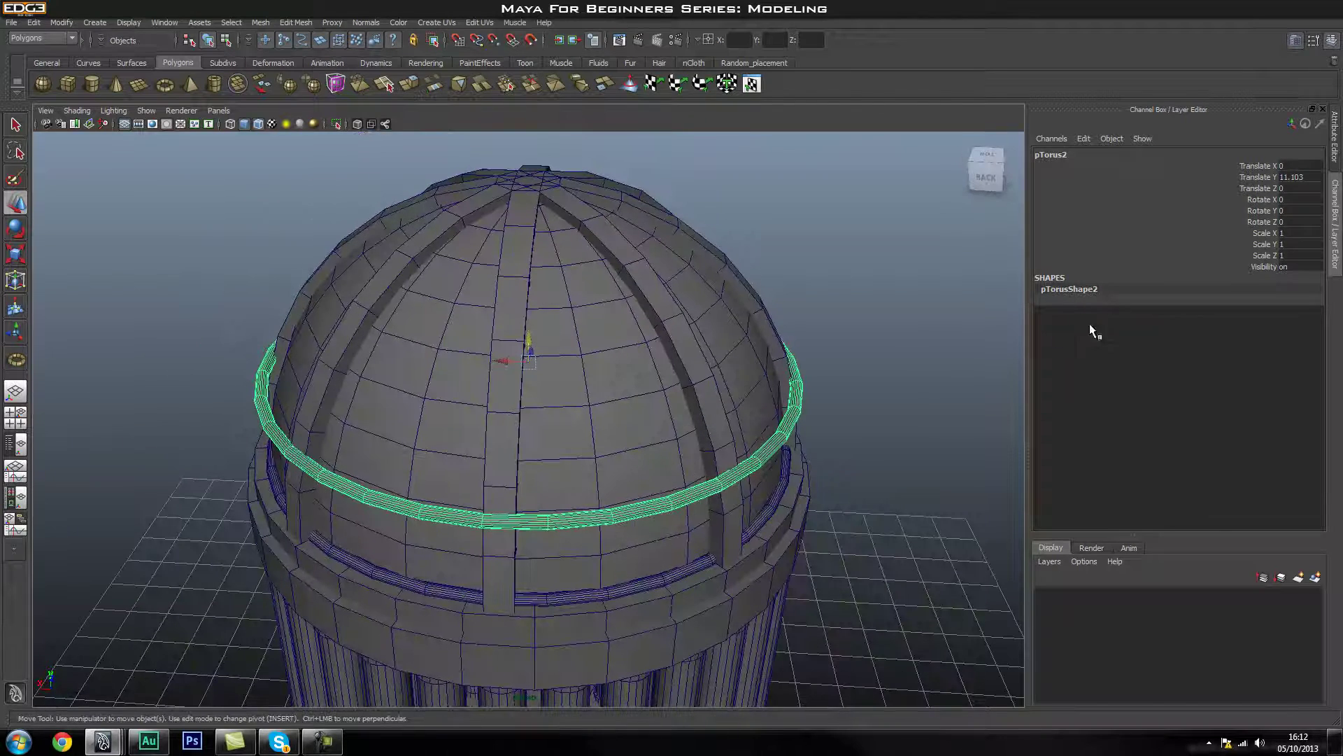
right_click_drag(486, 381, 552, 348, "alt")
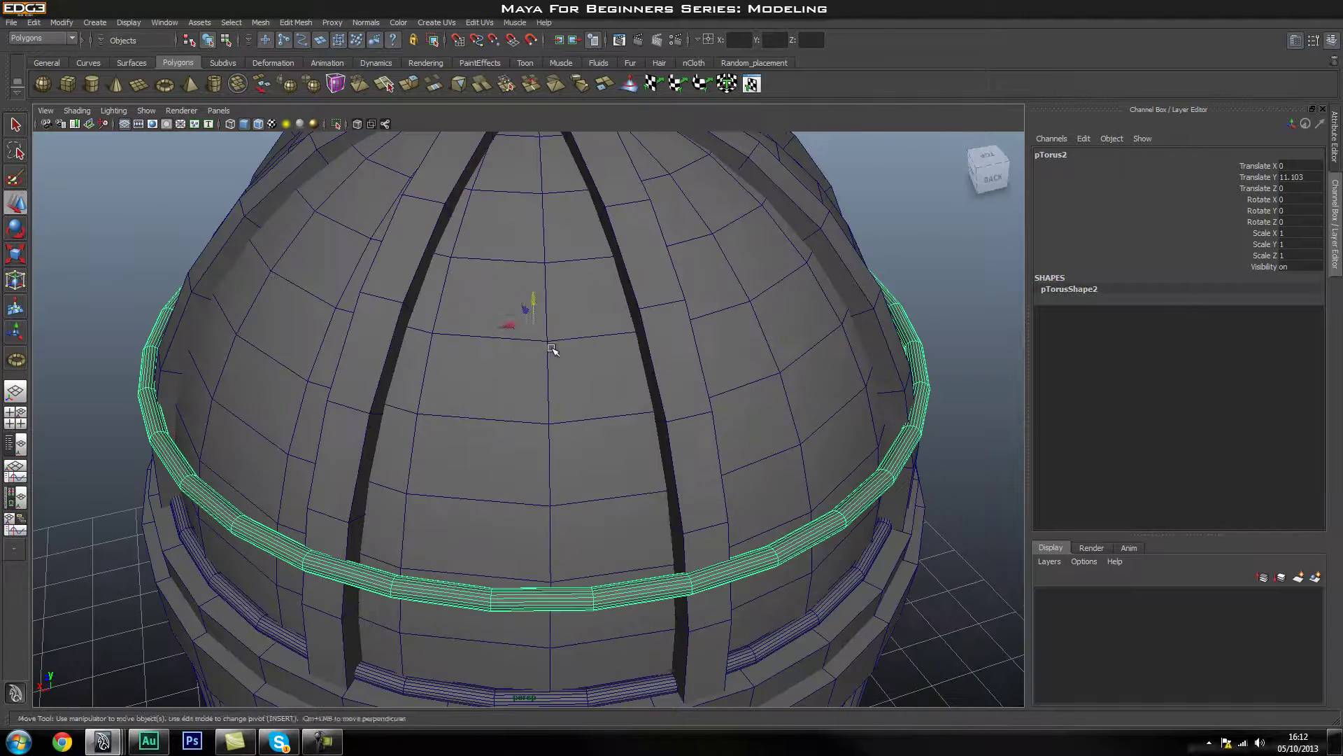
key("r")
left_click_drag(532, 322, 510, 339)
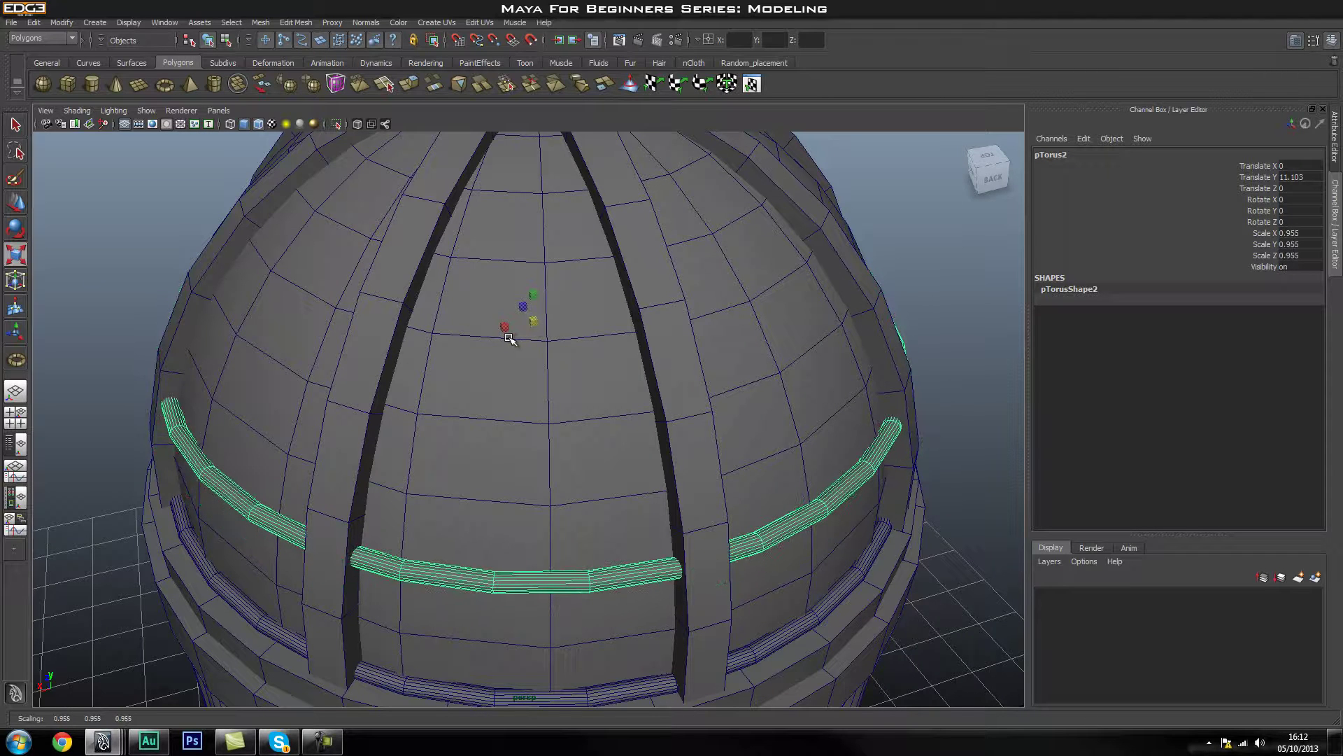
- Duplicate the fitted ring, raise the copy to a Translate Y of about 12.392, and scale it uniformly to about 0.759
key("ctrl+d")
key("w")
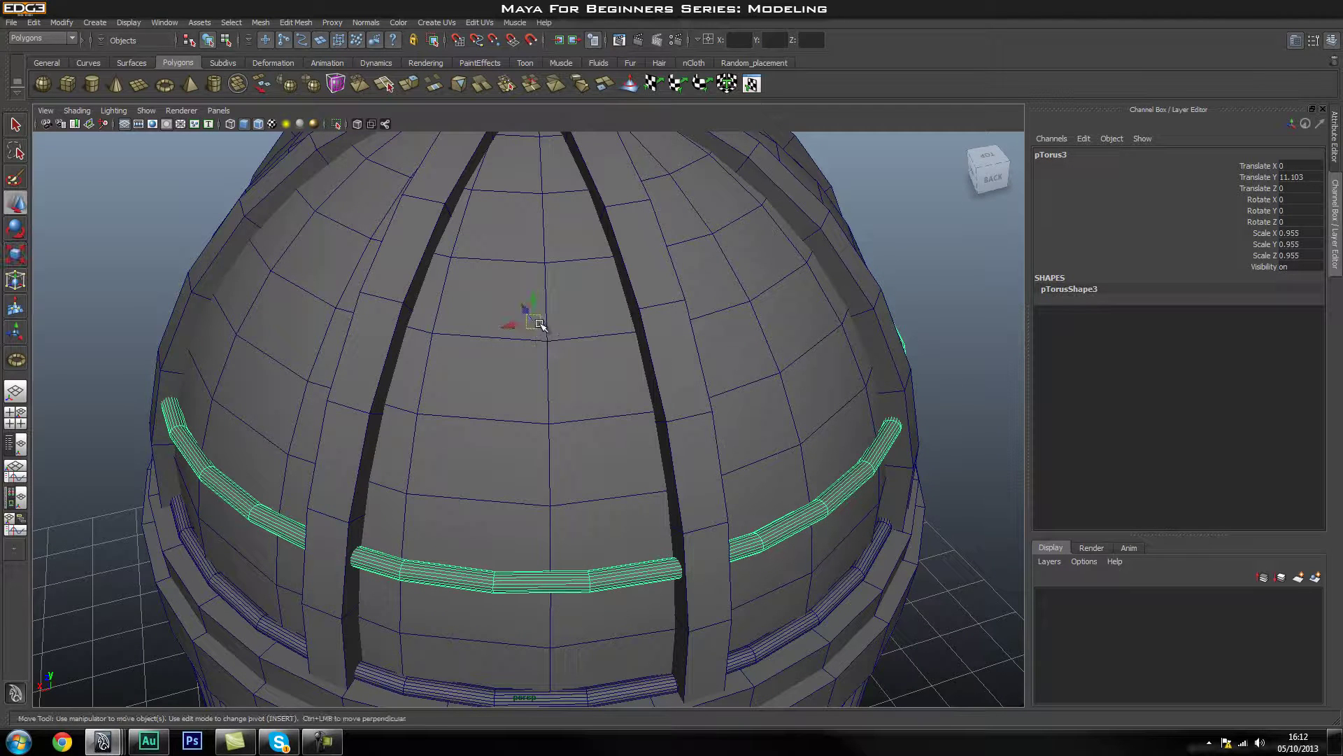
left_click_drag(532, 308, 421, 255)
key("r")
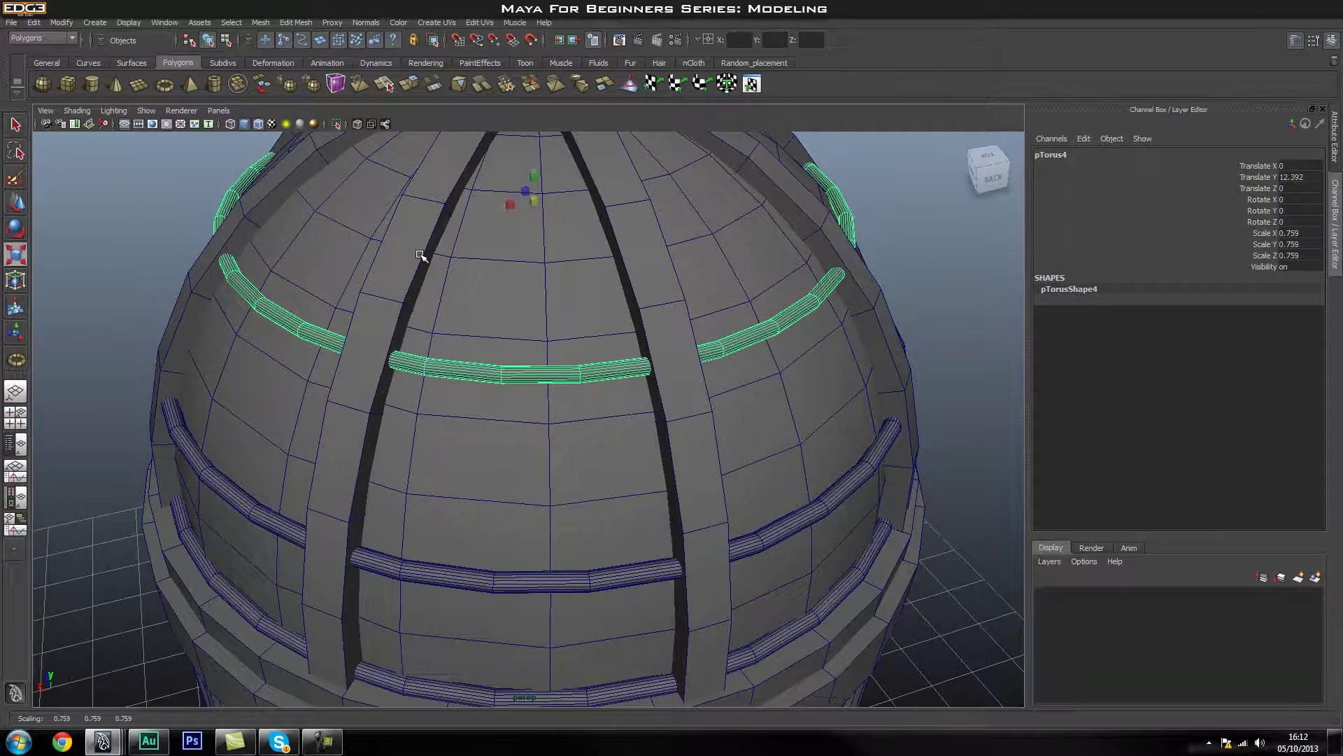
left_click(915, 277)
- Examine the dome's torus rings, its curved vertical bands and the ledge below them from several sides
right_click_drag(1008, 299, 789, 329, "alt")
left_click_drag(788, 329, 684, 312, "alt")
right_click_drag(683, 312, 611, 378, "alt")
middle_click_drag(611, 378, 647, 277, "alt")
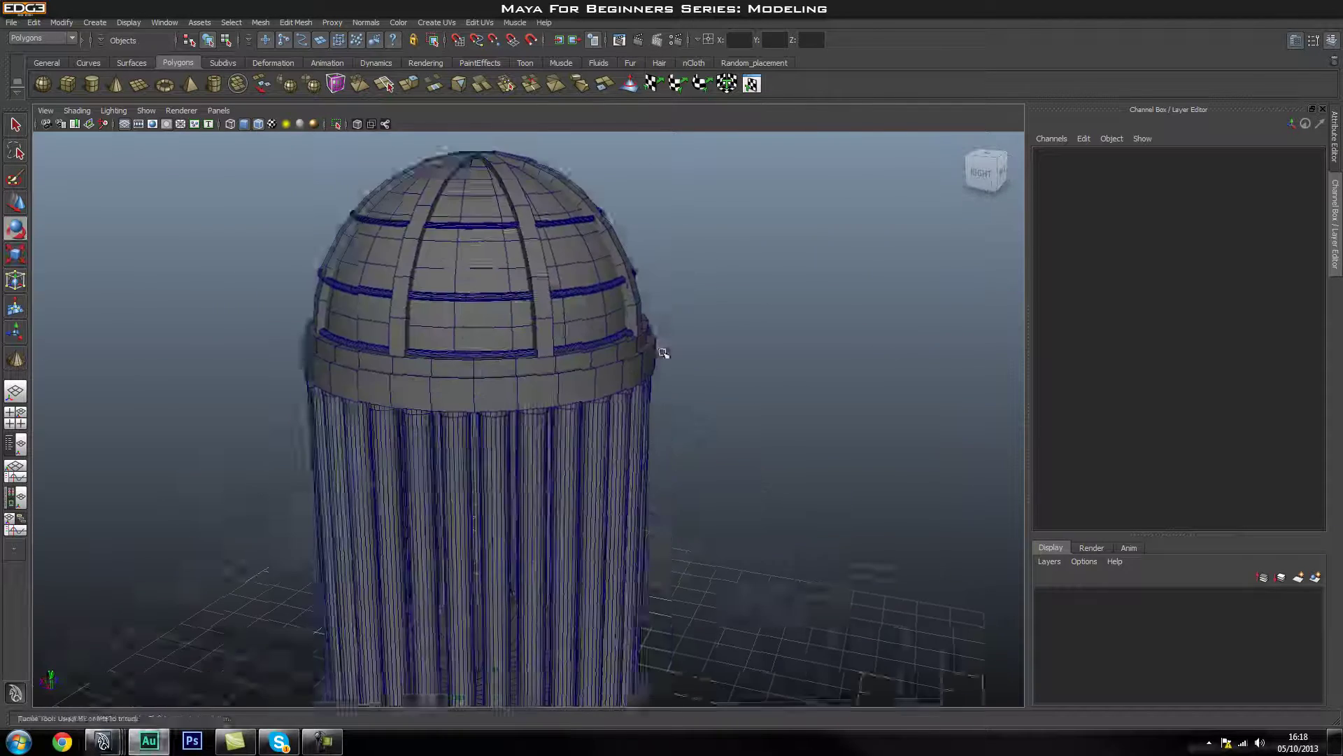
left_click_drag(662, 354, 731, 366, "alt")
middle_click_drag(732, 366, 773, 436, "alt")
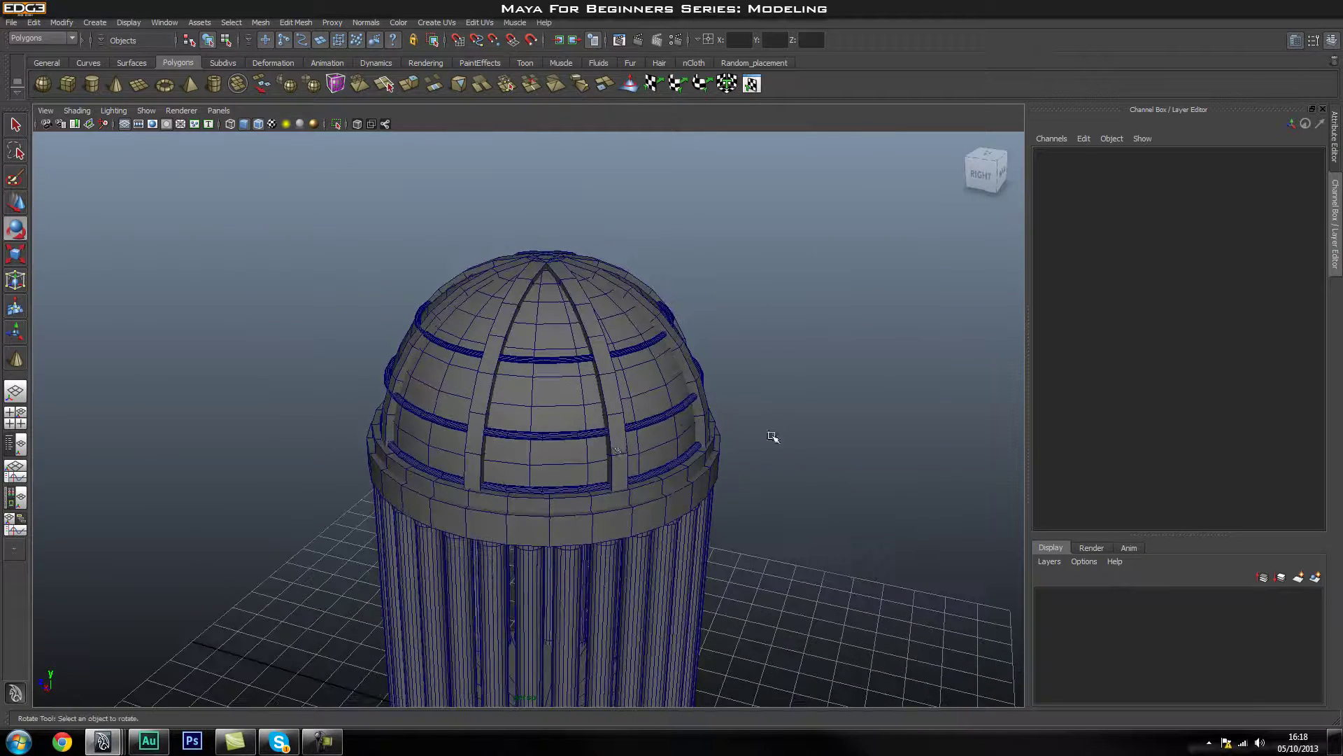
left_click(543, 361)
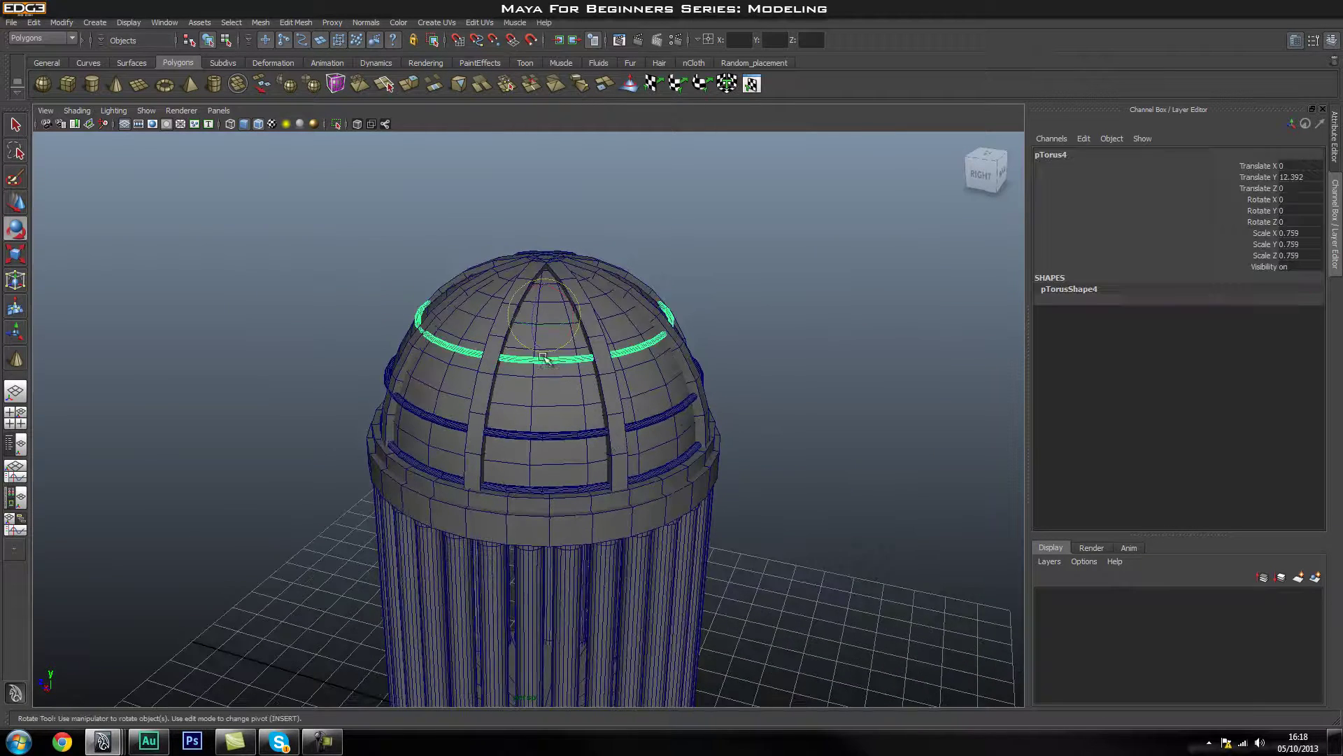
left_click(551, 434)
left_click(551, 488)
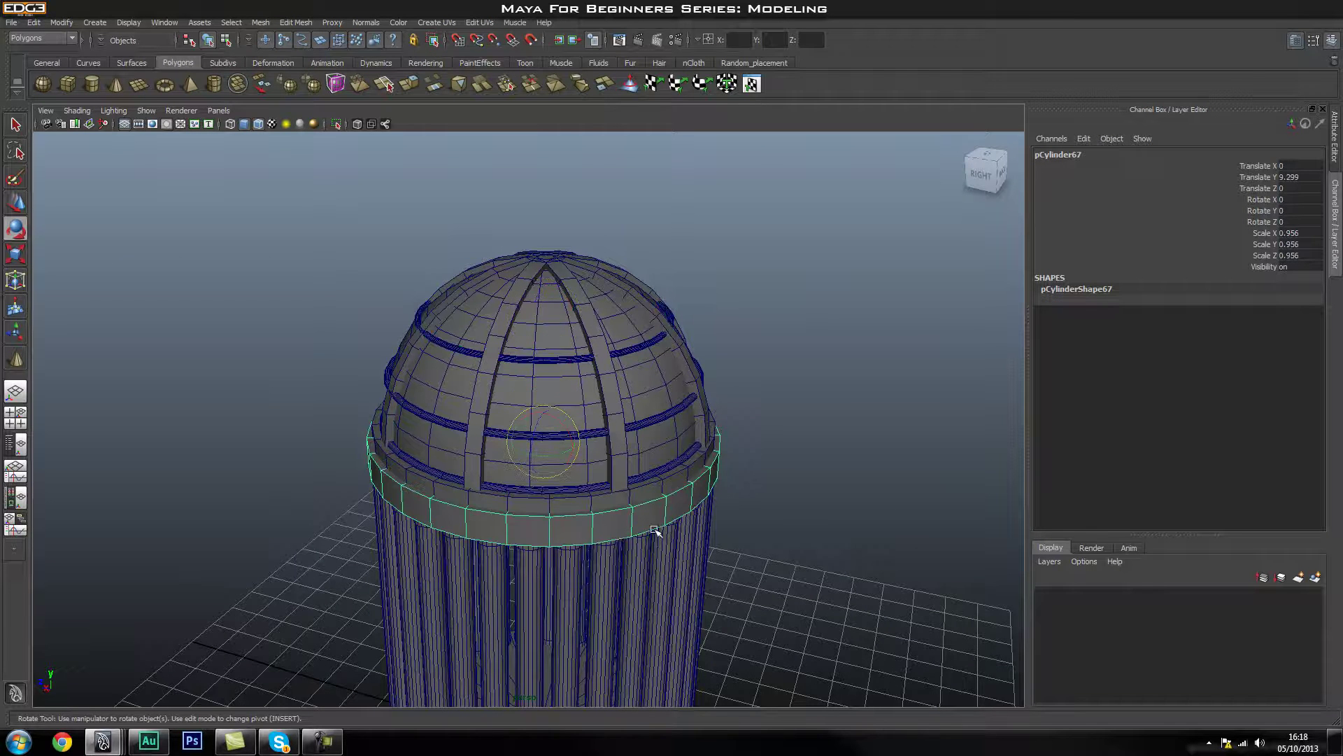
left_click(481, 438)
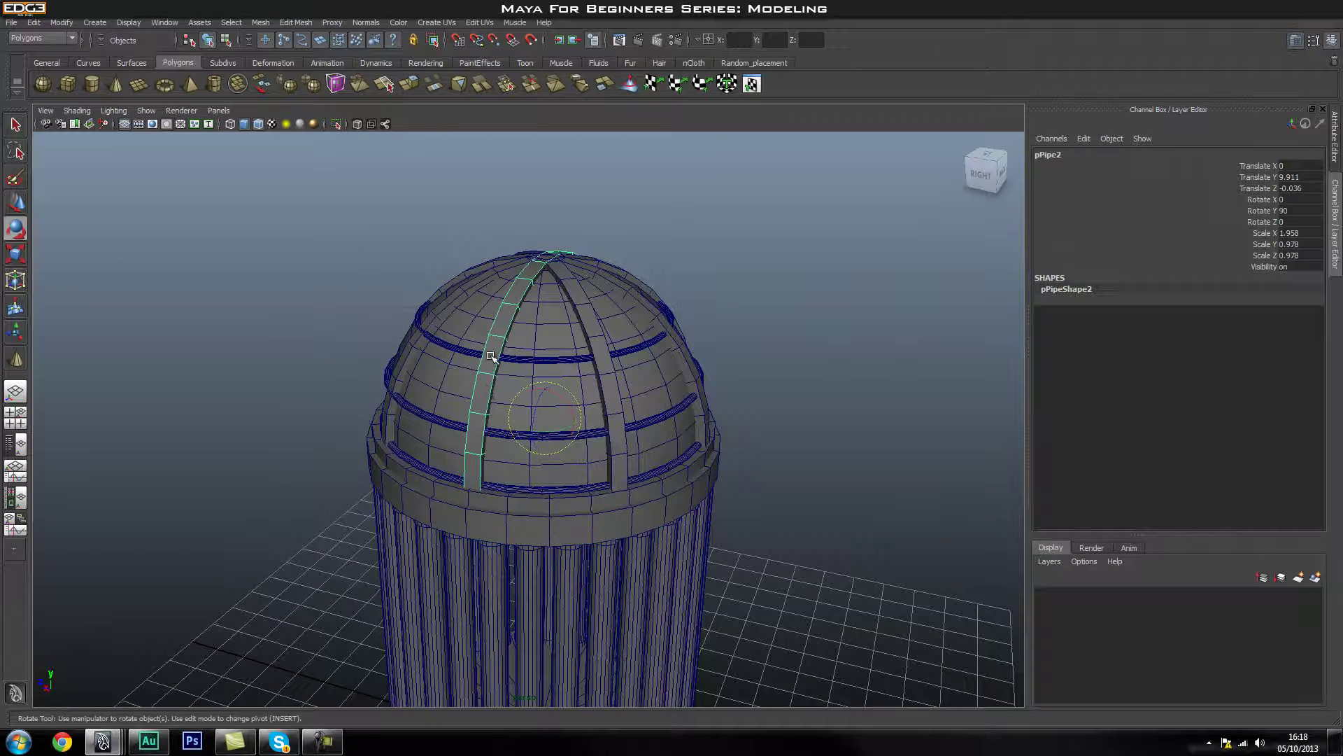
left_click(820, 397)
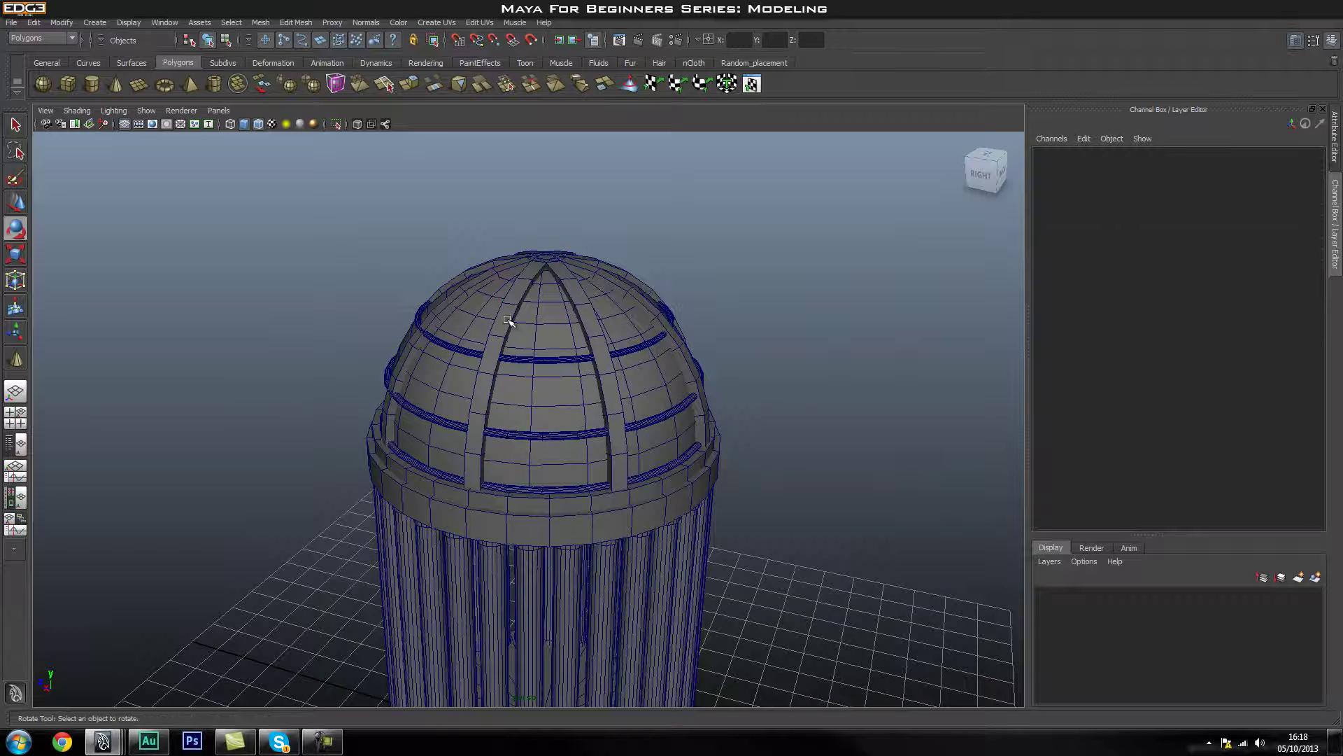
left_click_drag(758, 431, 576, 474, "alt")
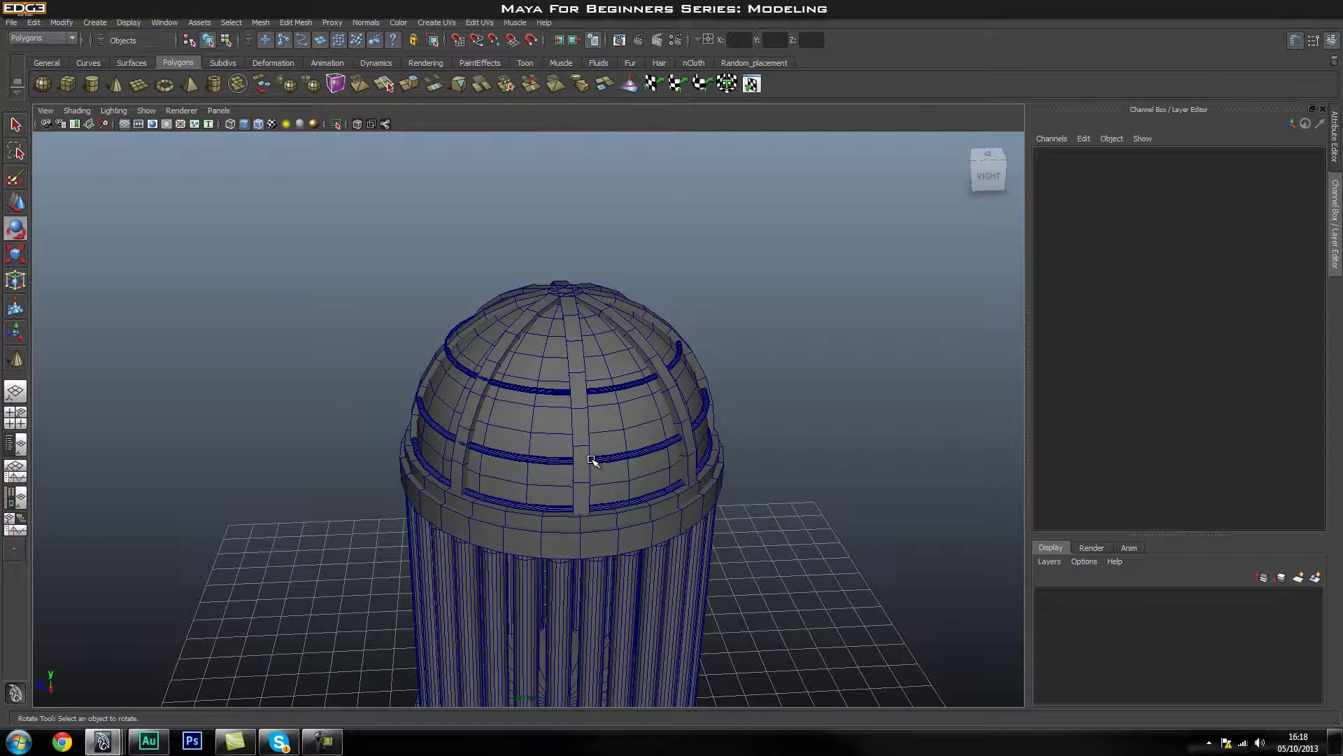
left_click(558, 533)
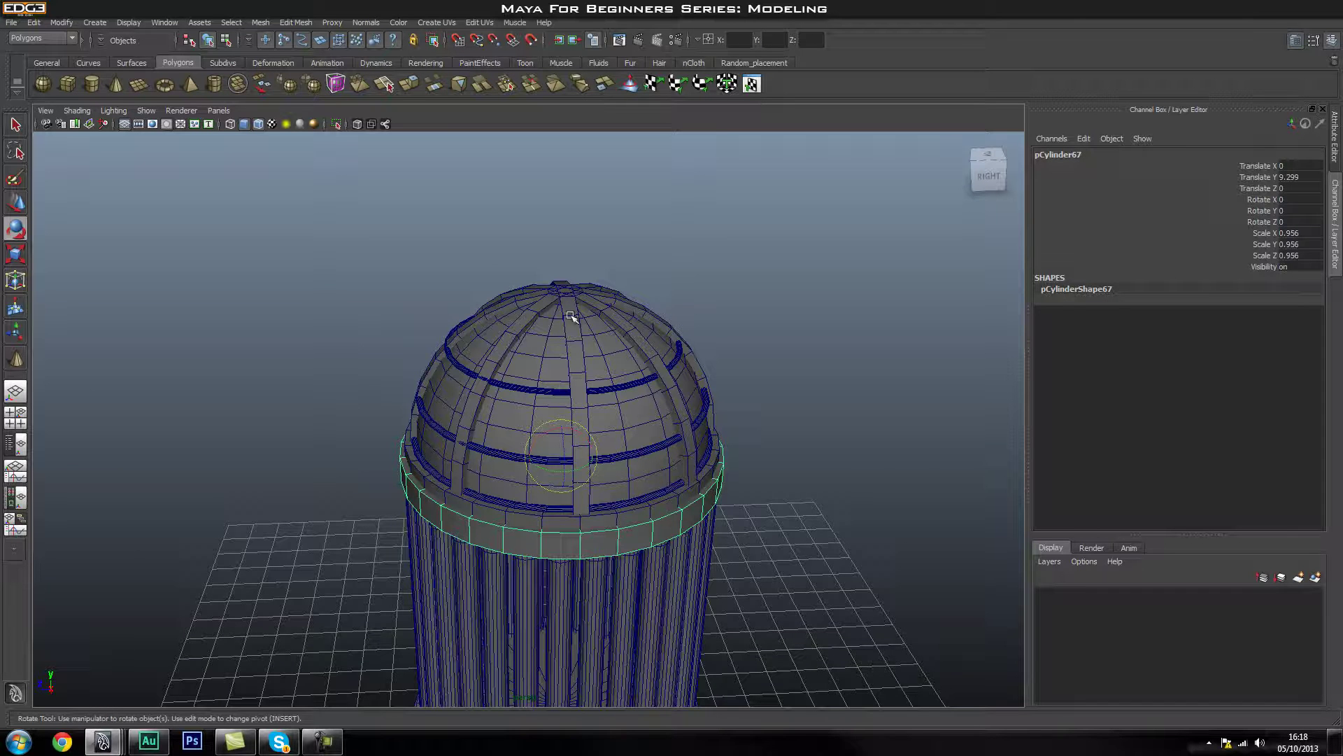
left_click(719, 518)
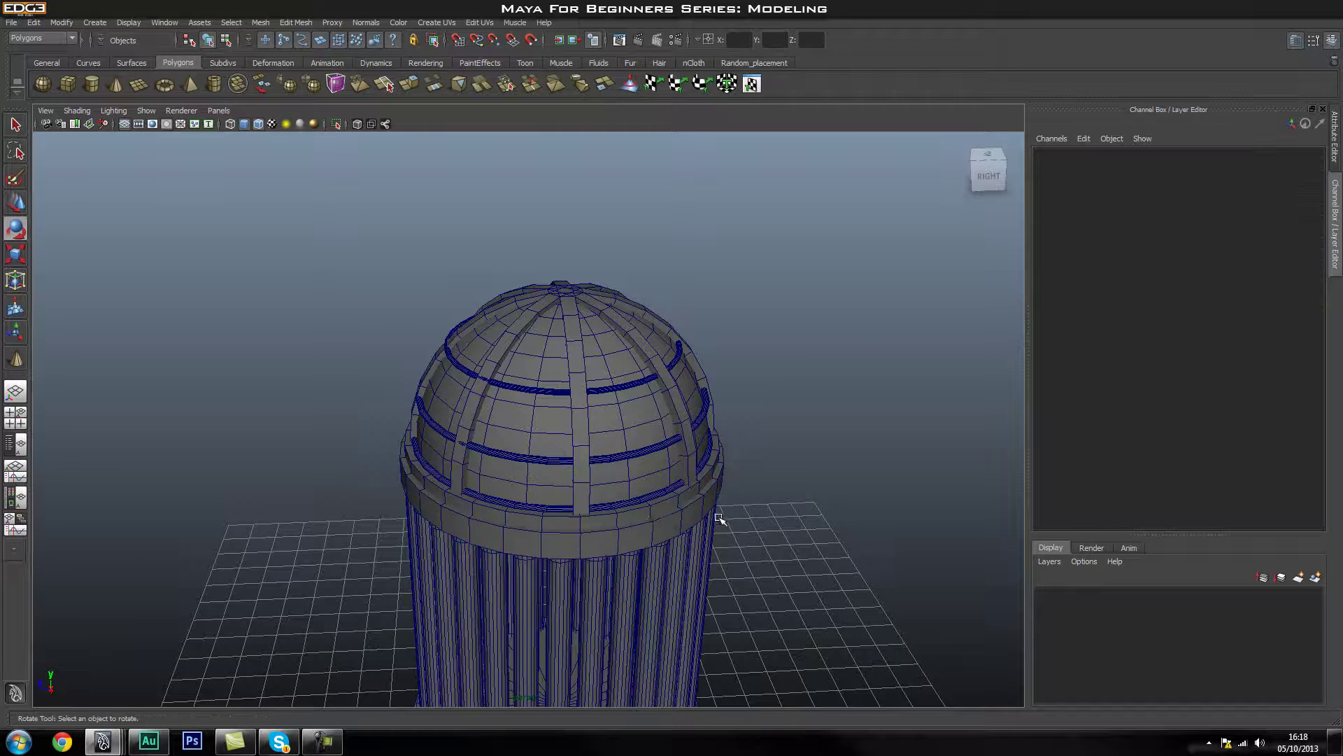
left_click(658, 528)
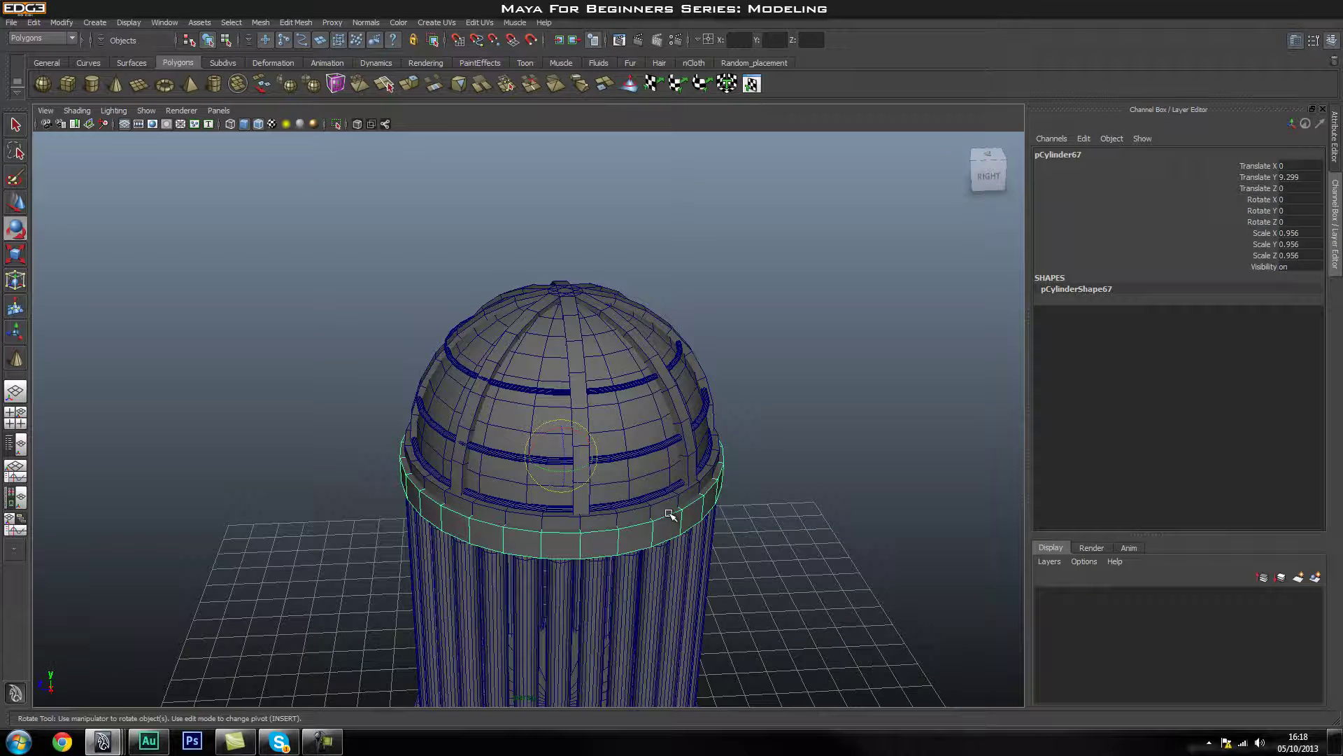
left_click(777, 514)
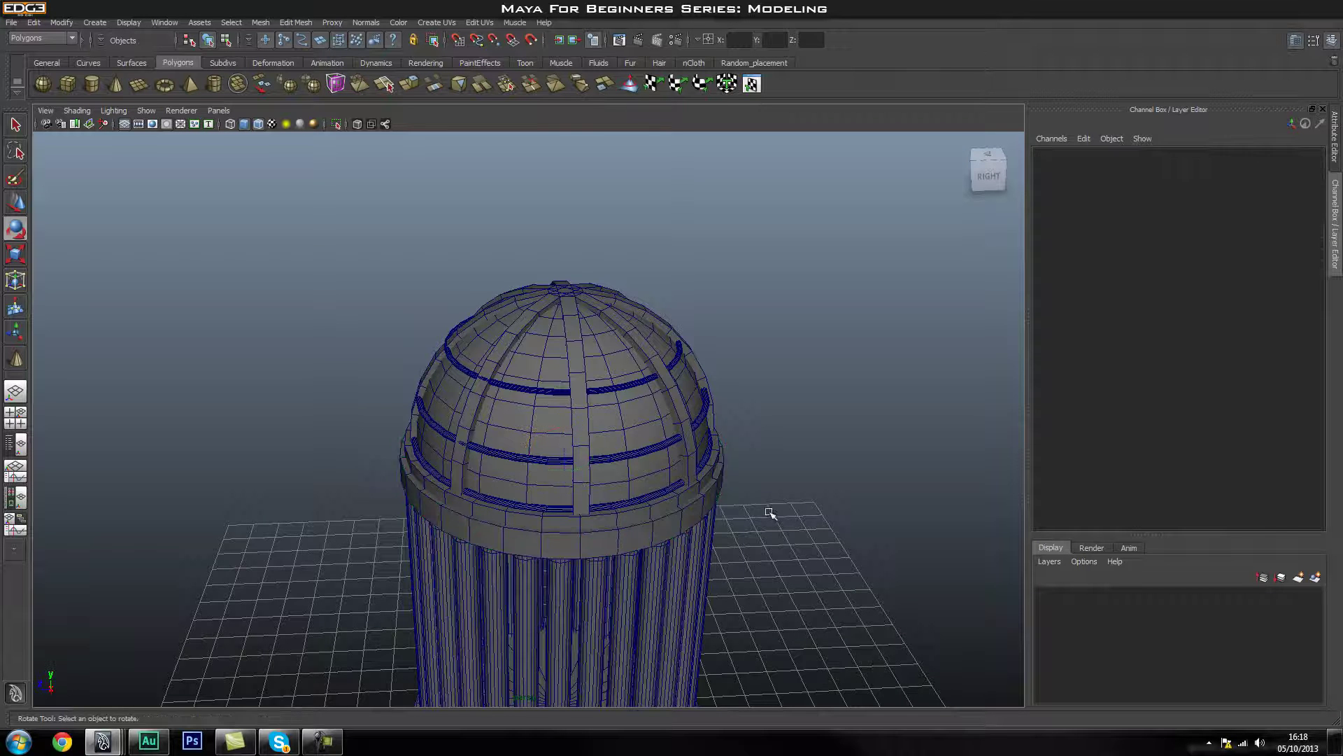
mouse_move(507, 501)
right_mouse_down("alt")
mouse_move(627, 495)
mouse_move(602, 473)
mouse_move(492, 502)
right_mouse_up("alt")
mouse_move(492, 502)
left_mouse_down("alt")
mouse_move(533, 486)
mouse_move(590, 489)
mouse_move(515, 510)
left_mouse_up("alt")
- Isolate the ledge cylinder beneath the dome and make it a live surface
left_click(517, 496)
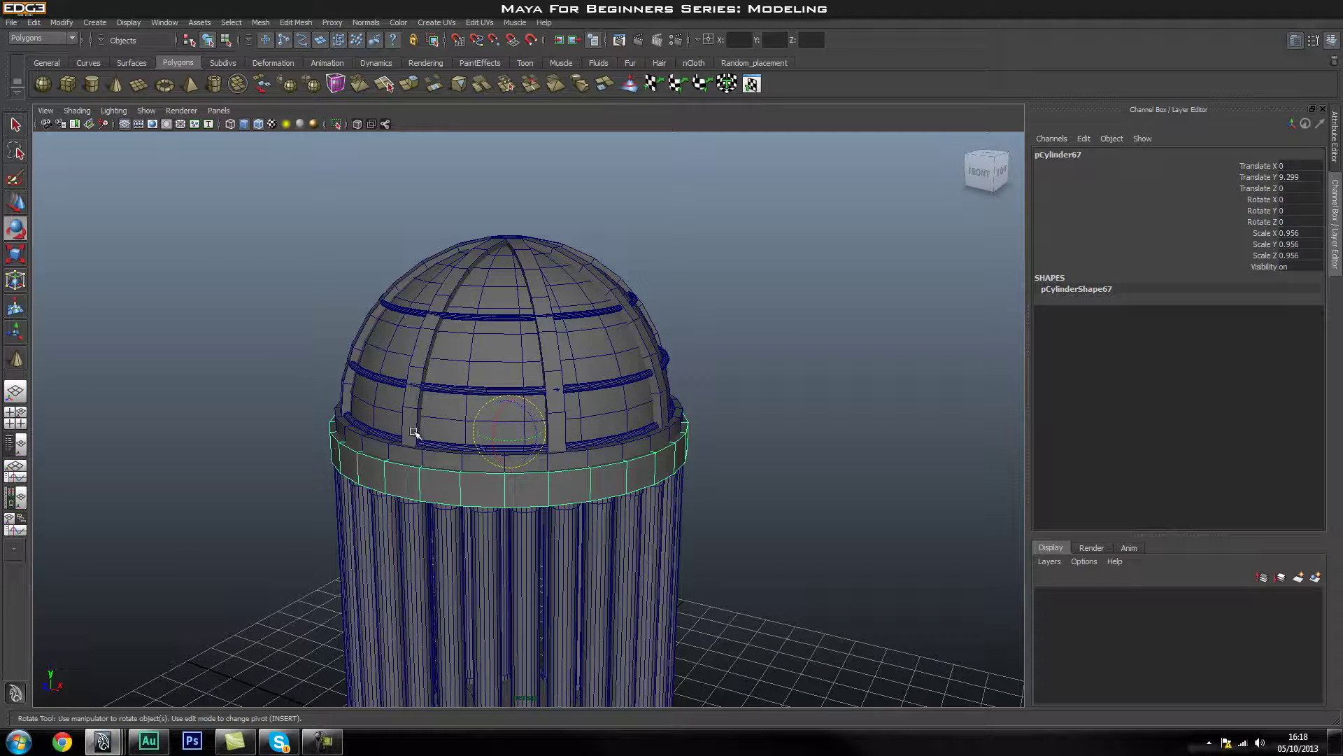
left_click(336, 124)
left_click(707, 379)
left_click(528, 425)
key("space")
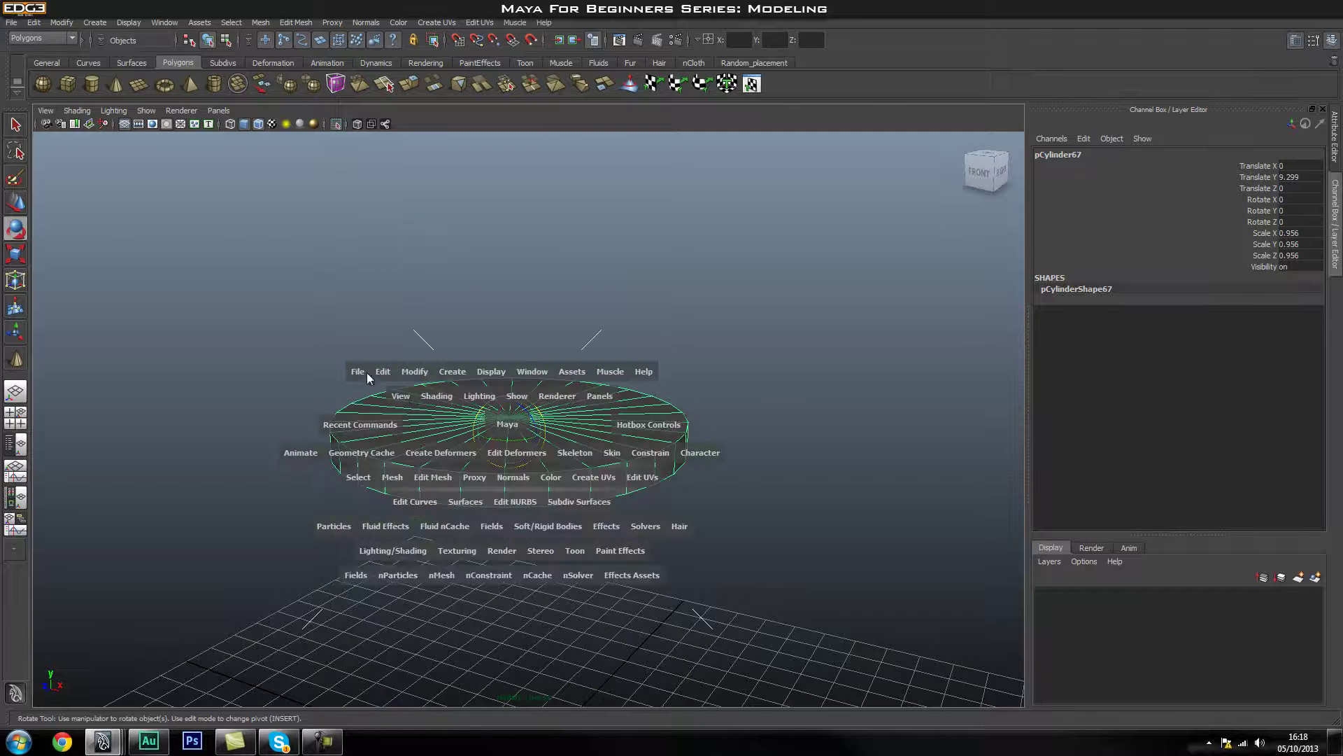
left_click(416, 372)
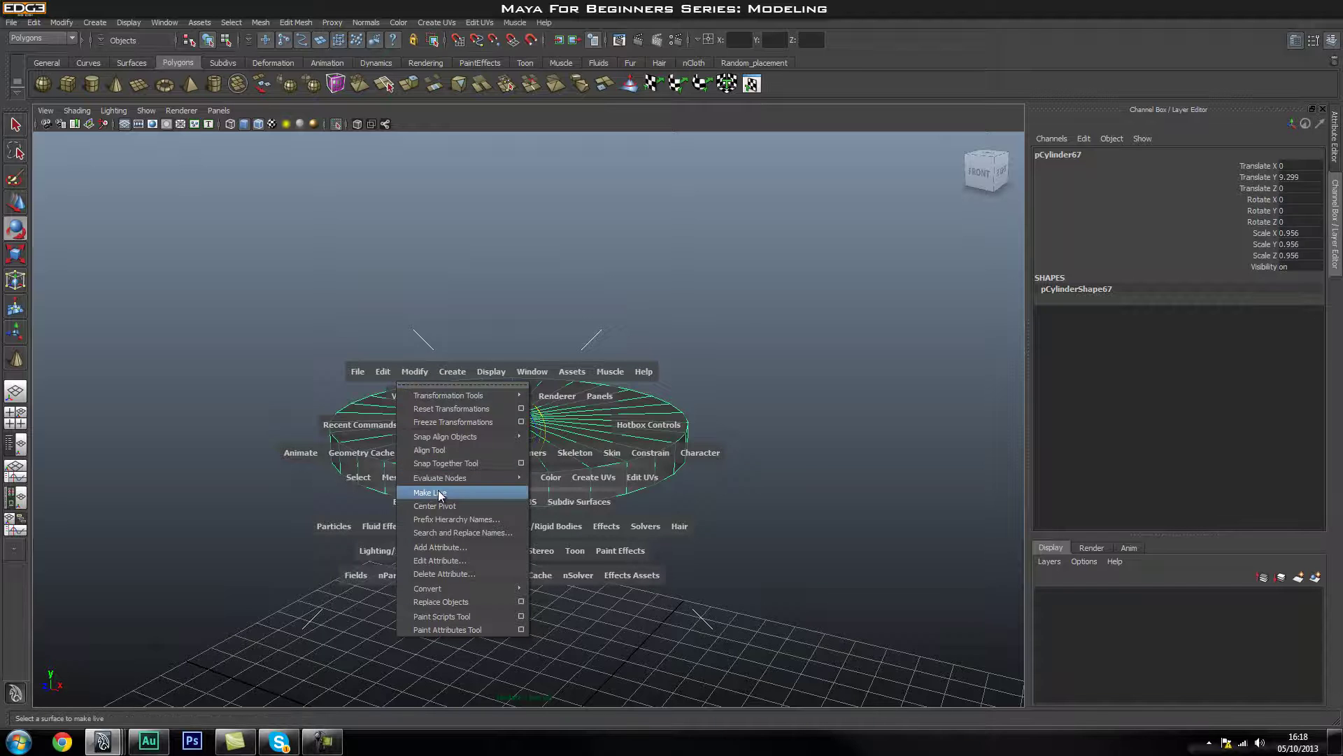
left_click(429, 493)
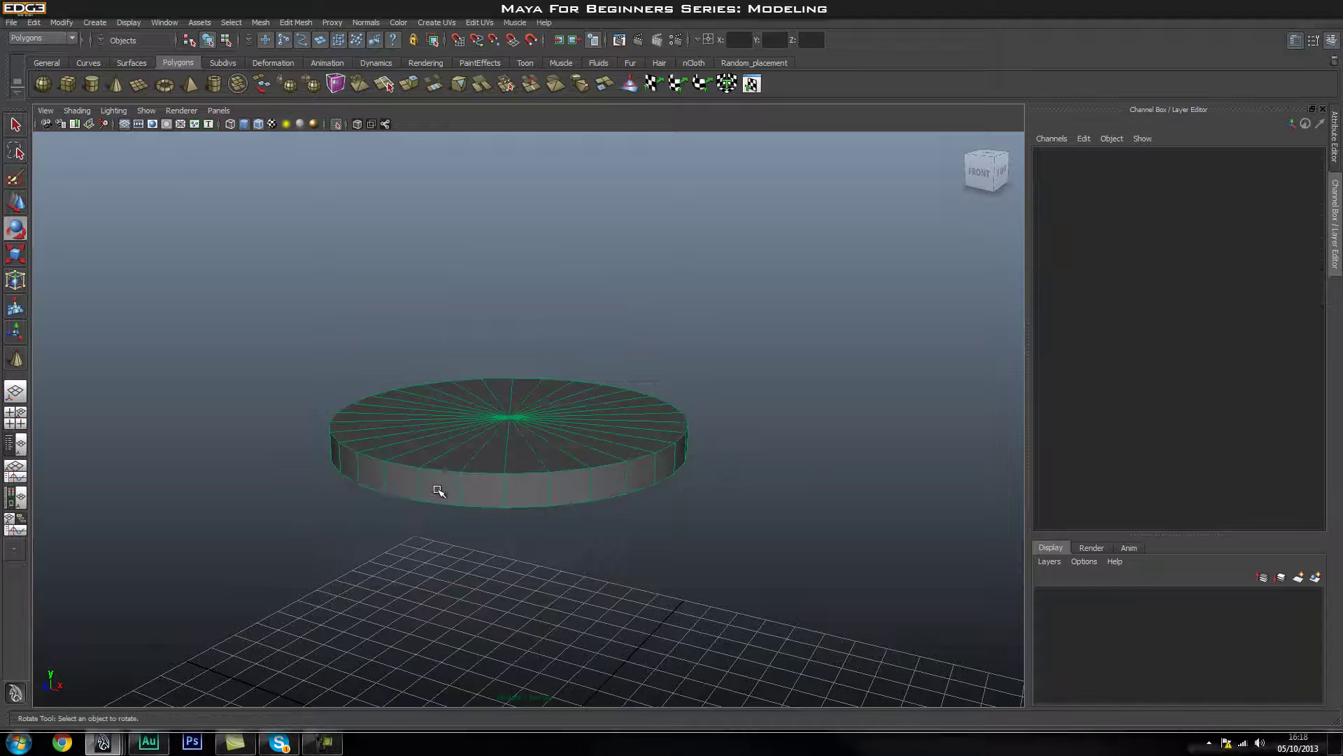
left_click(61, 24)
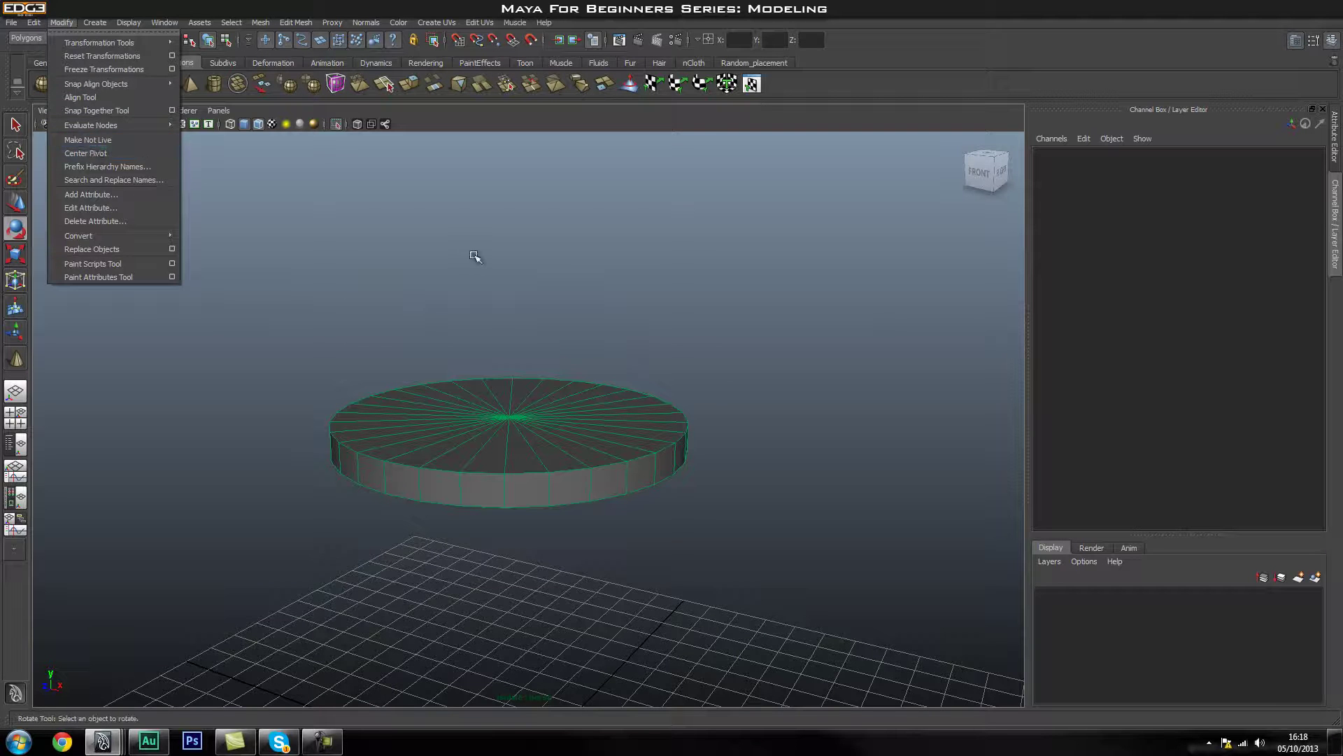
left_click(501, 246)
- In the front view, draw a small flat polygon cylinder at the centre of the live ledge's front face
key("space")
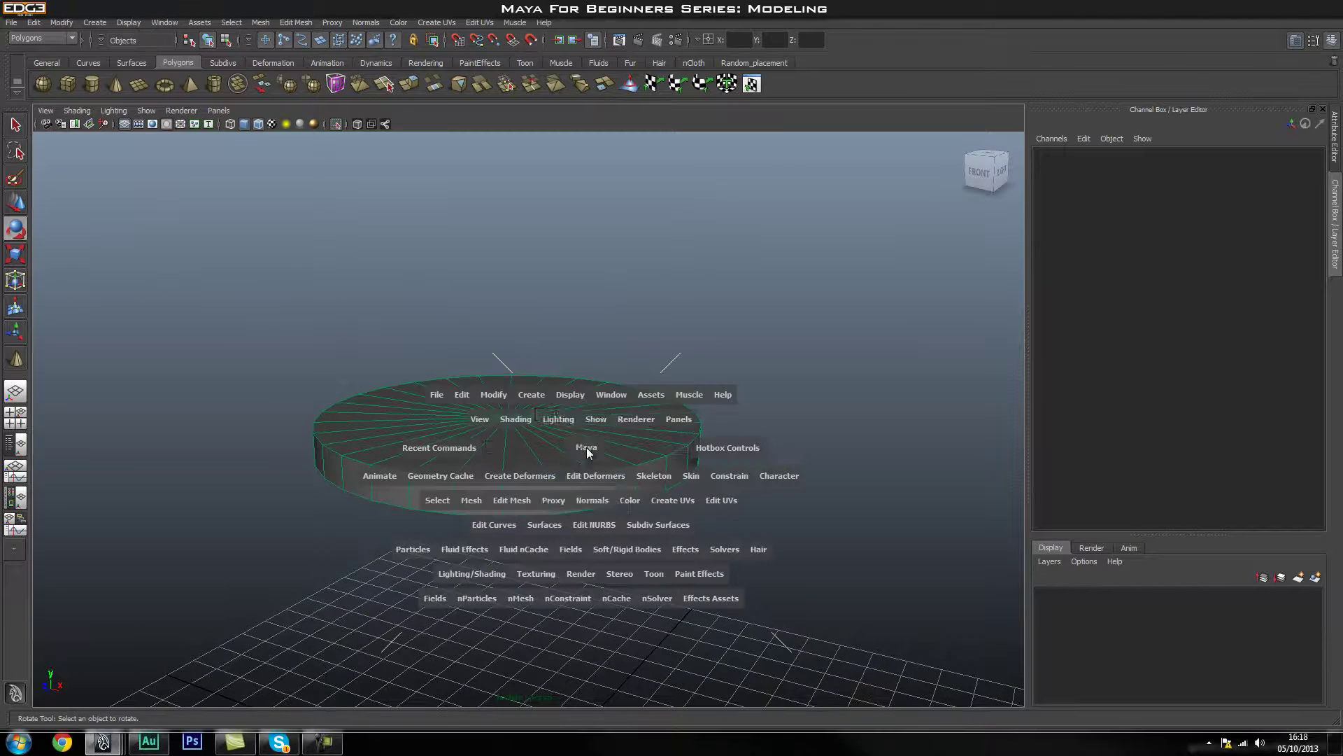
left_click_drag(588, 450, 463, 474)
right_click_drag(464, 474, 833, 450, "alt")
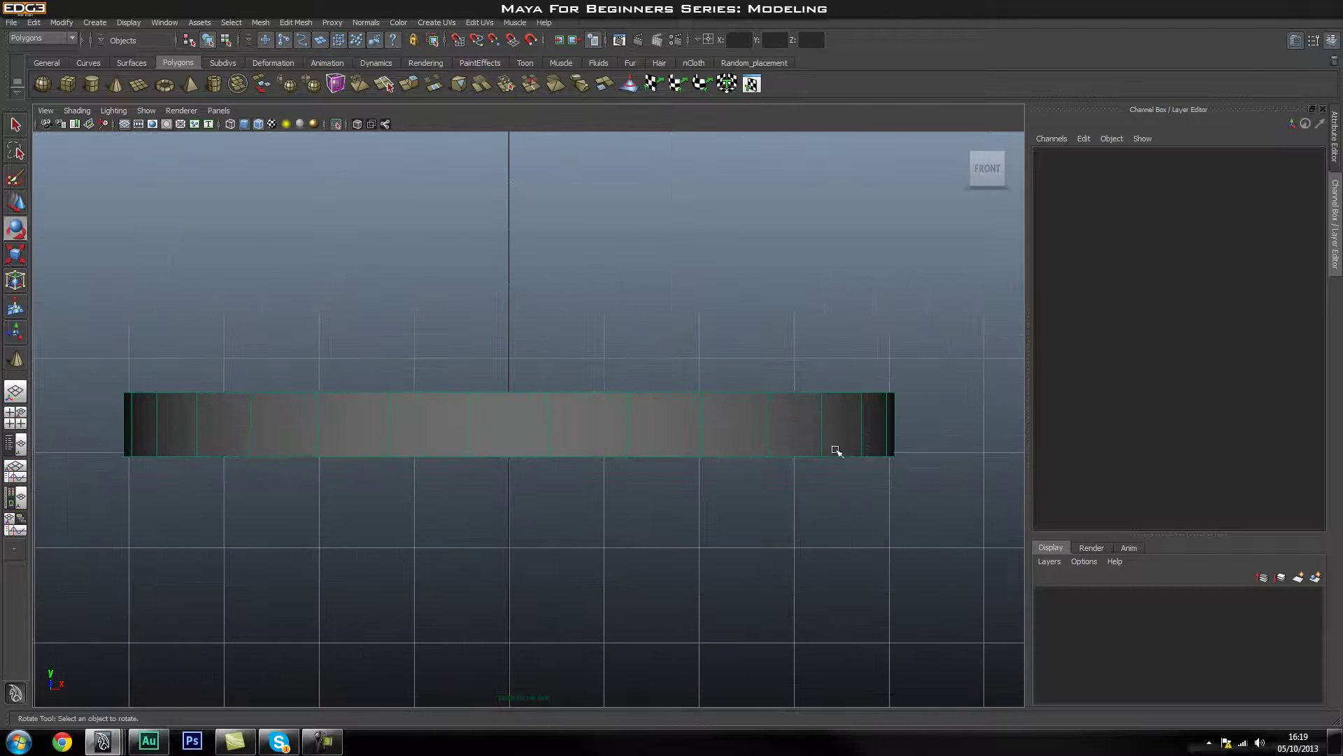
left_click(93, 82)
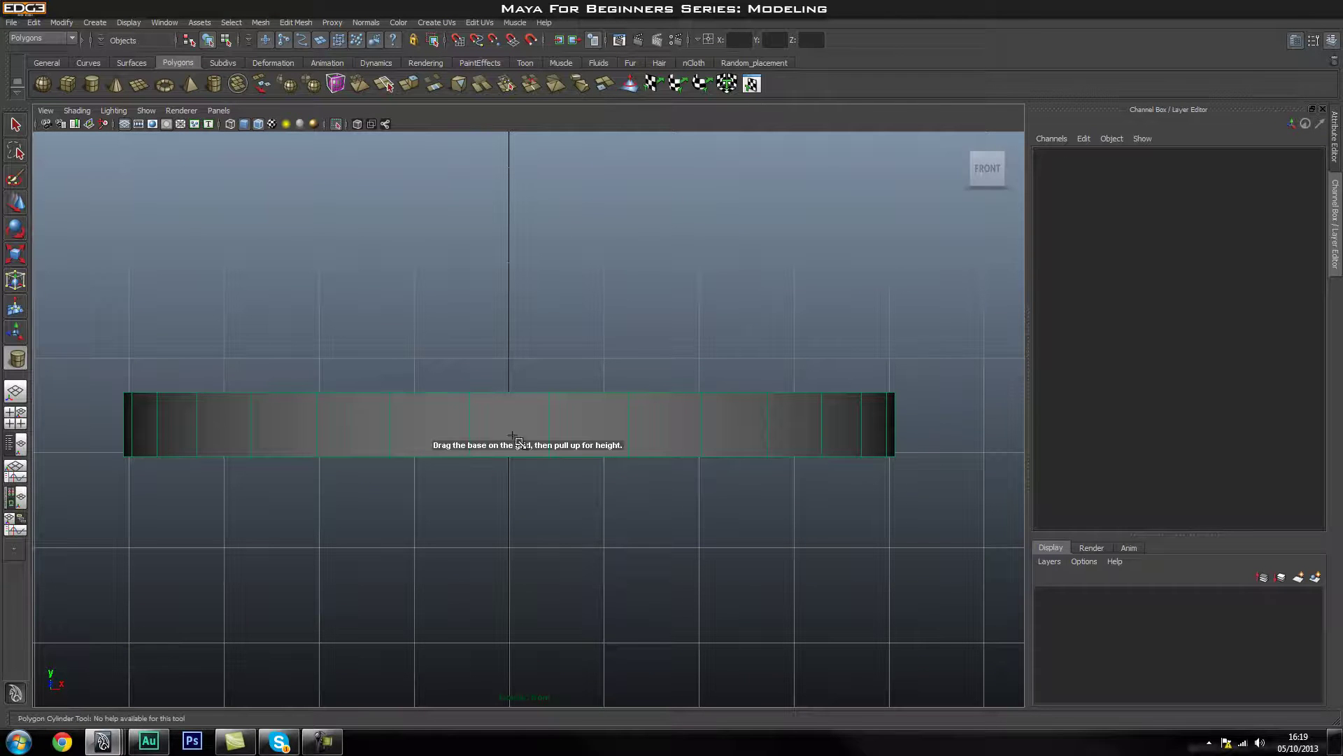
mouse_move(510, 425)
left_mouse_down()
mouse_move(515, 445)
mouse_move(518, 409)
left_mouse_up()
- Return to the perspective view, examine the new disc on the ledge, and show the whole building again
key("space")
left_click_drag(575, 517, 722, 546, "alt")
middle_click_drag(700, 545, 504, 551, "alt")
right_click_drag(504, 552, 731, 547, "alt")
left_click_drag(734, 547, 752, 515, "alt")
right_click_drag(579, 515, 657, 480, "alt")
left_click_drag(657, 480, 580, 475)
middle_click_drag(689, 489, 649, 490, "alt")
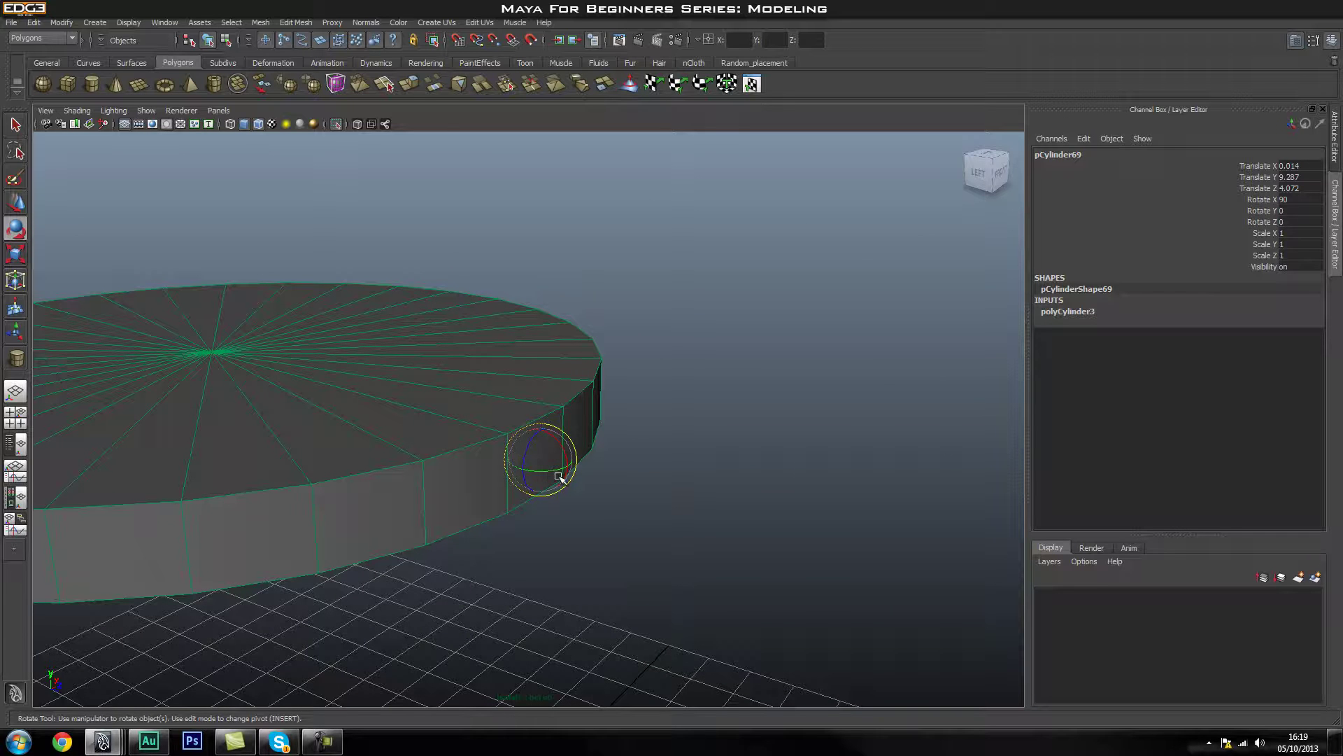
left_click(335, 125)
left_click(337, 124)
left_click(658, 433)
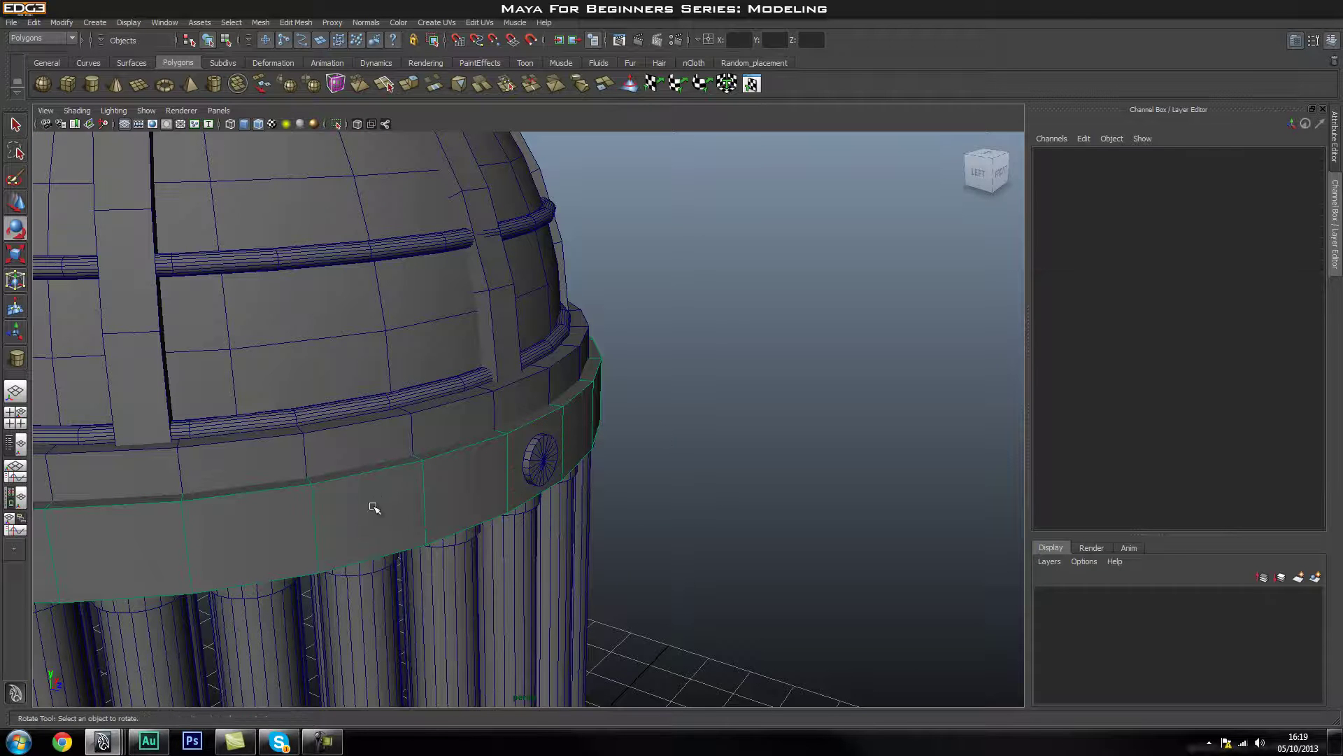
- Turn off the live surface on the ledge with Make Not Live
key("space")
left_click(281, 453)
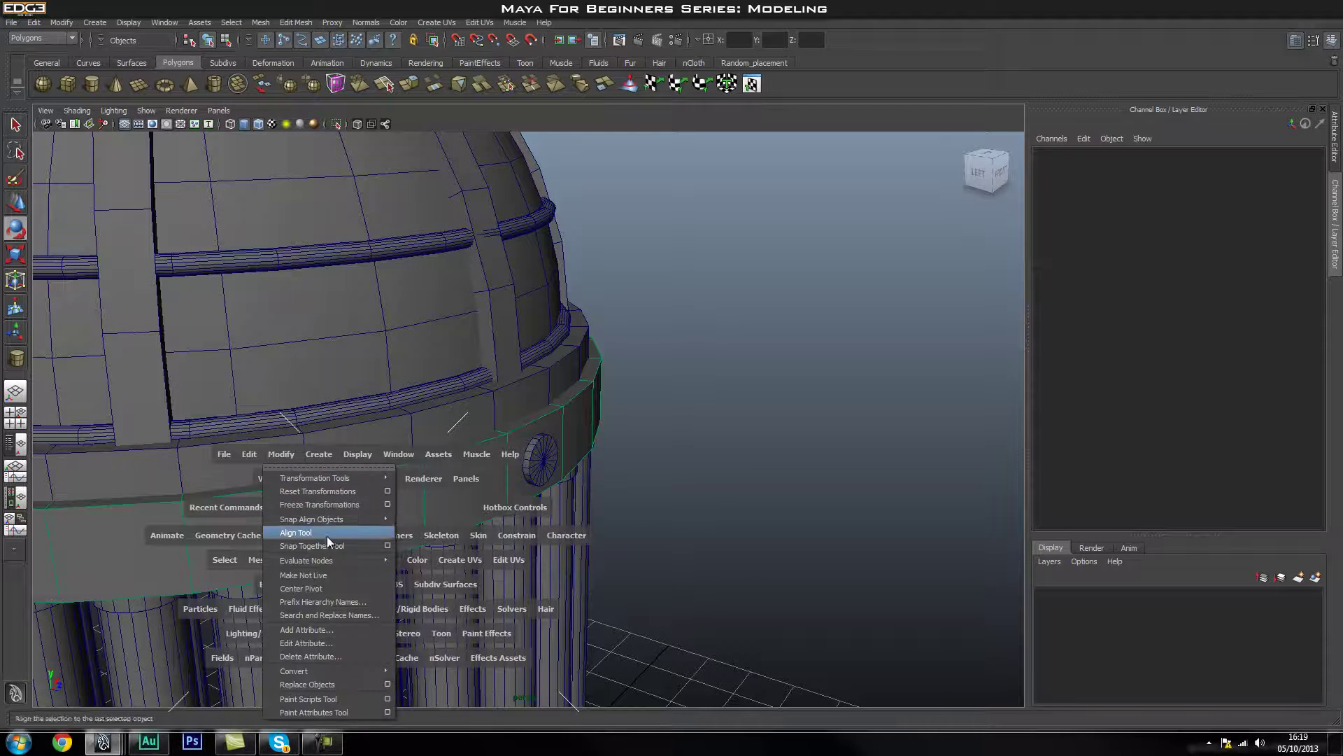
left_click(327, 572)
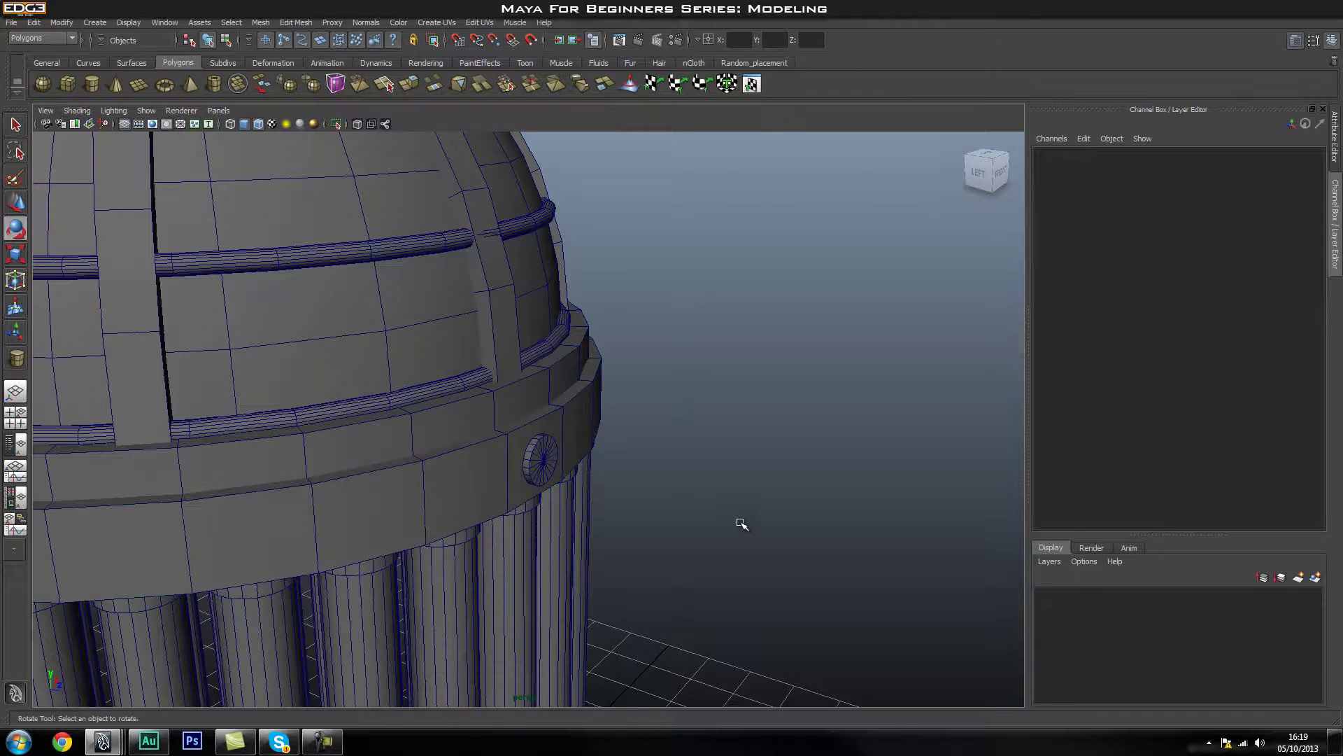
- Isolate the ledge cylinder together with the small disc attached to it
left_click(426, 491)
left_click(546, 465, "shift")
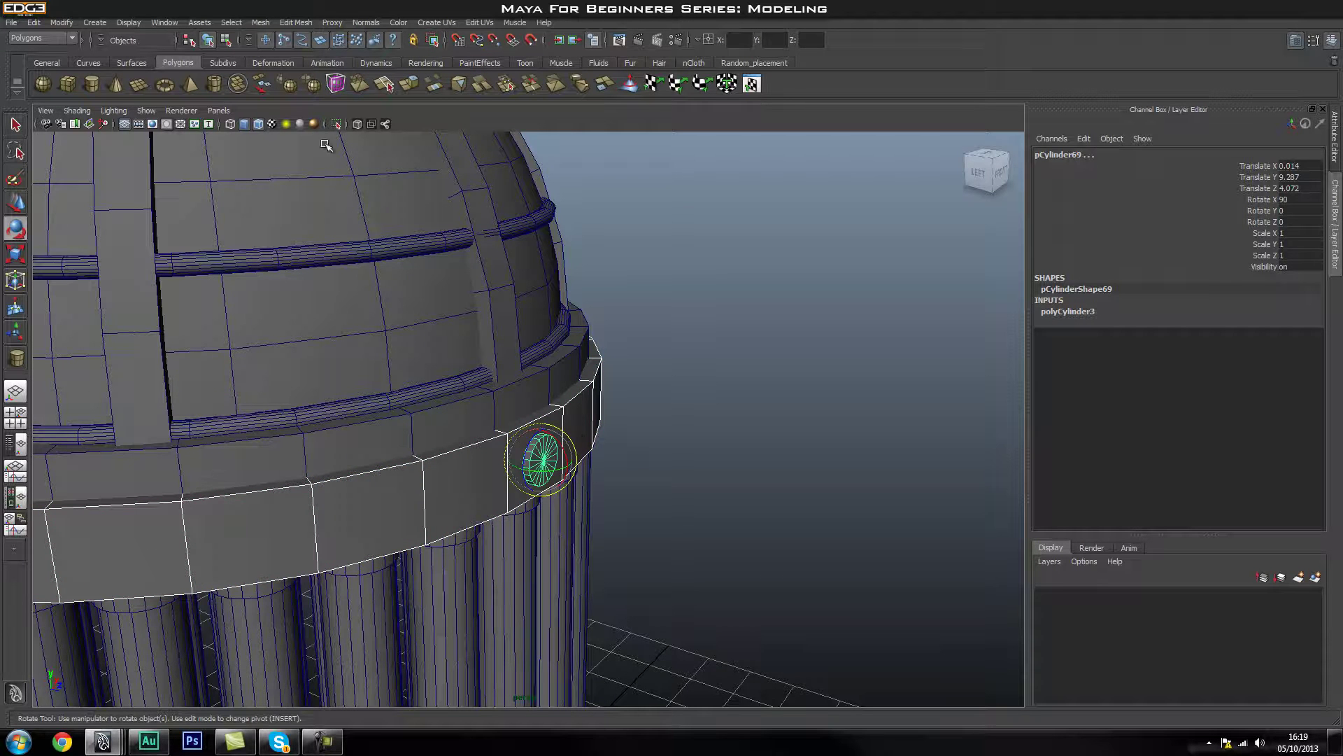
left_click(333, 123)
left_click(749, 400)
- Duplicate the disc, scale the copy uniformly to about 0.683, and move it outward to a Translate Z of about 4.12
left_click(541, 461)
right_click_drag(541, 462, 668, 459, "alt")
middle_click_drag(669, 459, 654, 423, "alt")
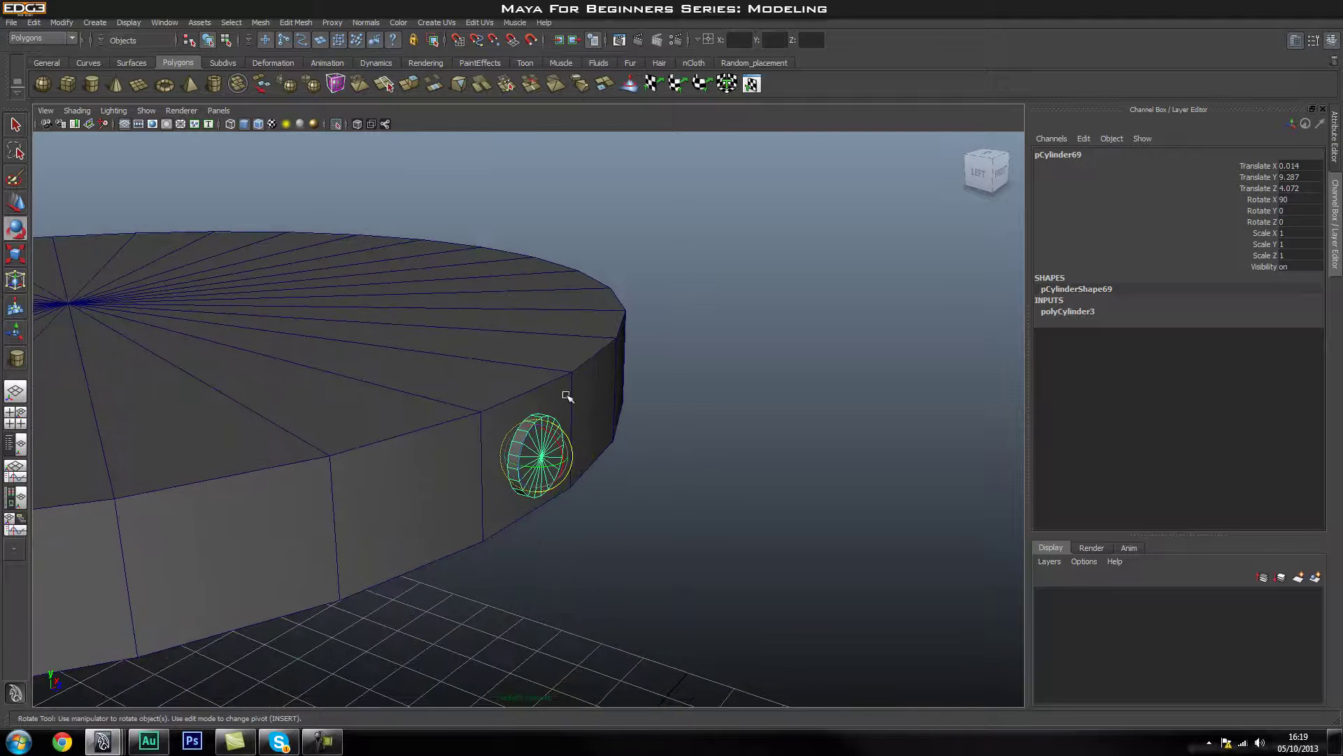
key("ctrl+d")
key("w")
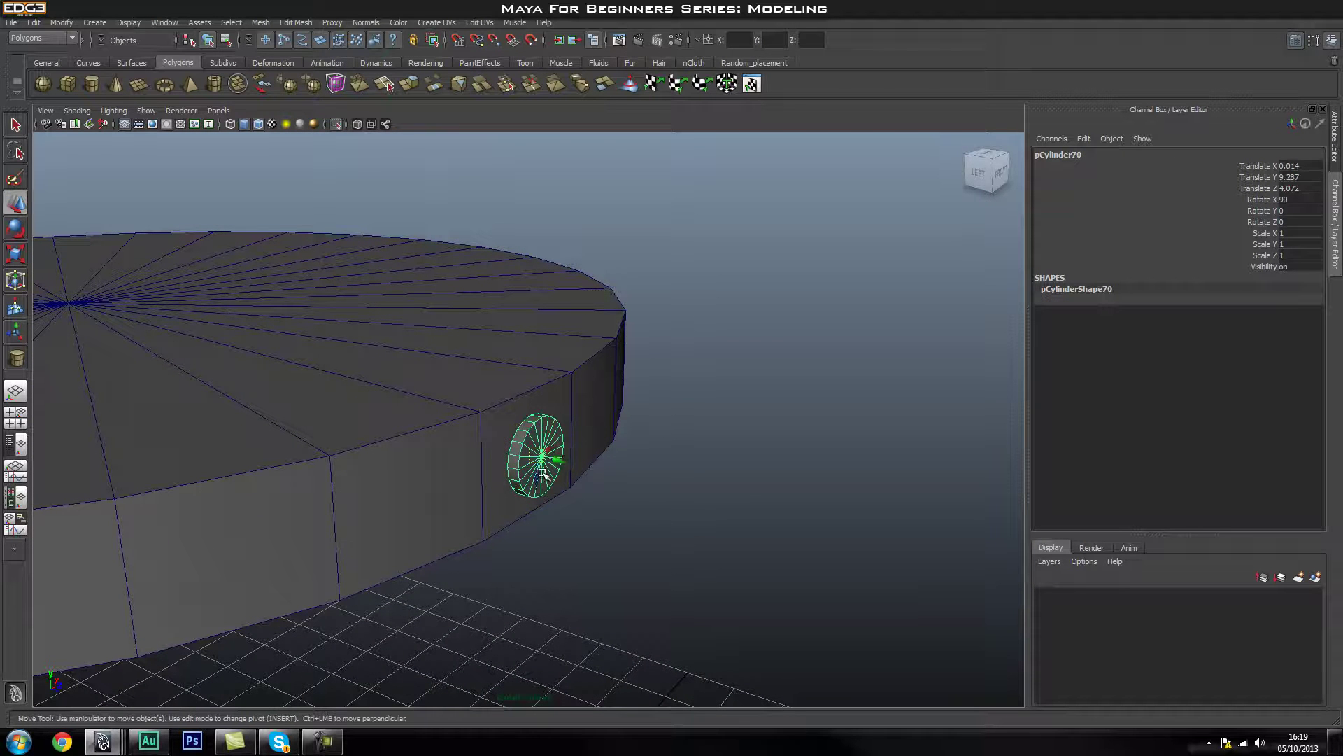
mouse_move(562, 463)
left_mouse_down()
mouse_move(527, 470)
mouse_move(568, 465)
left_mouse_up()
key("r")
key("w")
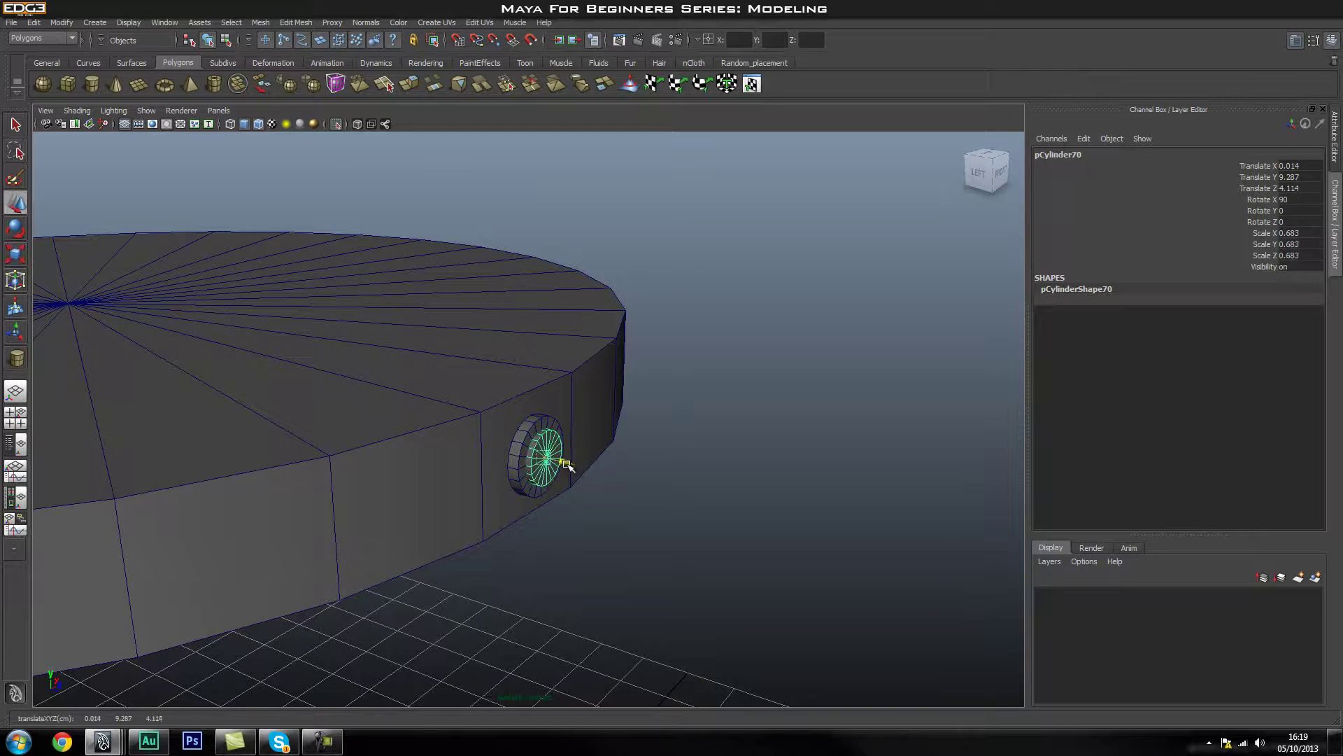
left_click(707, 468)
left_click_drag(707, 468, 611, 460, "alt")
left_click(598, 476)
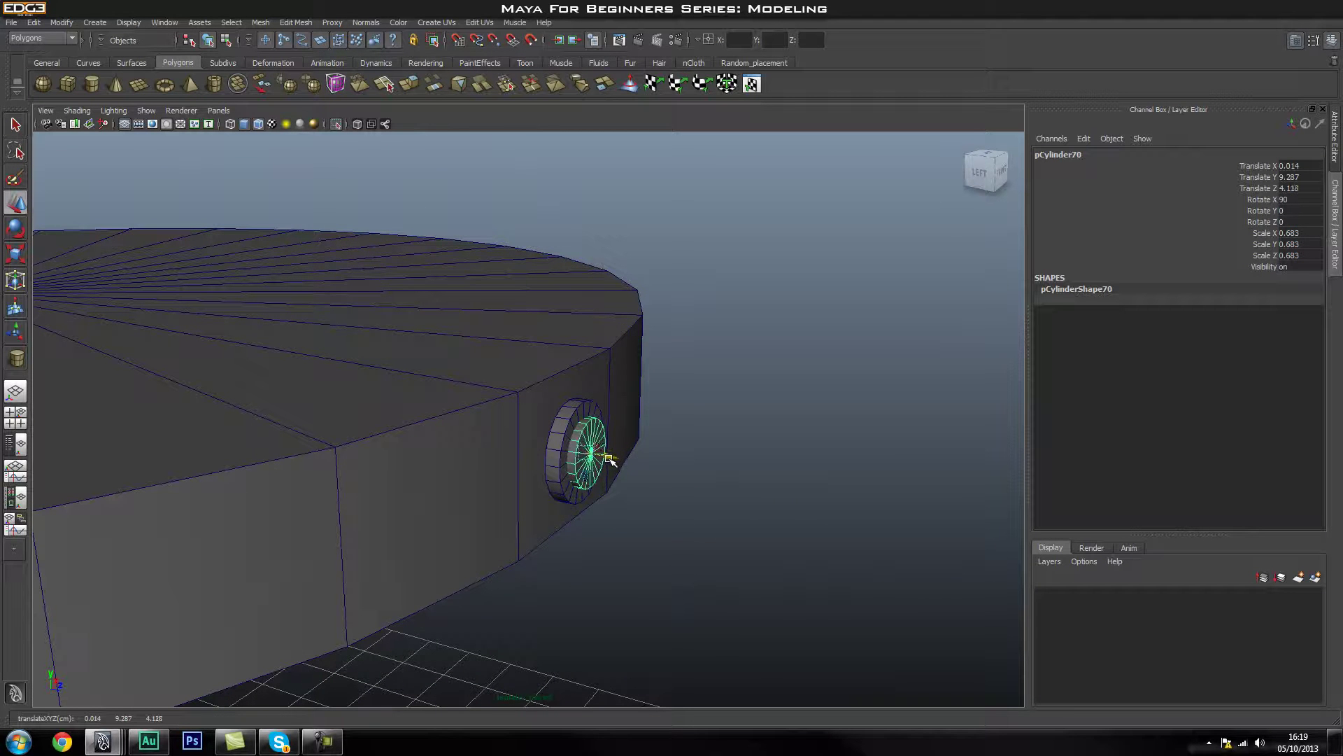
left_click(693, 453)
- End the isolation to show the whole building and view the two-layer disc ornament on the ledge
key("space")
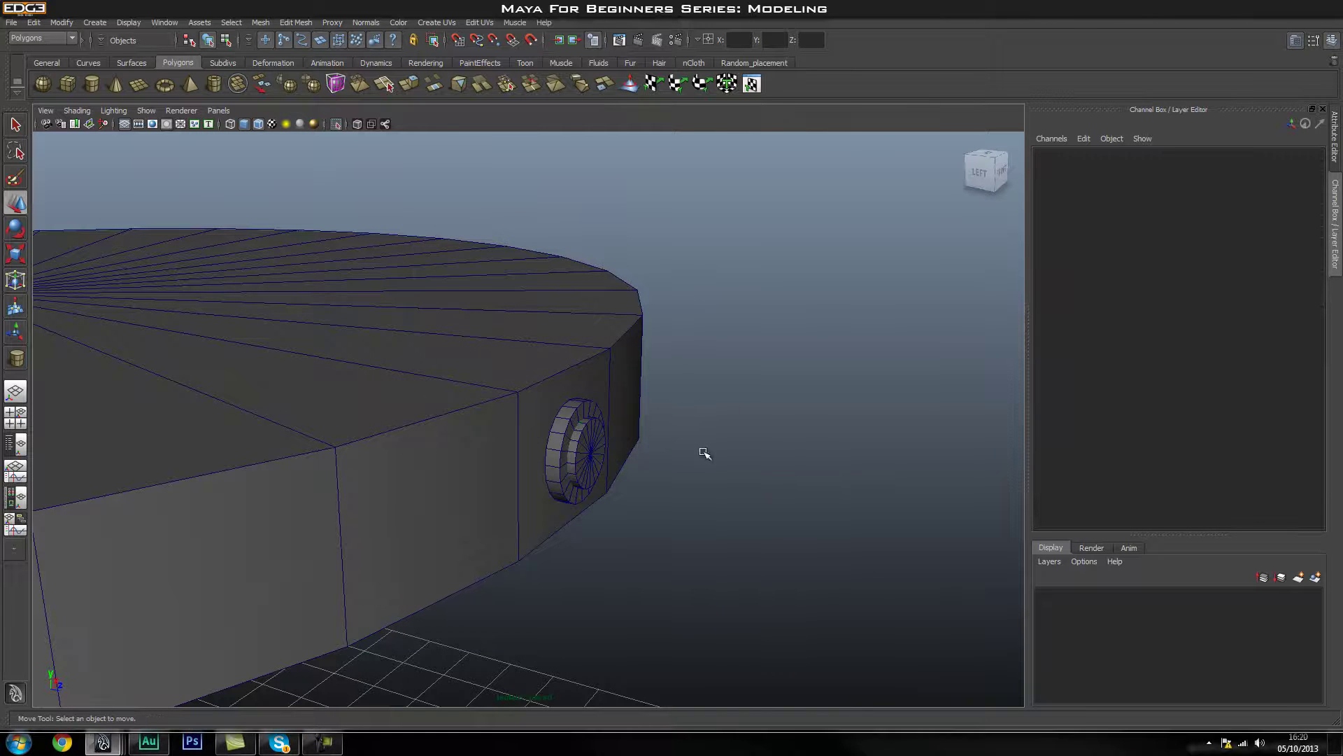
left_click(336, 124)
right_click_drag(736, 436, 392, 441, "alt")
left_click_drag(632, 437, 557, 441, "alt")
right_click_drag(558, 440, 385, 439, "alt")
left_click_drag(386, 439, 484, 447, "alt")
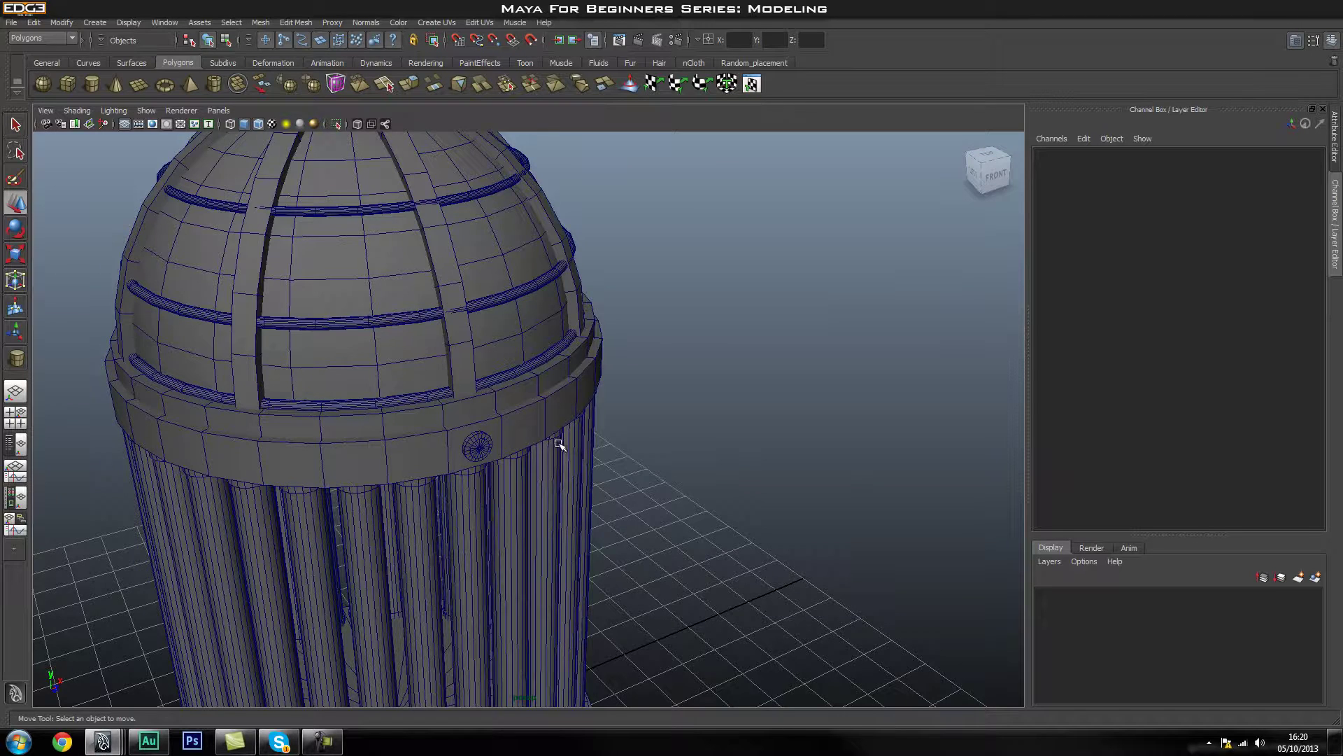
- Group the two layered discs on the ledge, show the Outliner beside the perspective view, and select the new group
scroll(560, 444, "up", 5)
left_click(488, 467)
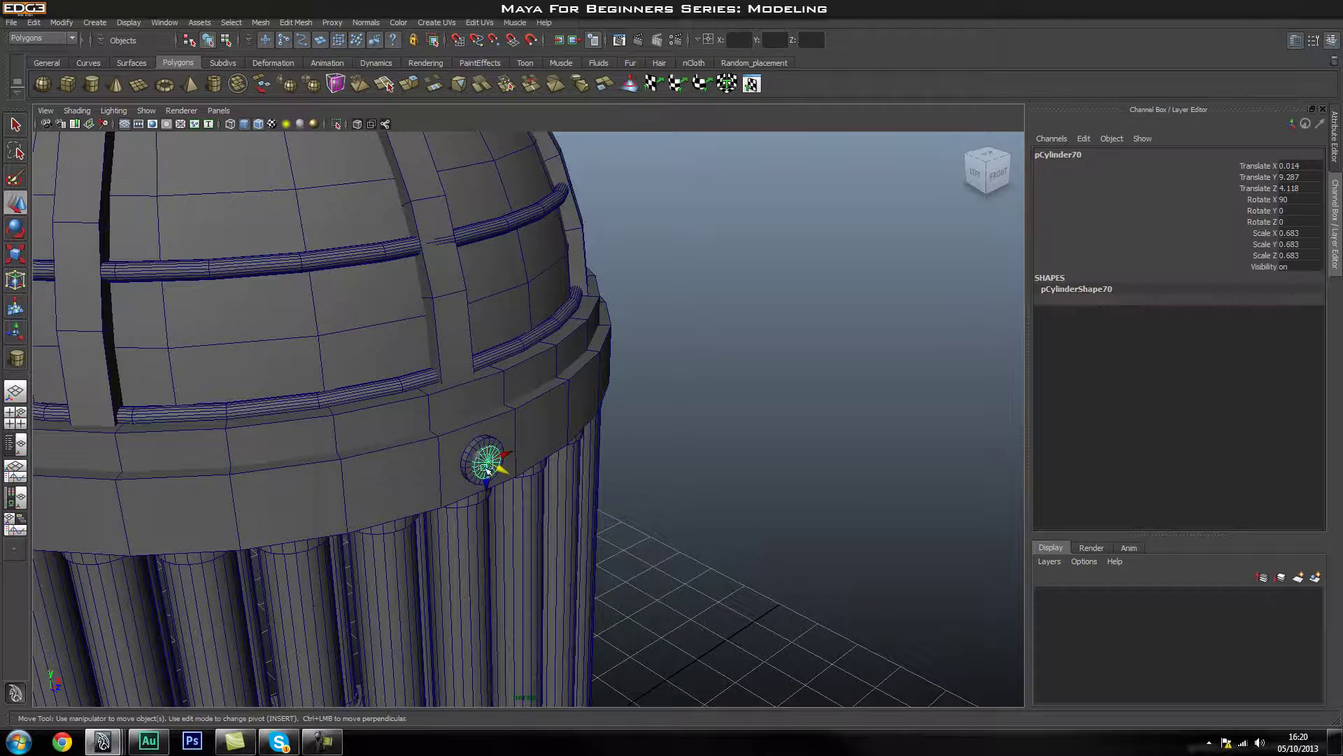
left_click(470, 453, "shift")
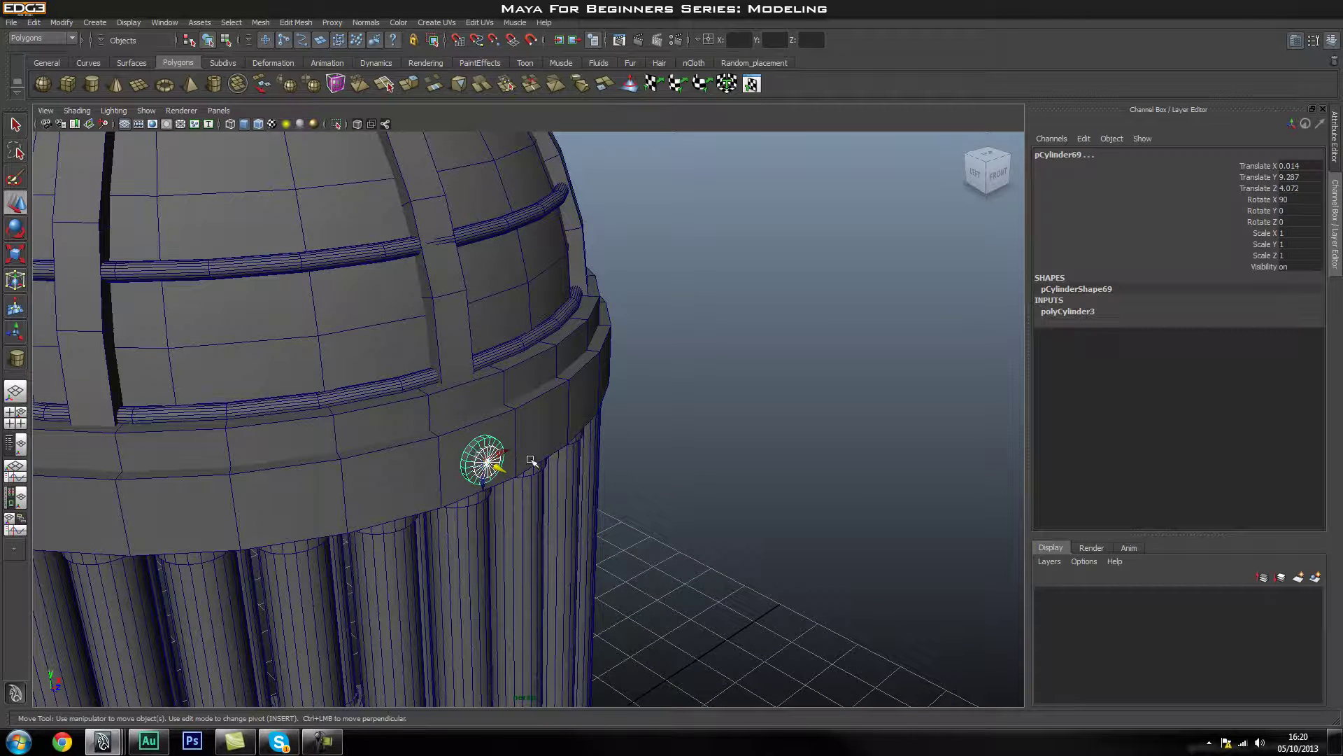
key("ctrl+g")
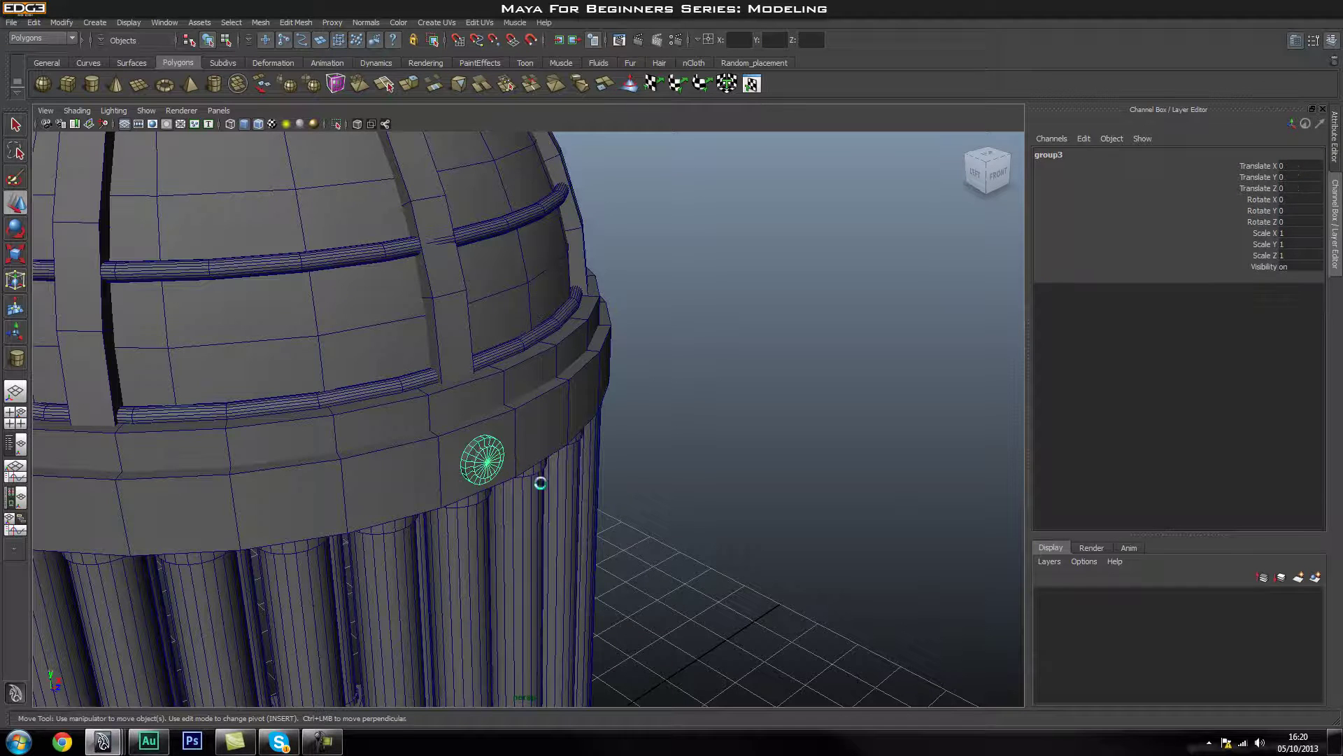
left_click(12, 448)
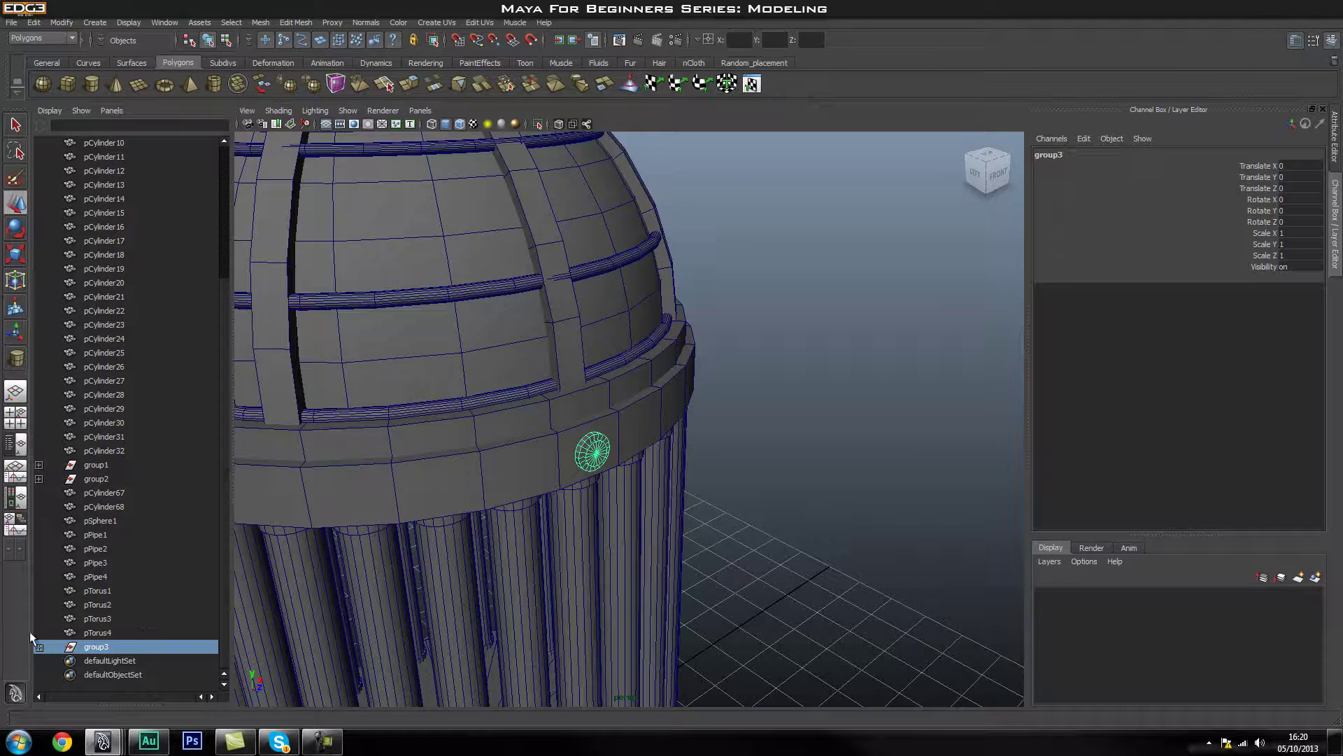
left_click(101, 632)
left_click(102, 648)
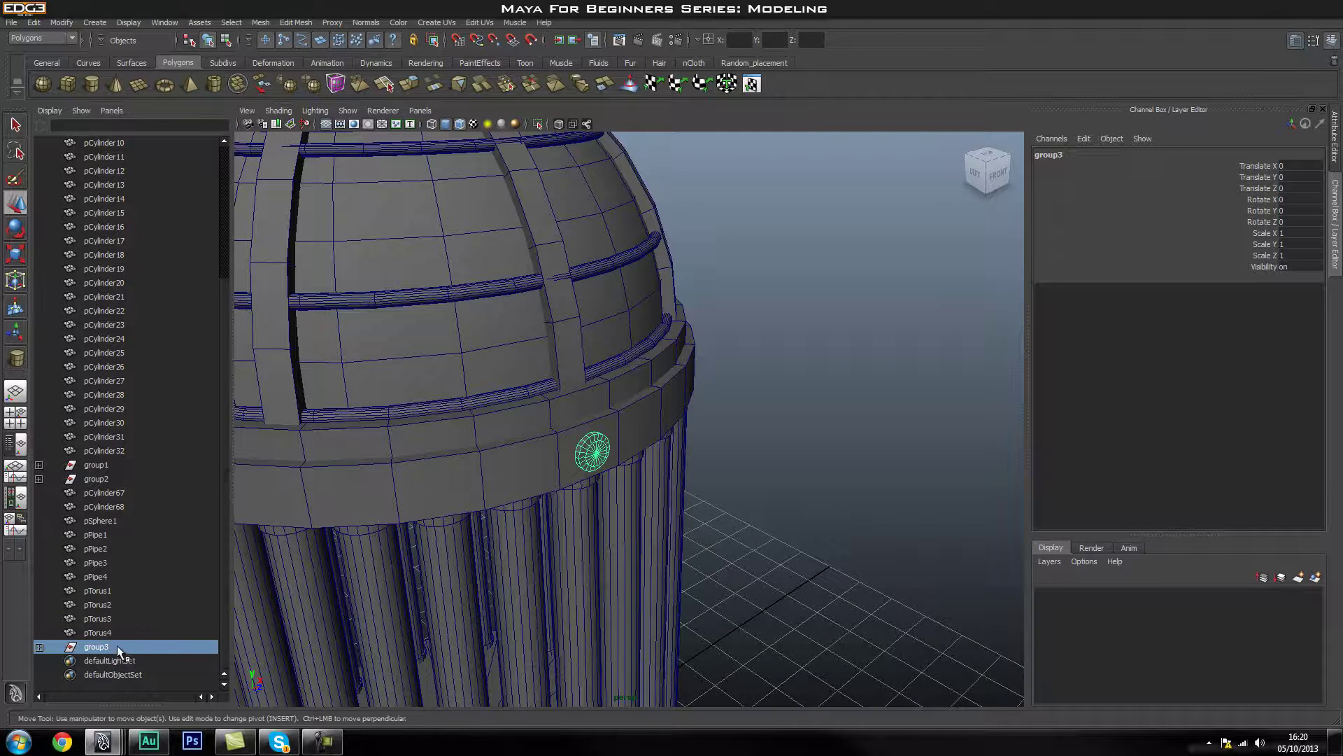
- Examine which parts of the building the existing groups cover and where the disc group's pivot sits
left_click_drag(399, 563, 576, 586, "alt")
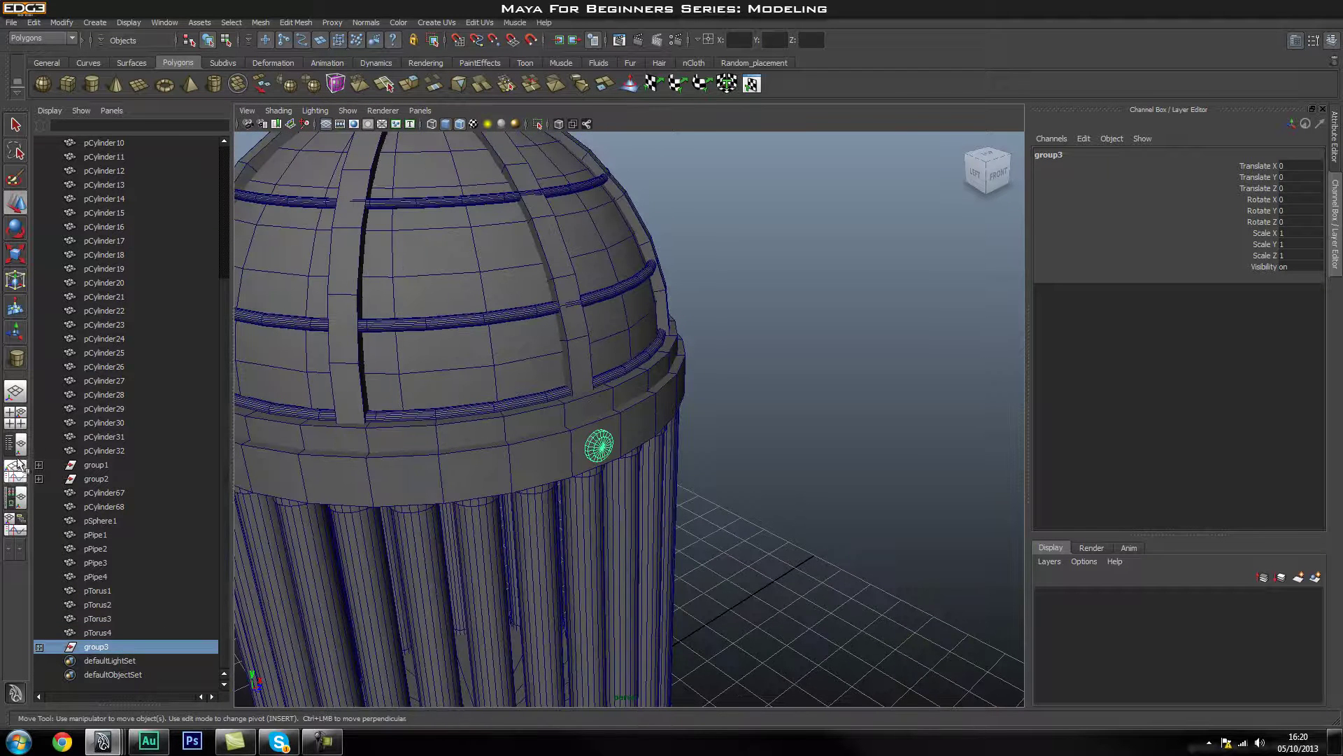
scroll(168, 448, "up", 4)
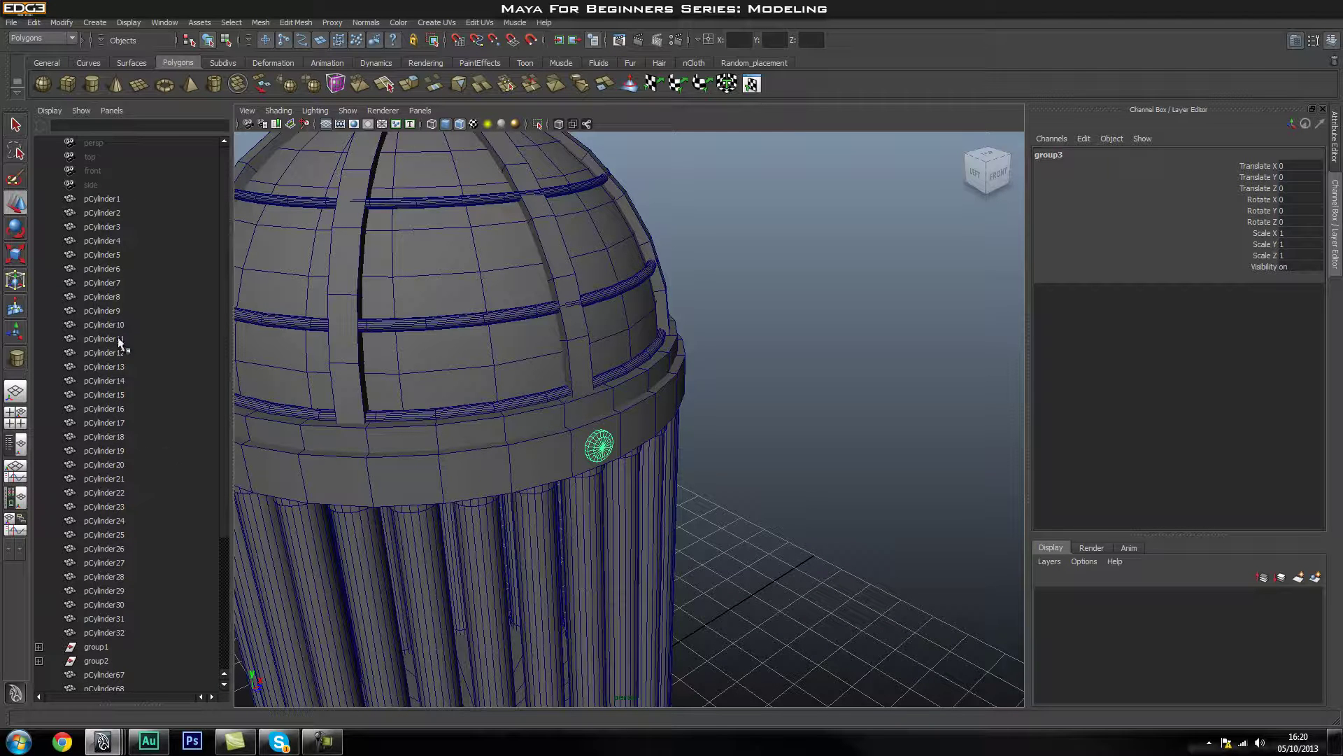
scroll(130, 570, "down", 4)
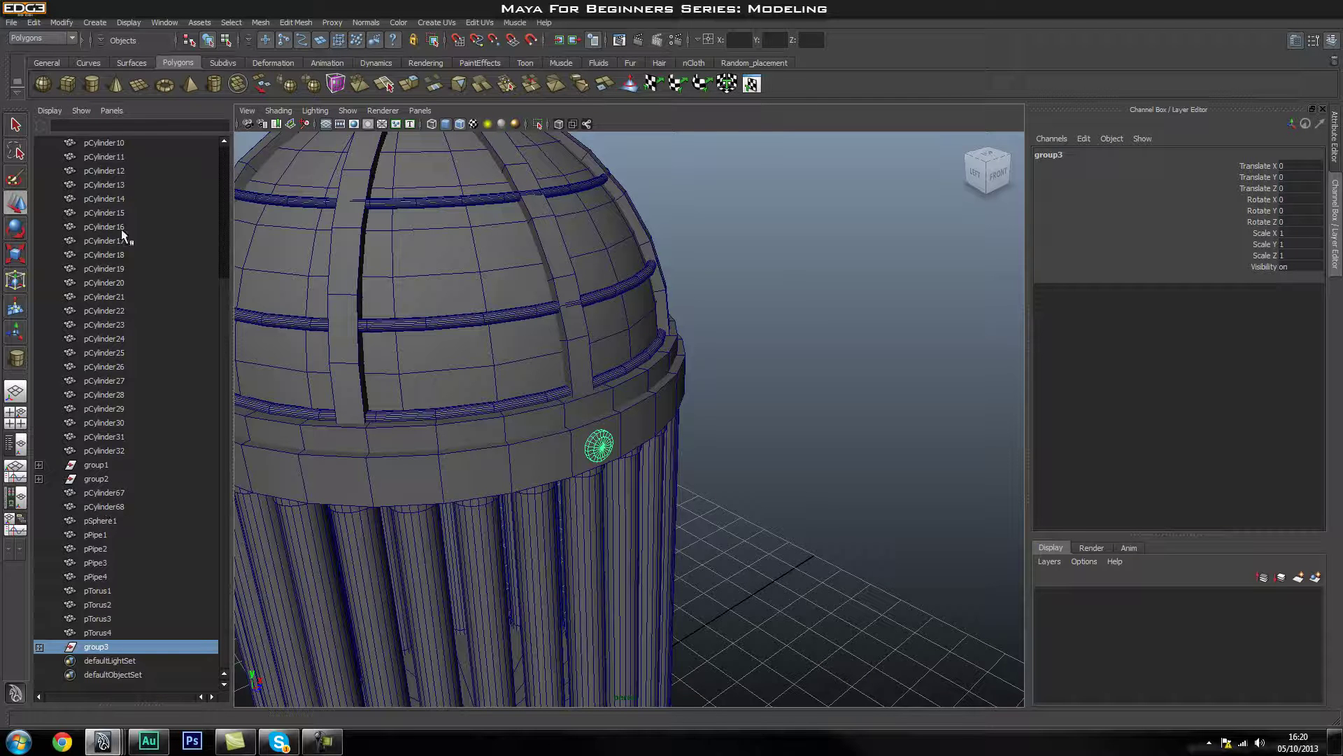
left_click(103, 467)
left_click(112, 477)
right_click_drag(725, 539, 692, 558, "alt")
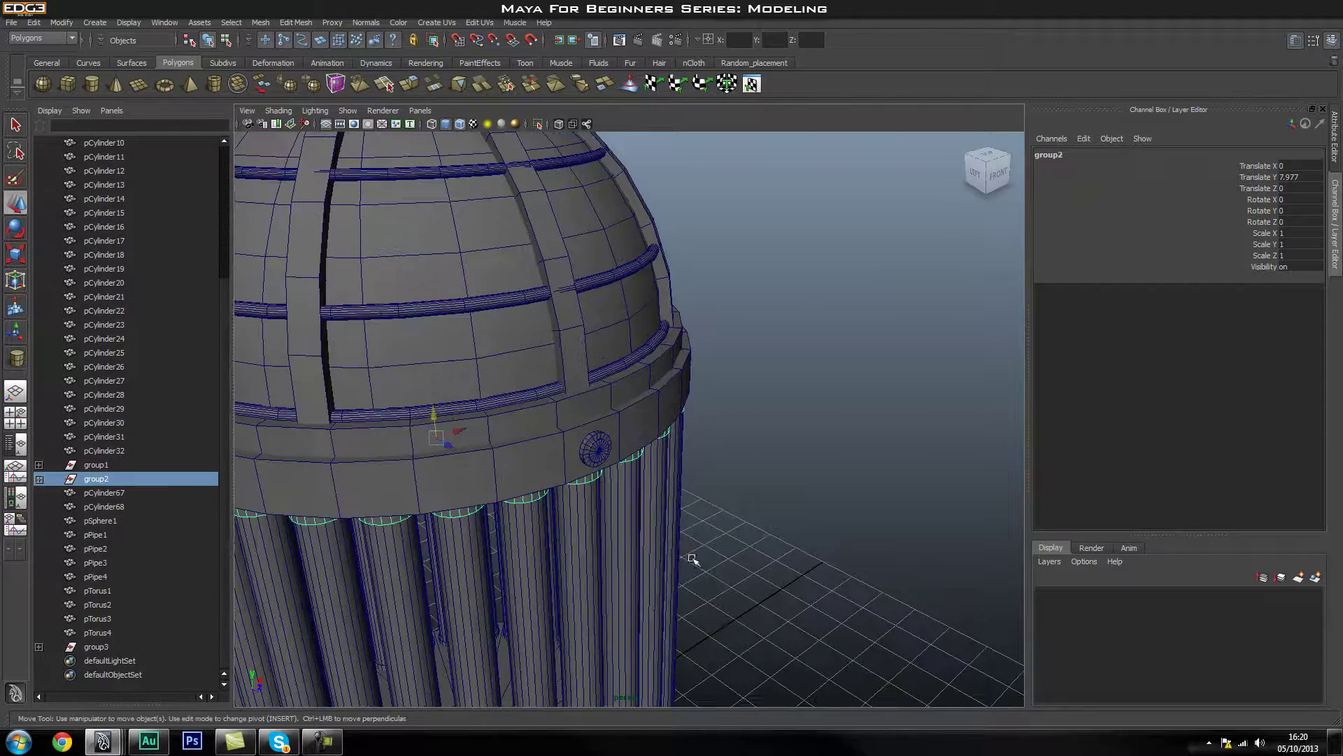
left_click(142, 649)
left_click_drag(523, 500, 493, 536, "alt")
right_click_drag(494, 536, 525, 492, "alt")
middle_click_drag(496, 476, 498, 516, "alt")
left_click_drag(492, 516, 468, 288, "alt")
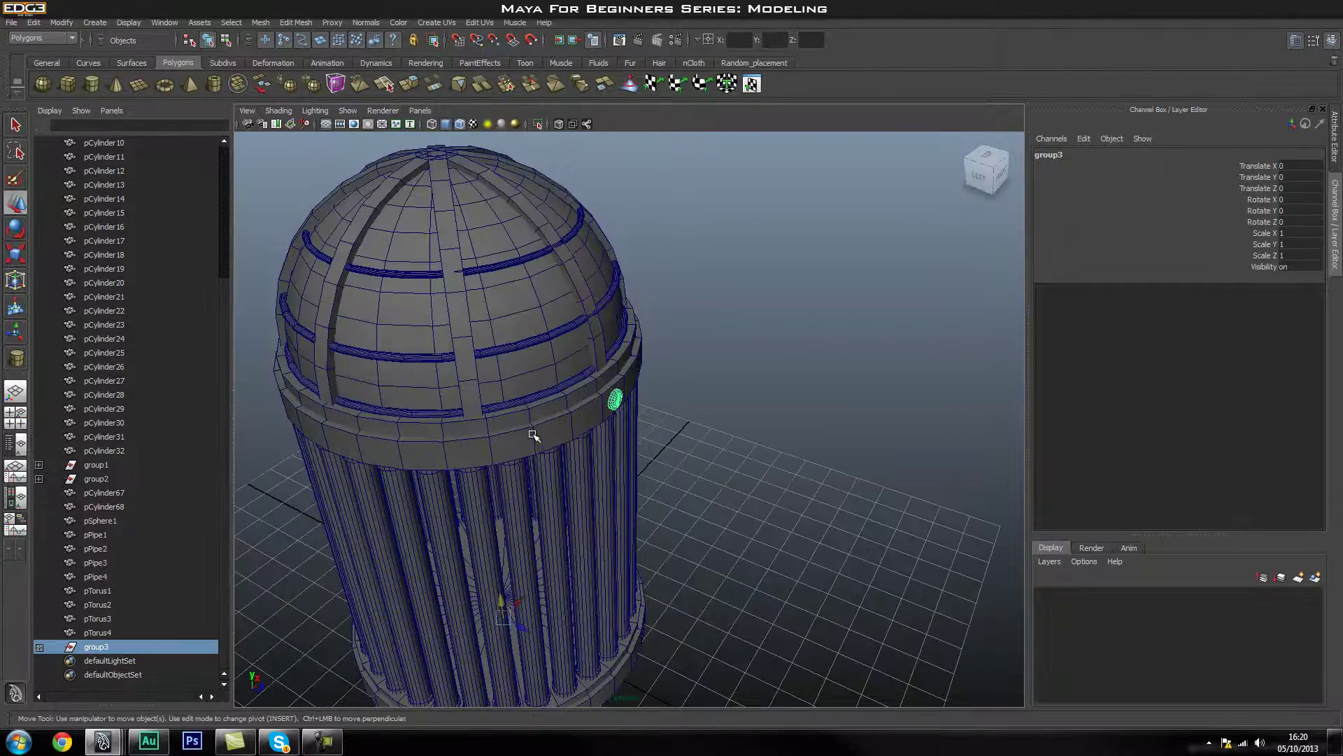
- Isolate the ledge cylinder pCylinder67 together with the disc group group3
left_click(532, 434)
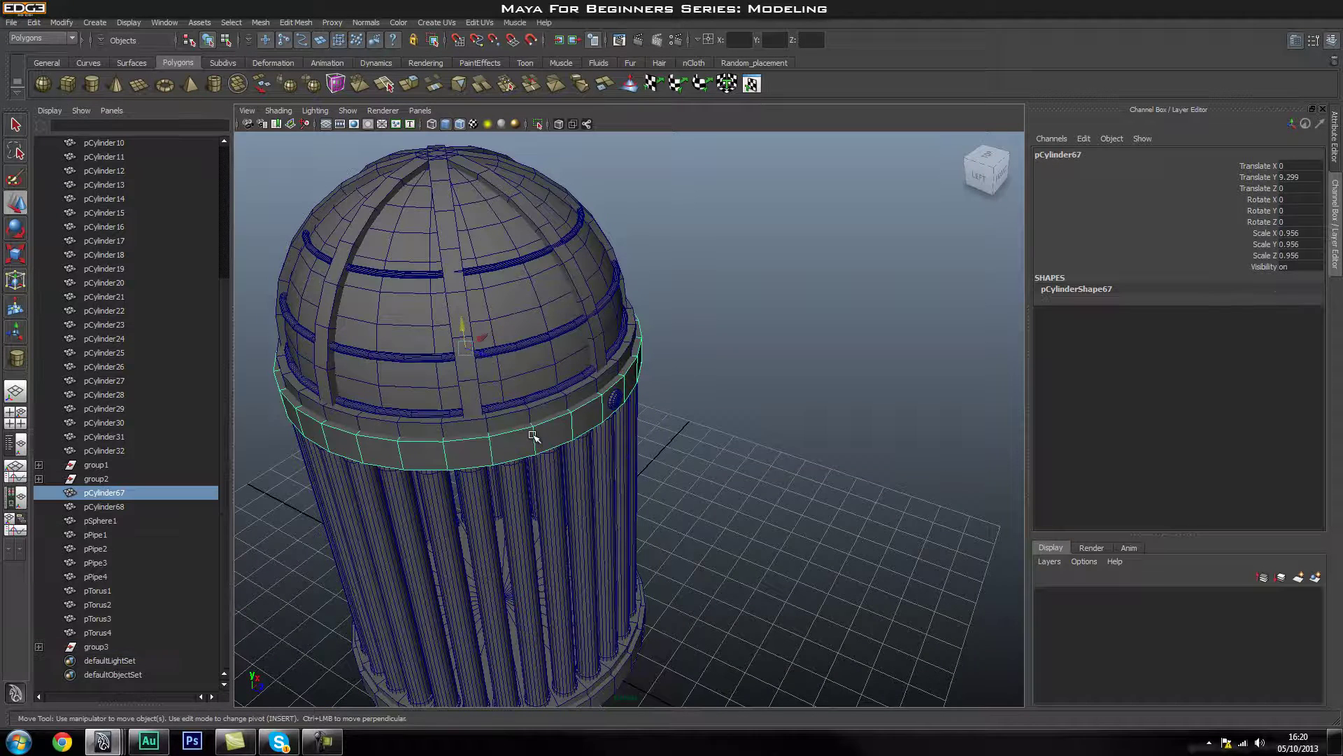
left_click(102, 648, "ctrl")
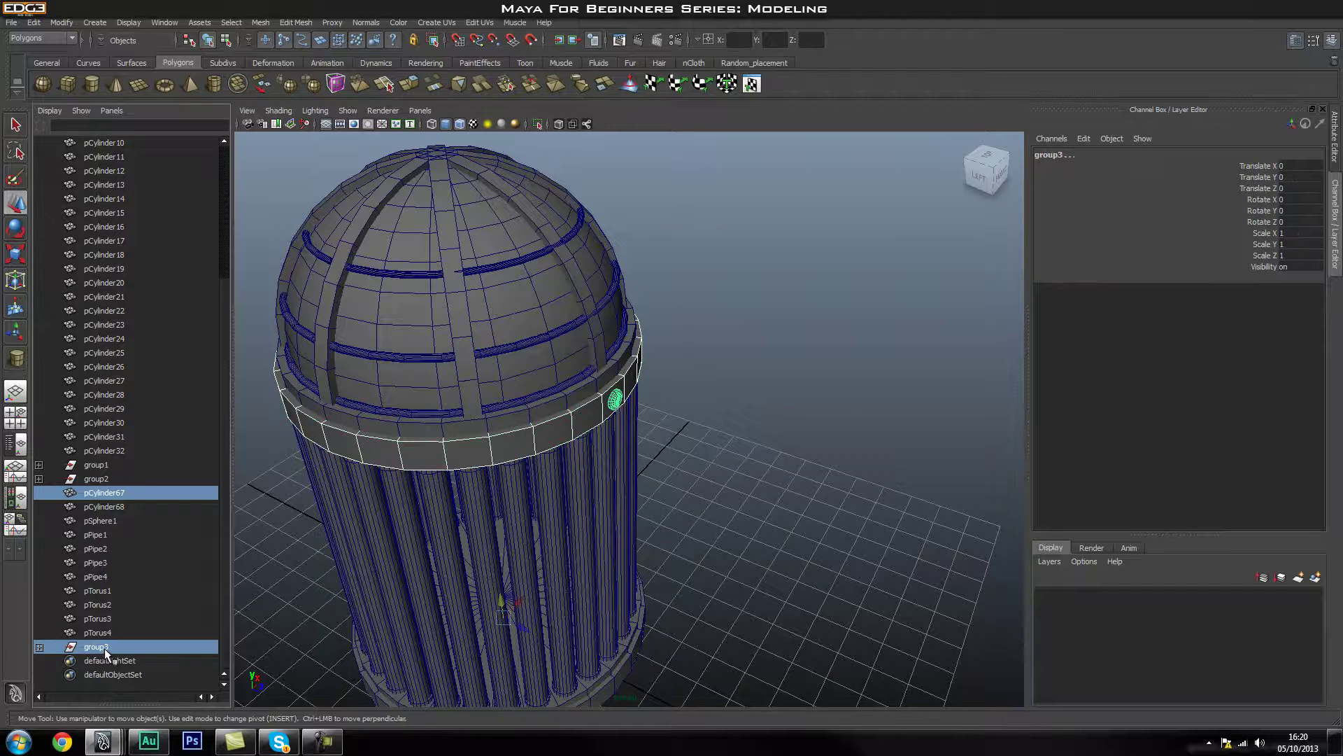
left_click(133, 490)
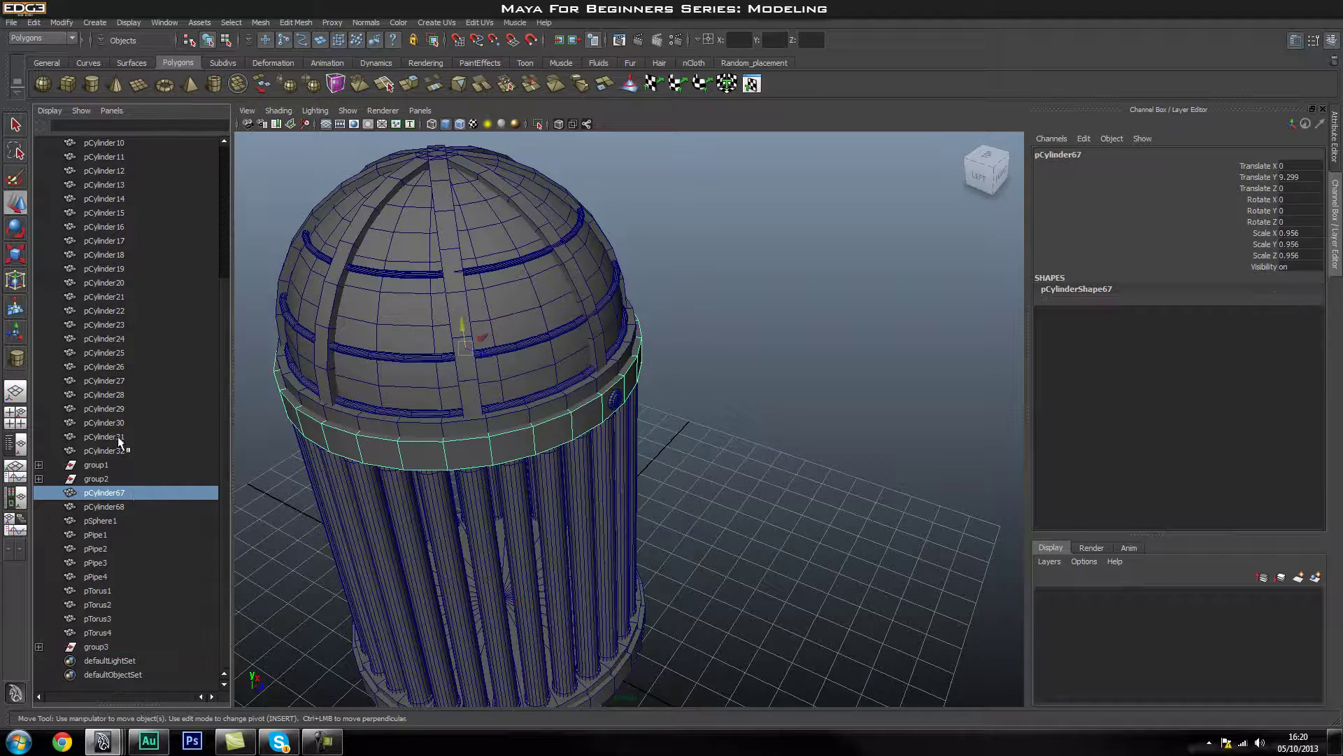
left_click(112, 466)
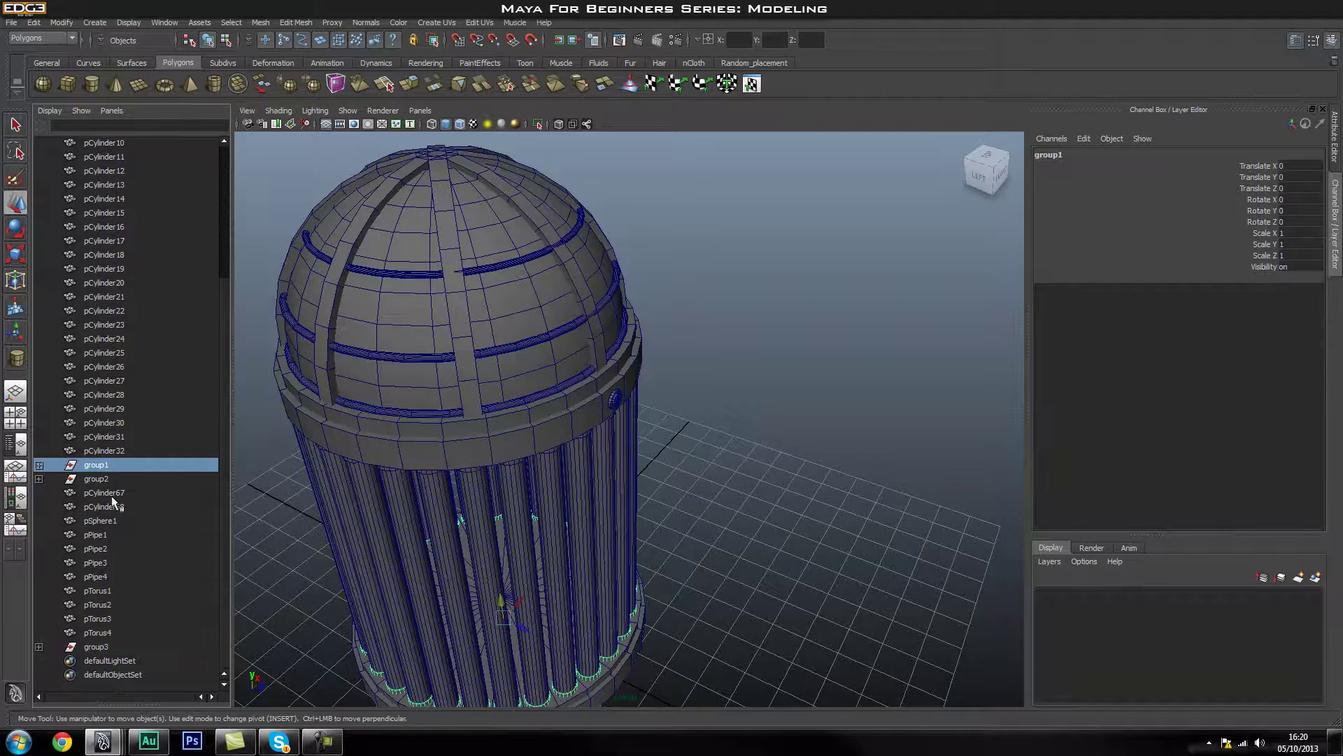
left_click(113, 494)
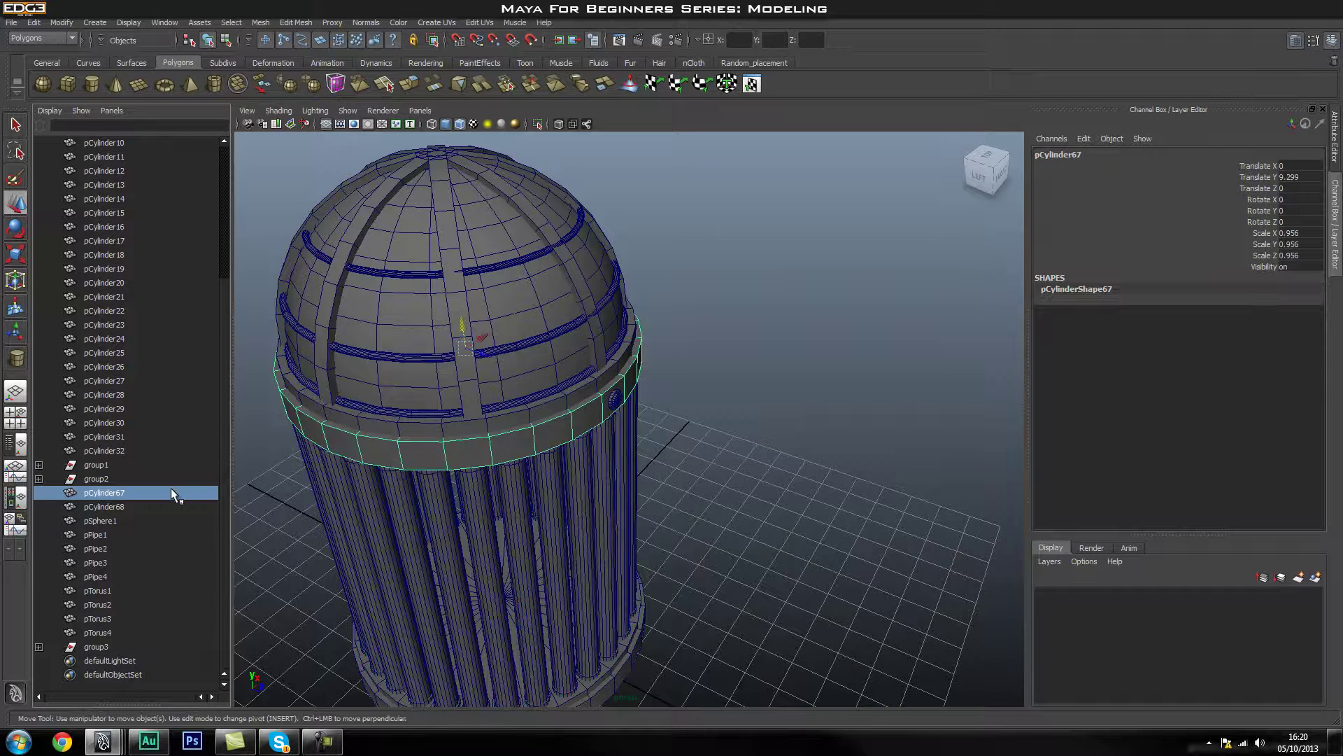
left_click(102, 648, "ctrl")
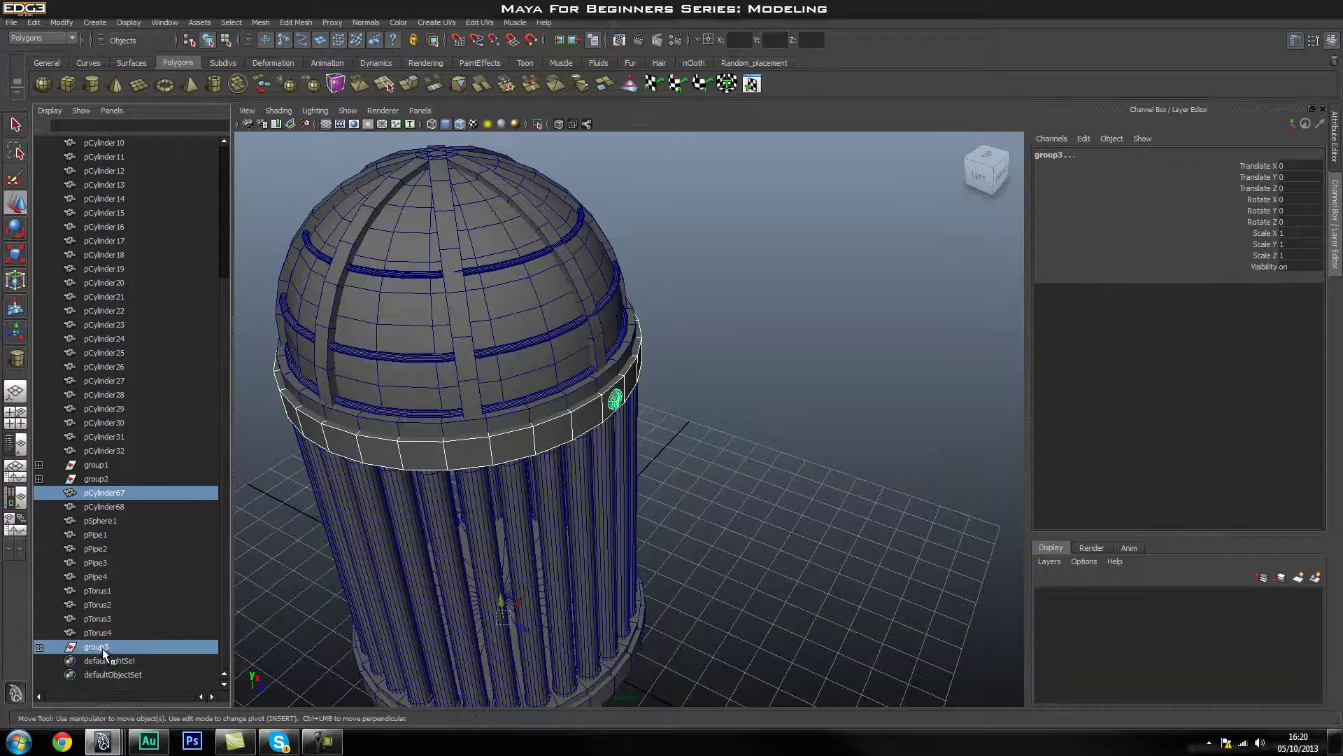
left_click(538, 124)
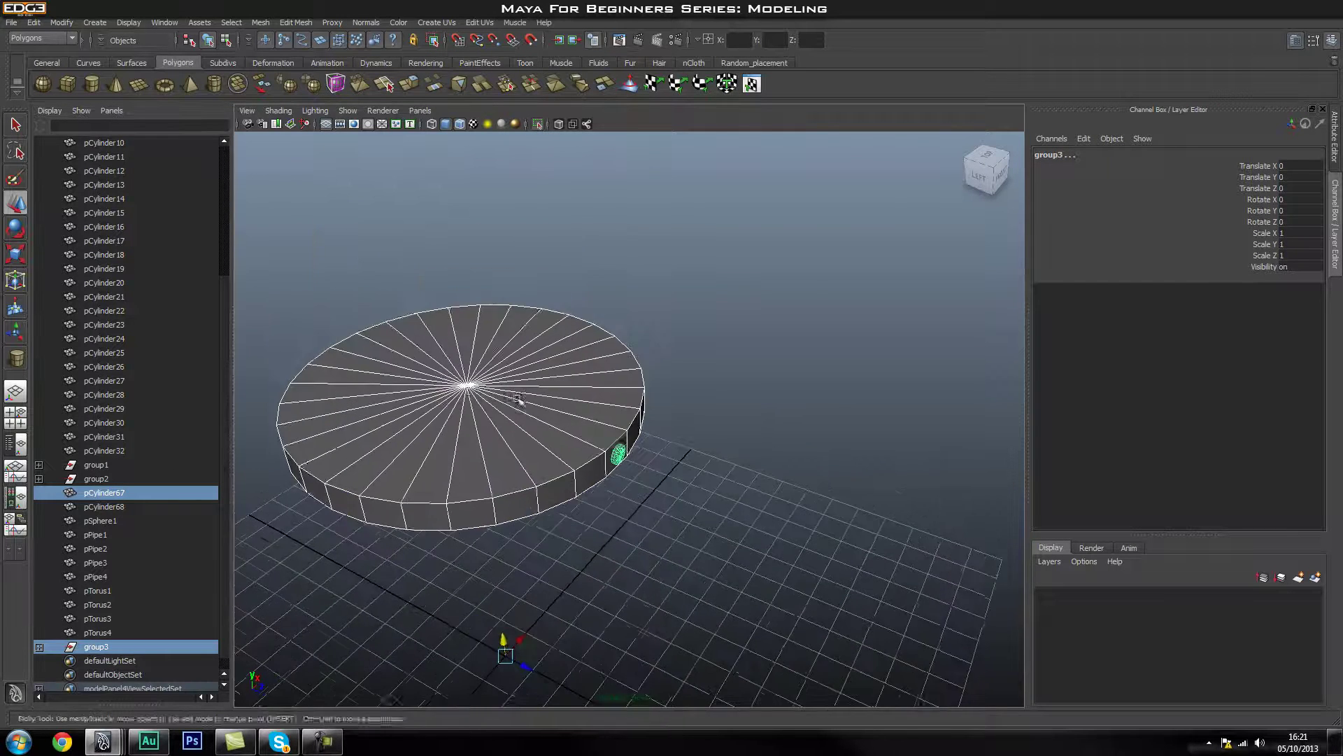
- Snap the pivot of group3 to the centre vertex on top of the ledge cylinder
left_click(124, 647)
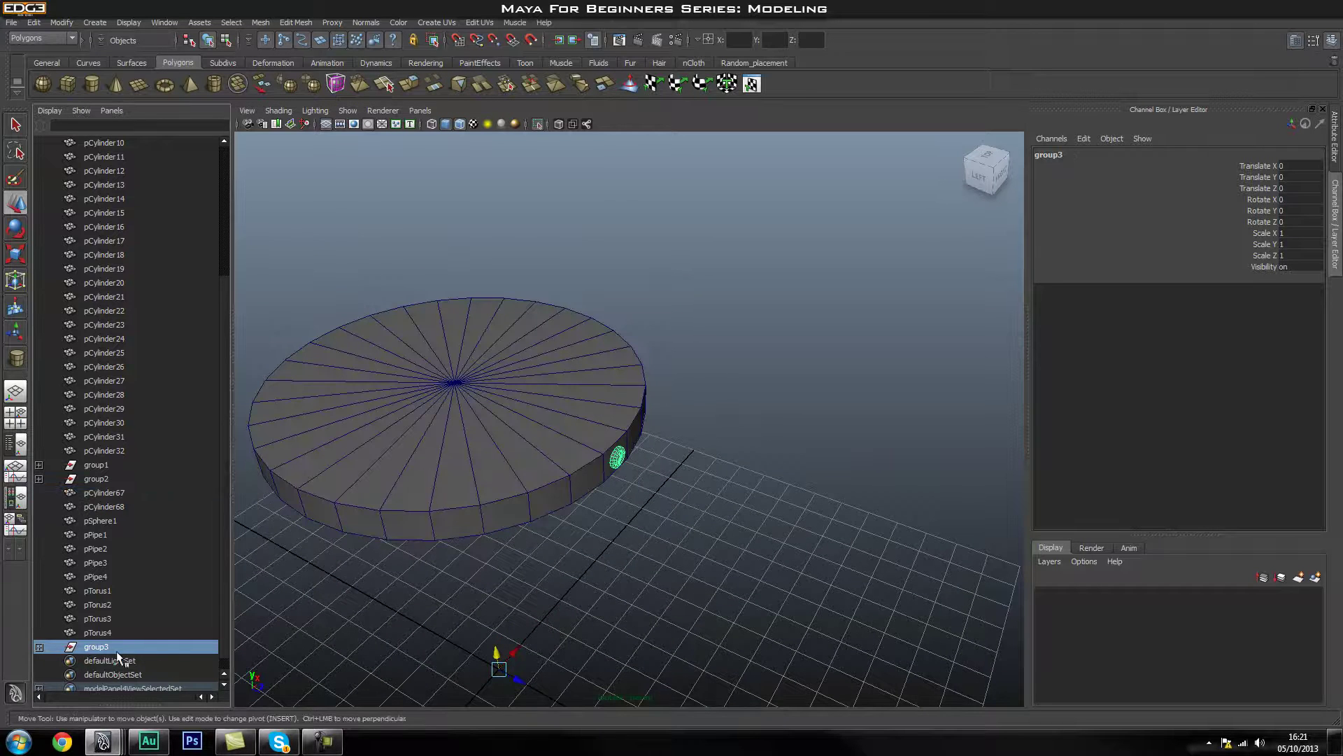
left_click_drag(480, 641, 548, 560, "alt")
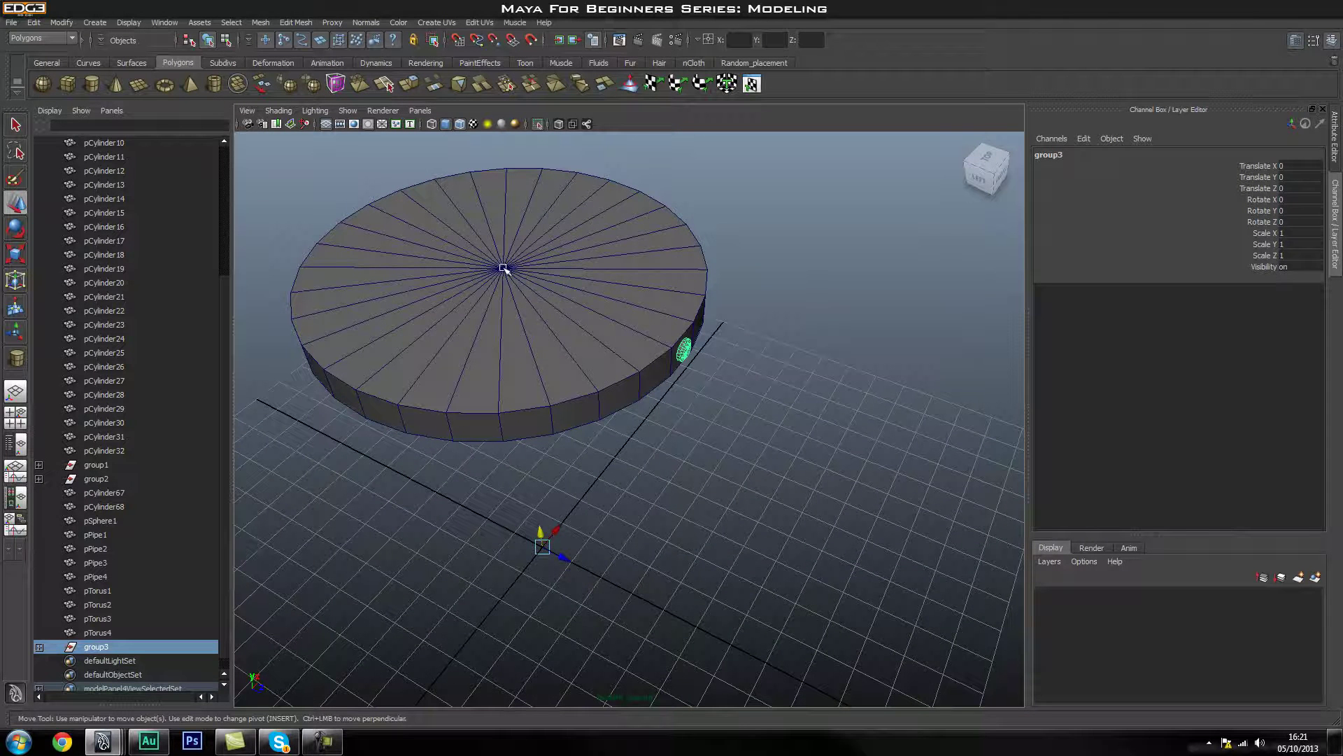
key("Insert")
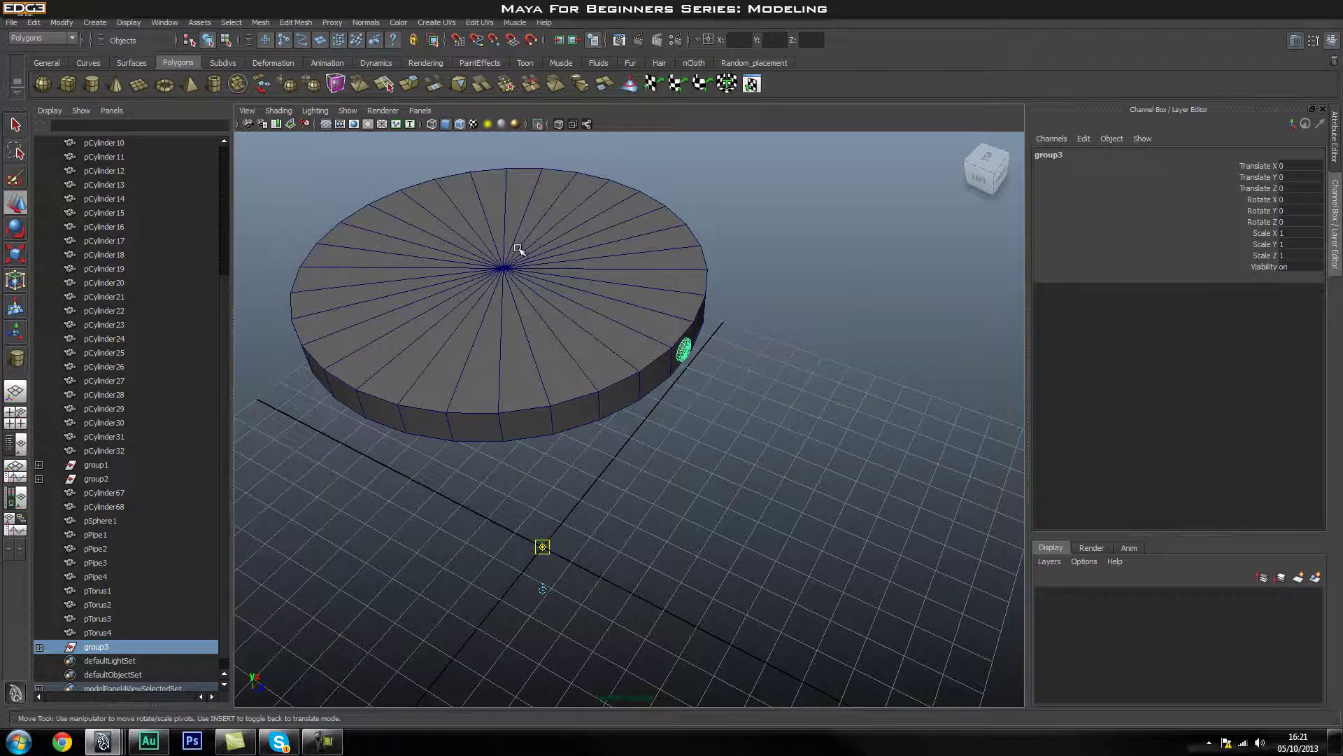
key("v")
middle_click(503, 270)
- Inspect the disc group's pivot placement on the ledge cylinder from several angles
left_click_drag(456, 312, 464, 357, "alt")
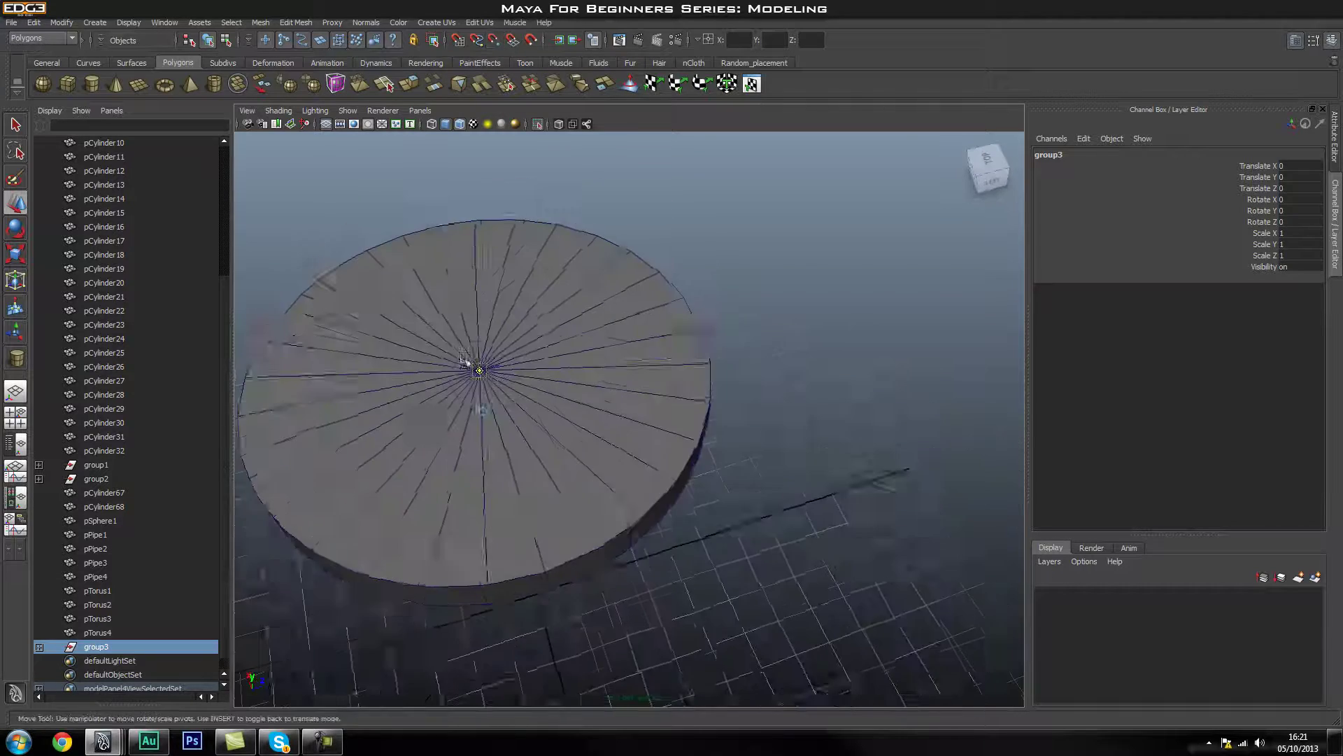
right_click_drag(464, 358, 537, 363, "alt")
middle_click_drag(537, 363, 599, 363, "alt")
left_click_drag(569, 349, 555, 273, "alt")
middle_click_drag(607, 276, 630, 354, "alt")
scroll(629, 355, "down", 3)
left_click_drag(624, 357, 600, 344, "alt")
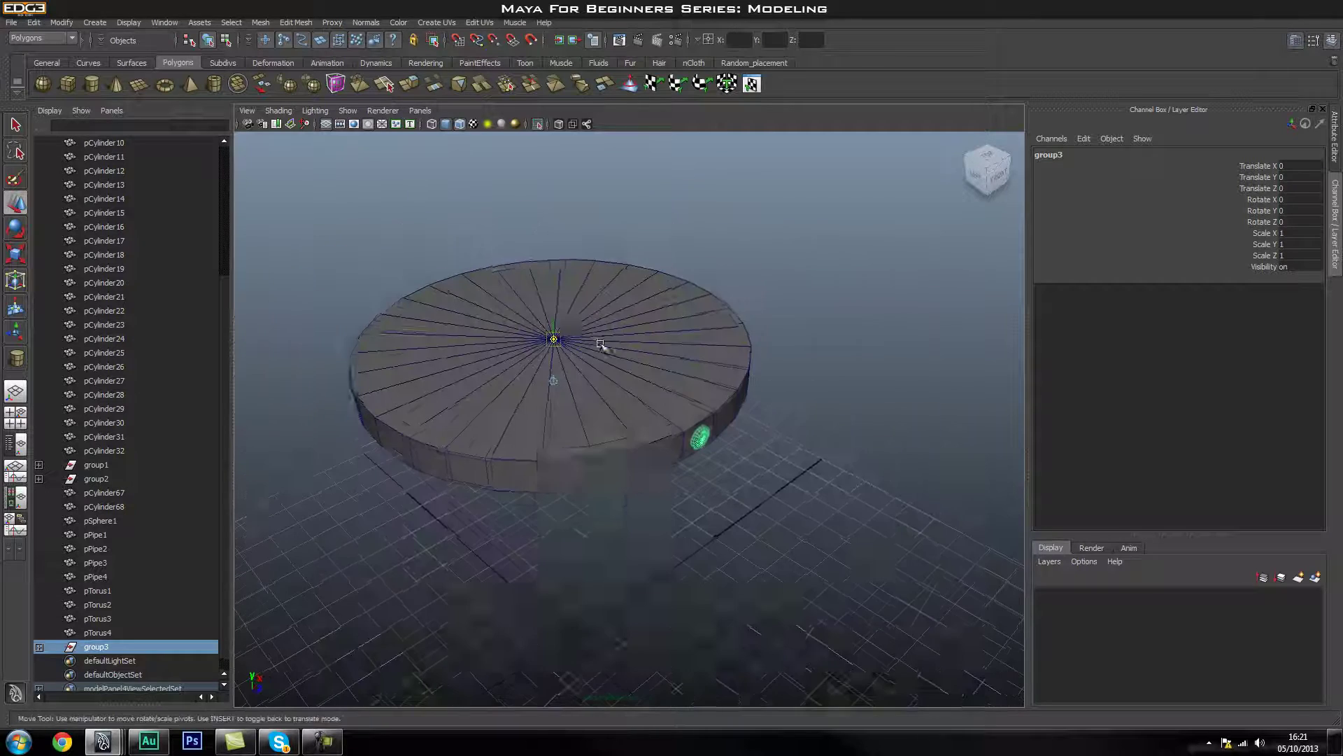
right_click_drag(600, 343, 568, 326, "alt")
middle_click_drag(575, 347, 573, 356, "alt")
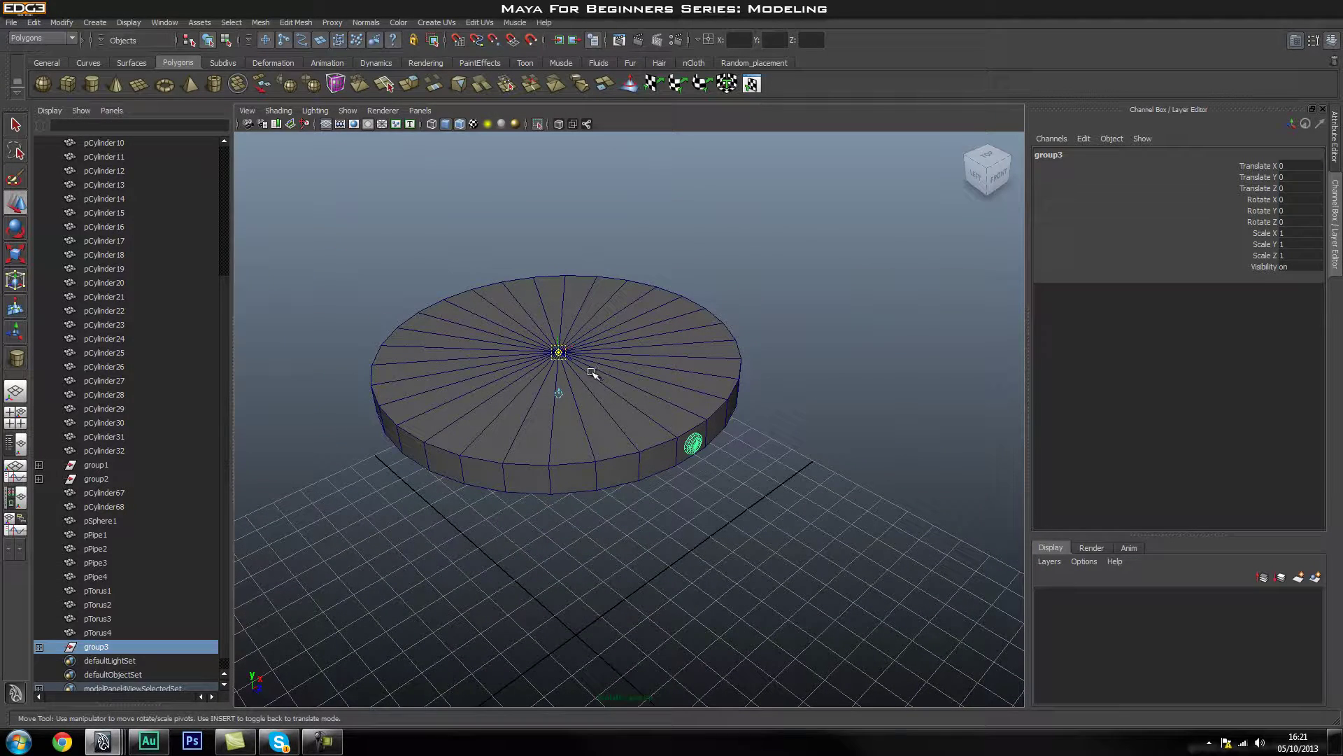
left_click_drag(580, 440, 606, 423, "alt")
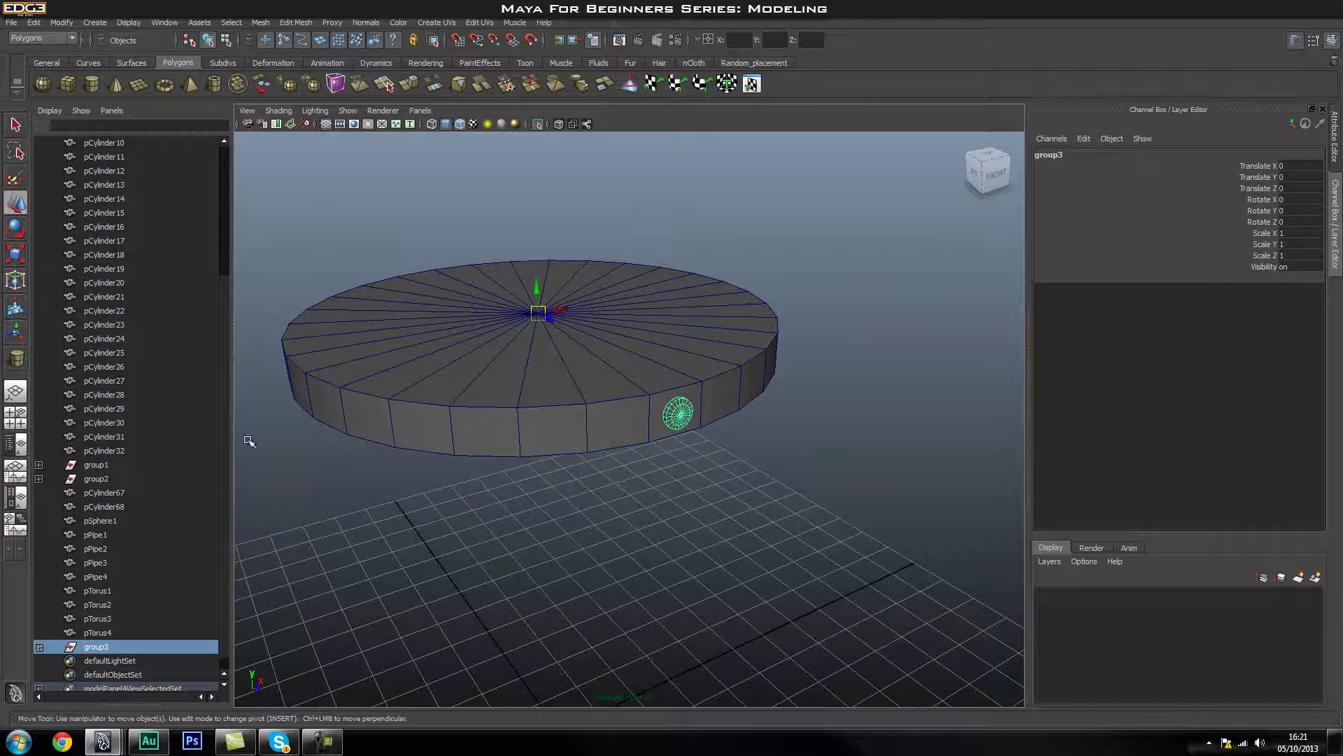
- Duplicate the disc group and set the copy's Rotate Y to -12 to place it on the neighbouring ledge face
key("ctrl+d")
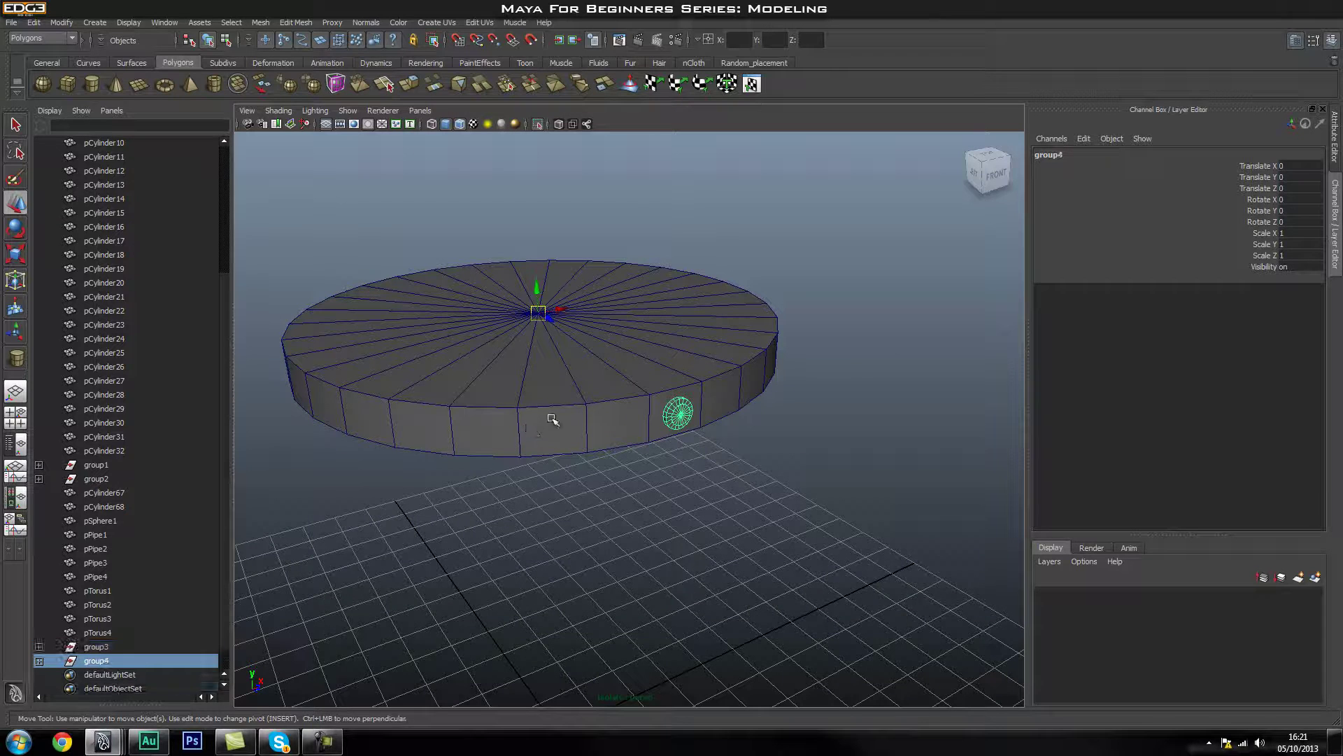
key("e")
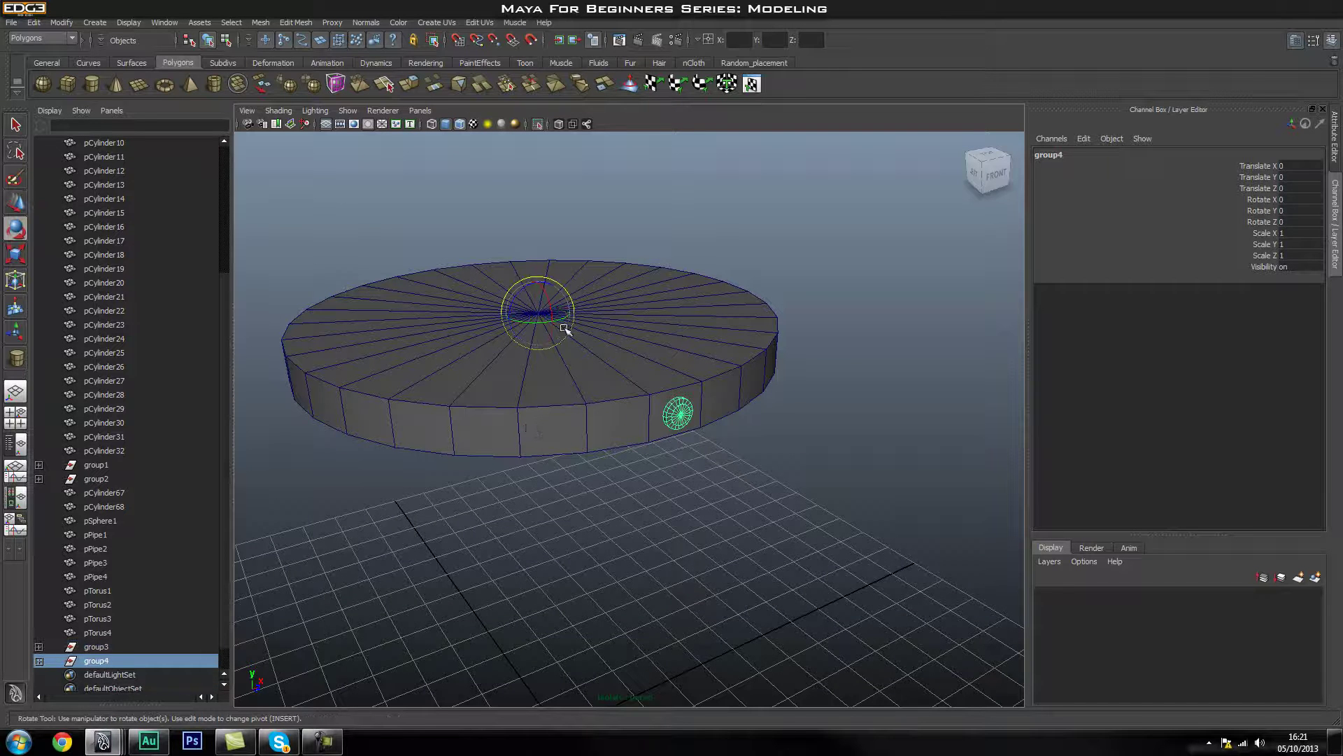
left_click(565, 318)
left_click_drag(566, 318, 566, 319)
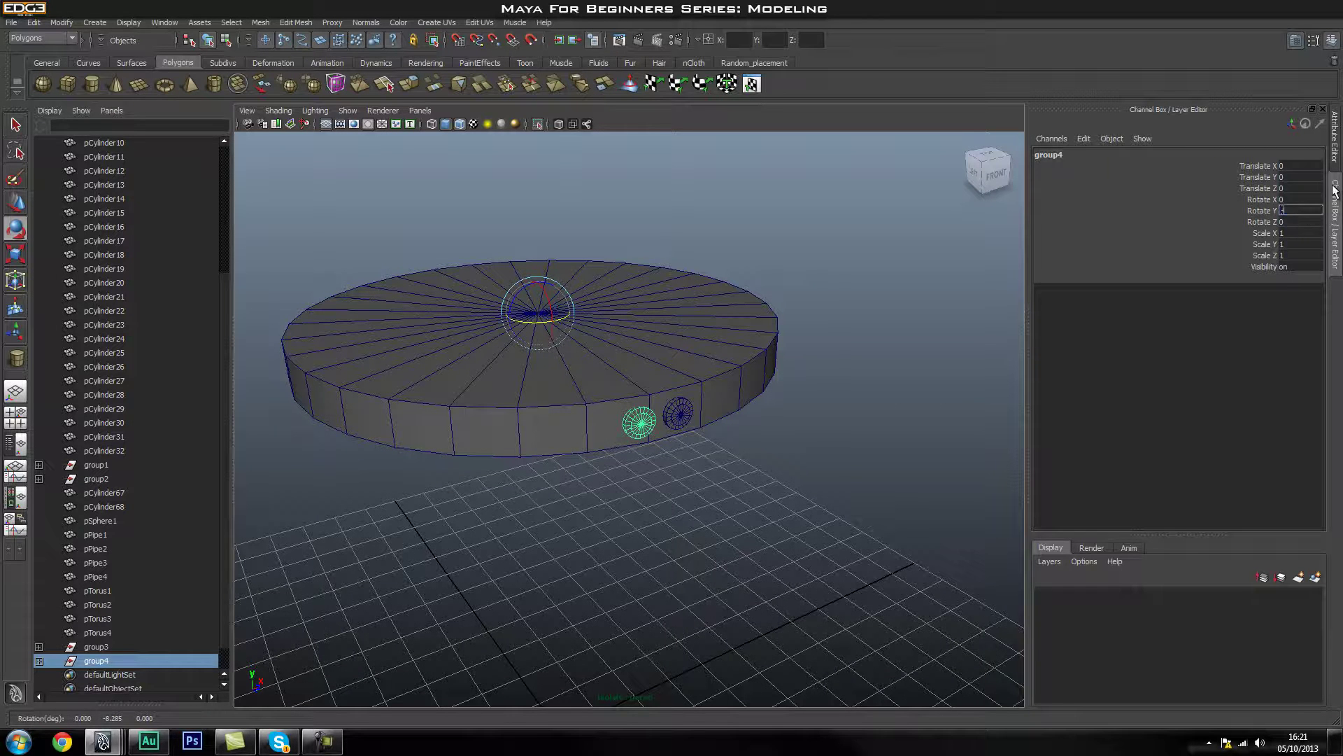
key("Return")
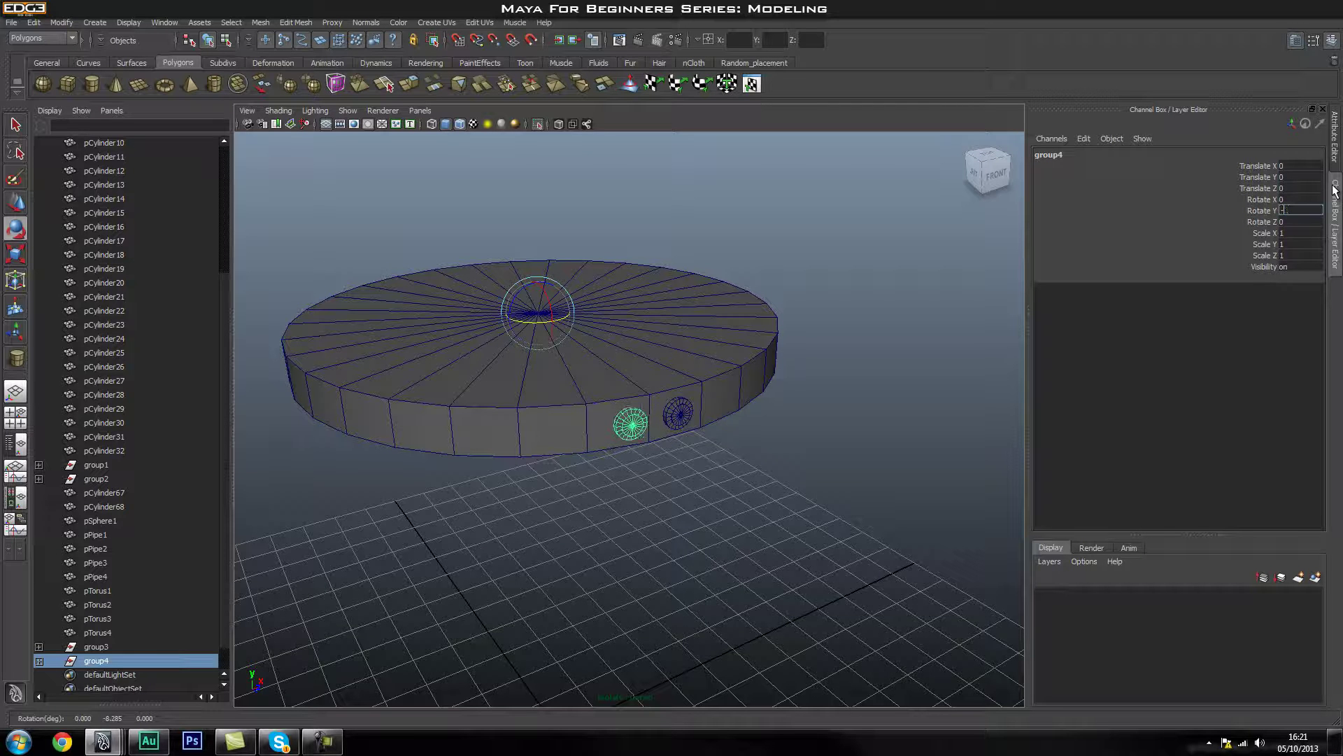
left_click(791, 495)
left_click_drag(791, 494, 681, 484, "alt")
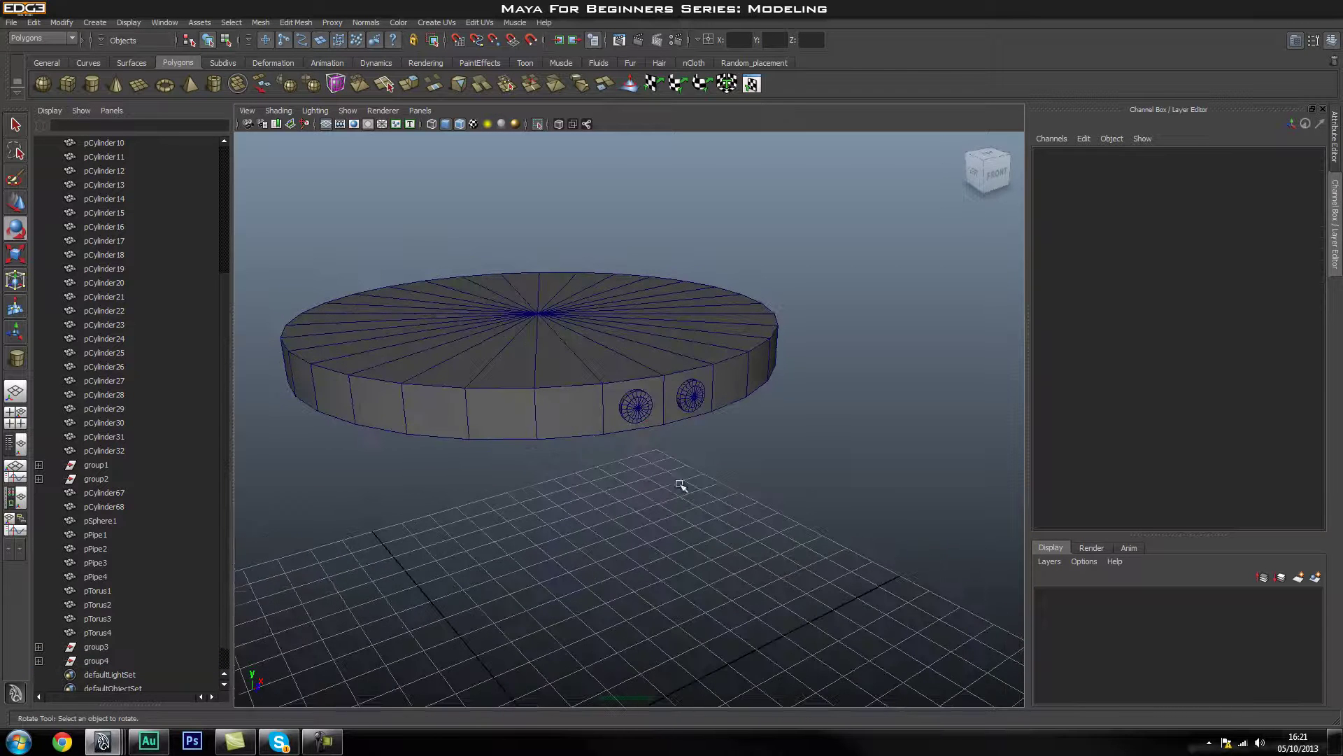
- Duplicate group4 and set the copy's Rotate Y to -24
left_click(91, 659)
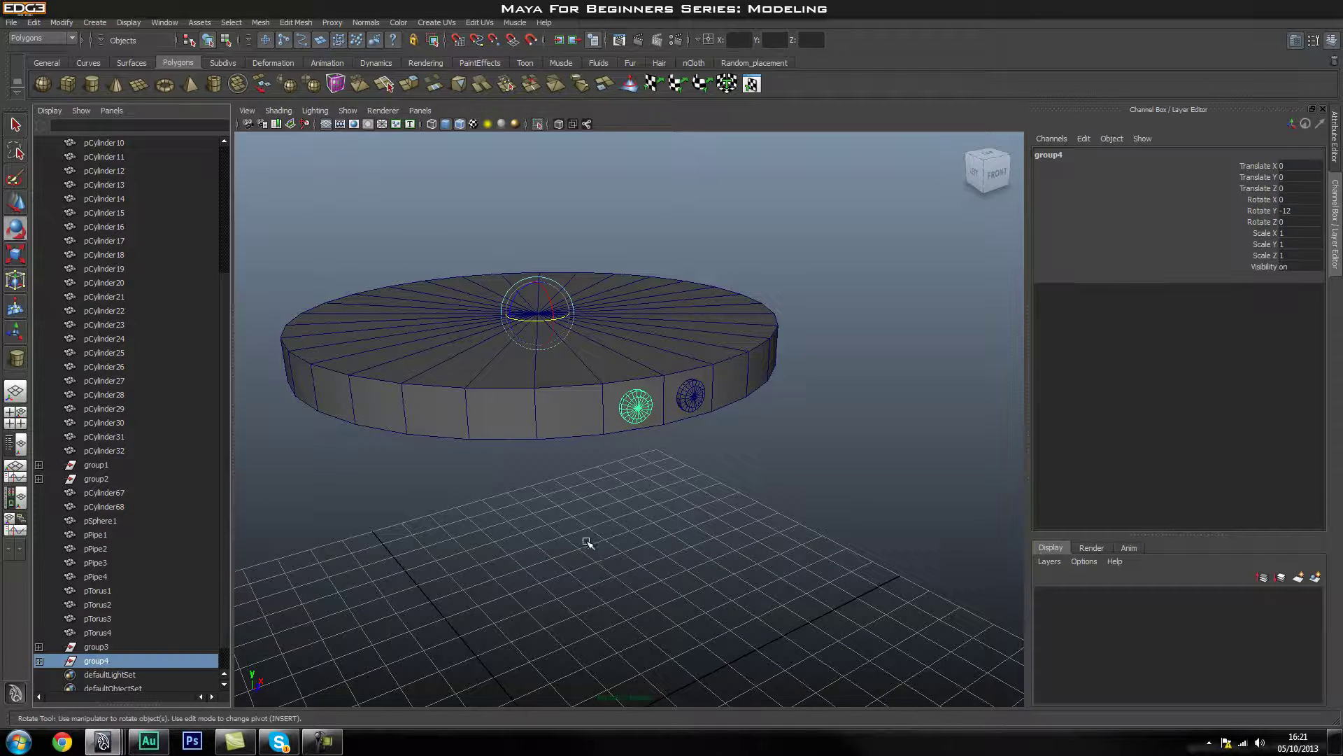
key("ctrl+d")
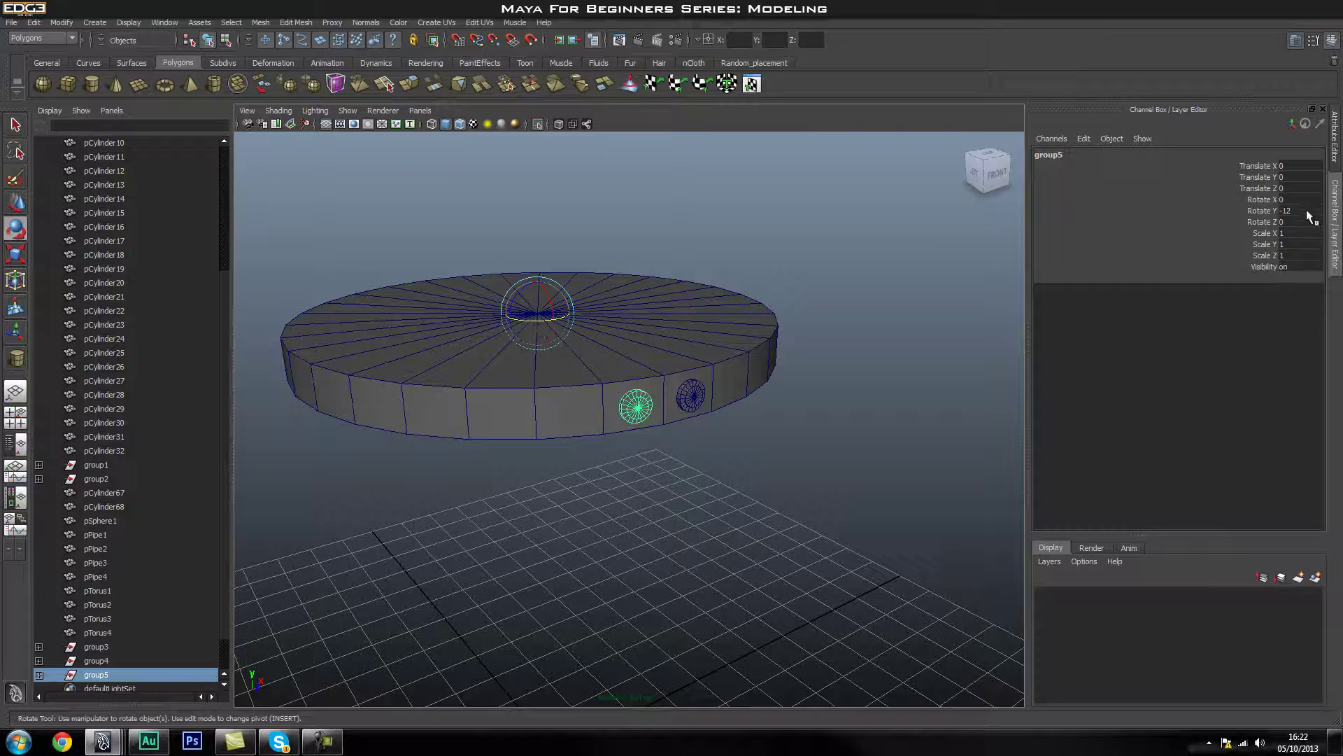
type("-24")
key("Return")
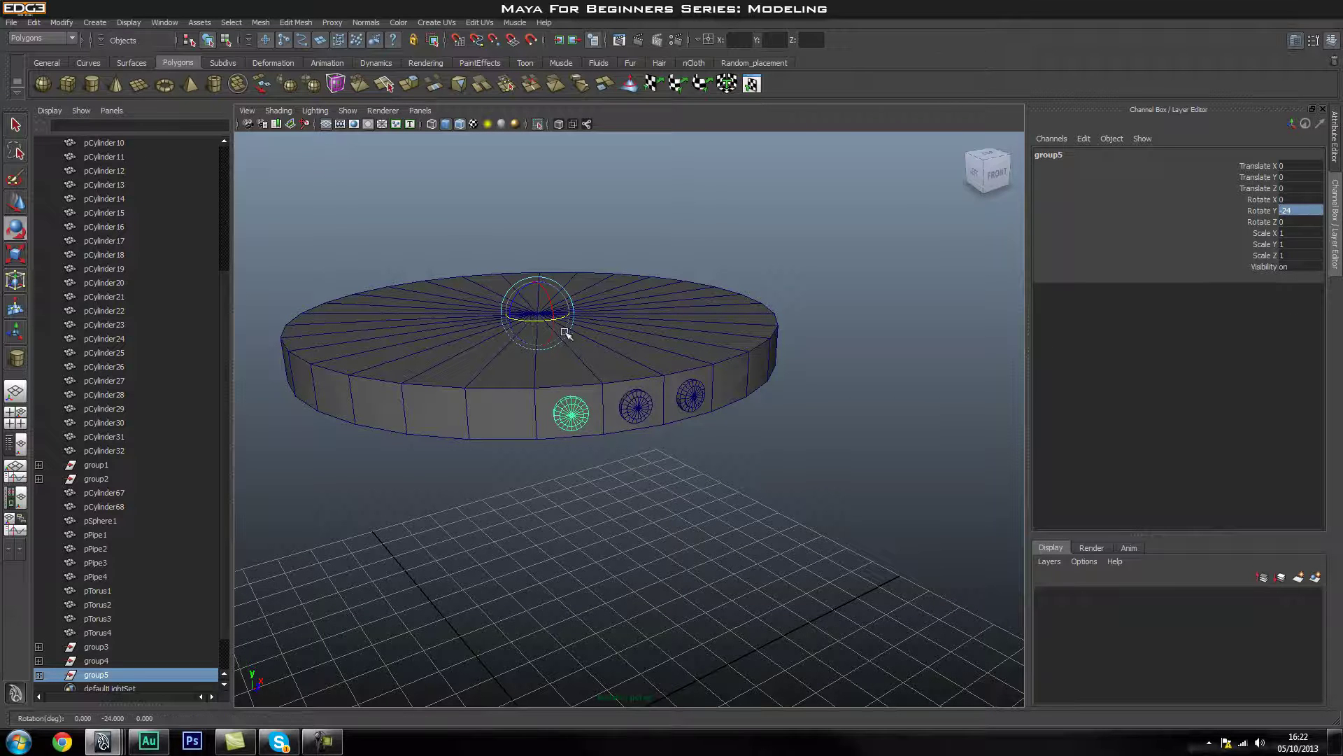
- Repeat Duplicate with Transform in 12-degree increments around the ledge until the last disc copy reaches Rotate Y 12, completing the ring
key("shift+d")
key("shift+d")
key("shift+d")
key("shift+d")
key("shift+d")
key("shift+d")
key("shift+d")
key("shift+d")
key("shift+d")
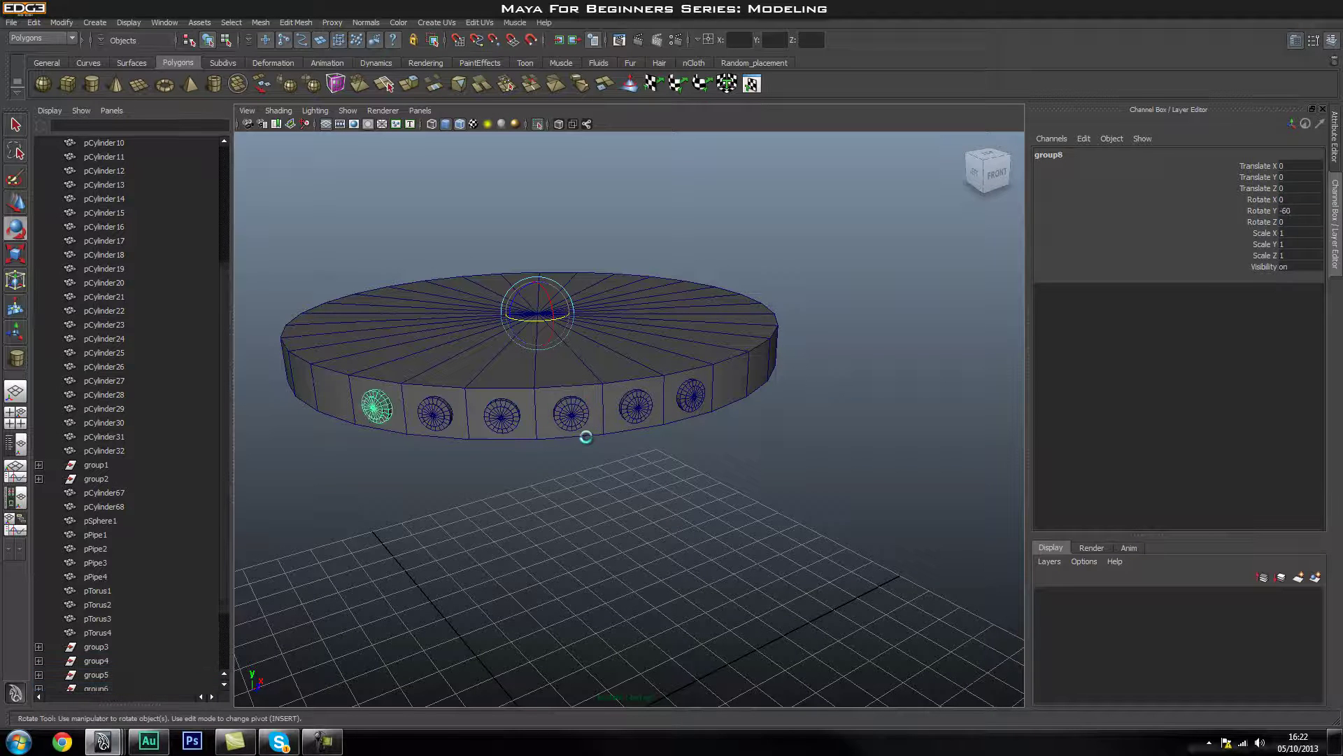
key("shift+d")
key("shift+d")
key("shift+d")
left_click_drag(844, 407, 652, 438, "alt")
key("shift+d")
key("shift+d")
key("shift+d")
key("shift+d")
key("shift+d")
key("shift+d")
key("shift+d")
key("shift+d")
key("shift+d")
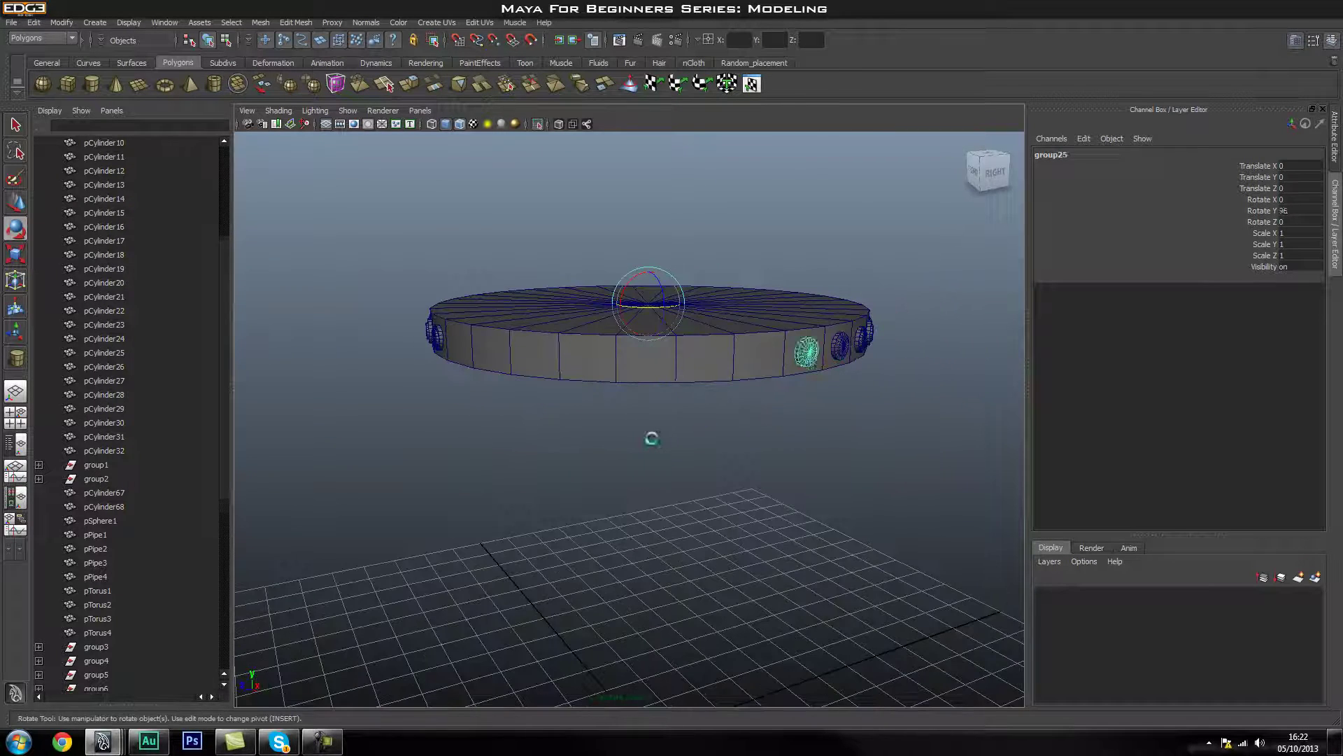
left_click_drag(567, 456, 675, 510, "alt")
key("shift+d")
key("shift+d")
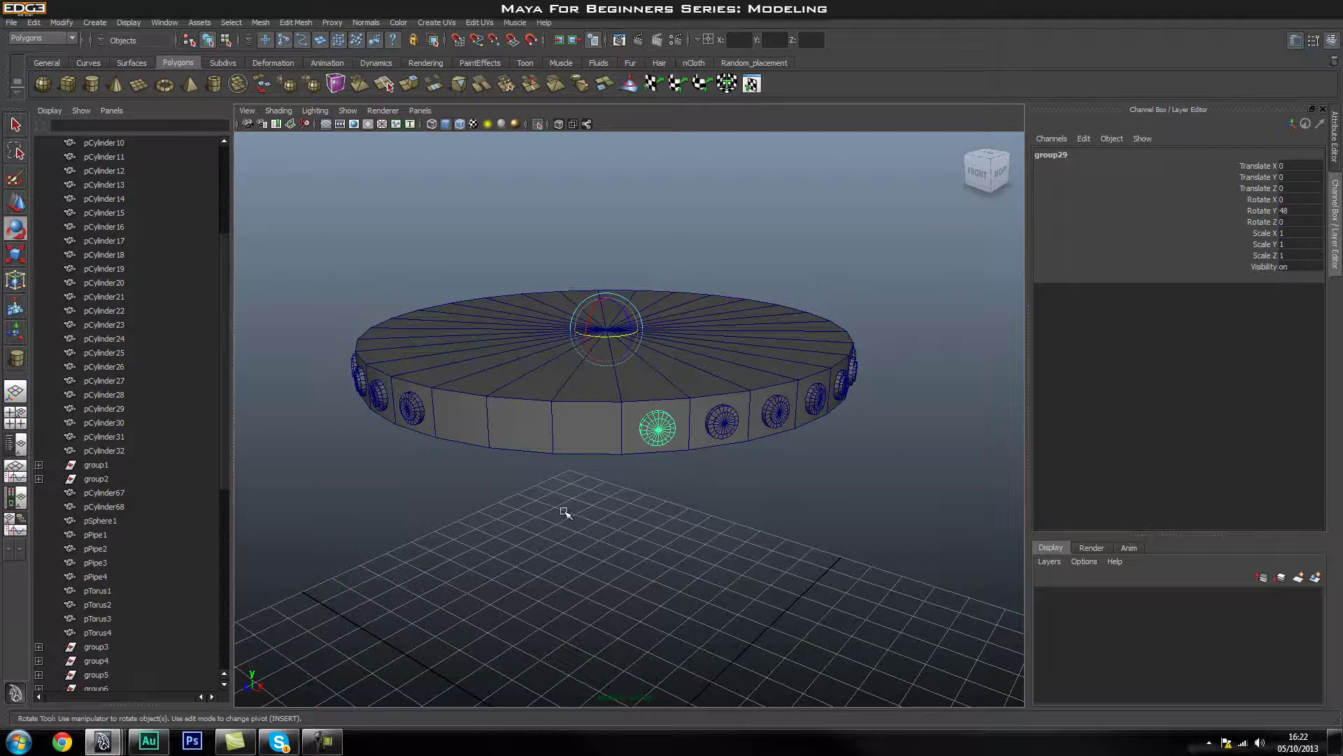
key("shift+d")
key("shift+d")
key("shift+d")
- Check the ring of discs around the ledge, clear the selection, and end the isolation to show the whole building
left_click_drag(506, 489, 613, 531, "alt")
left_click_drag(846, 464, 674, 485, "alt")
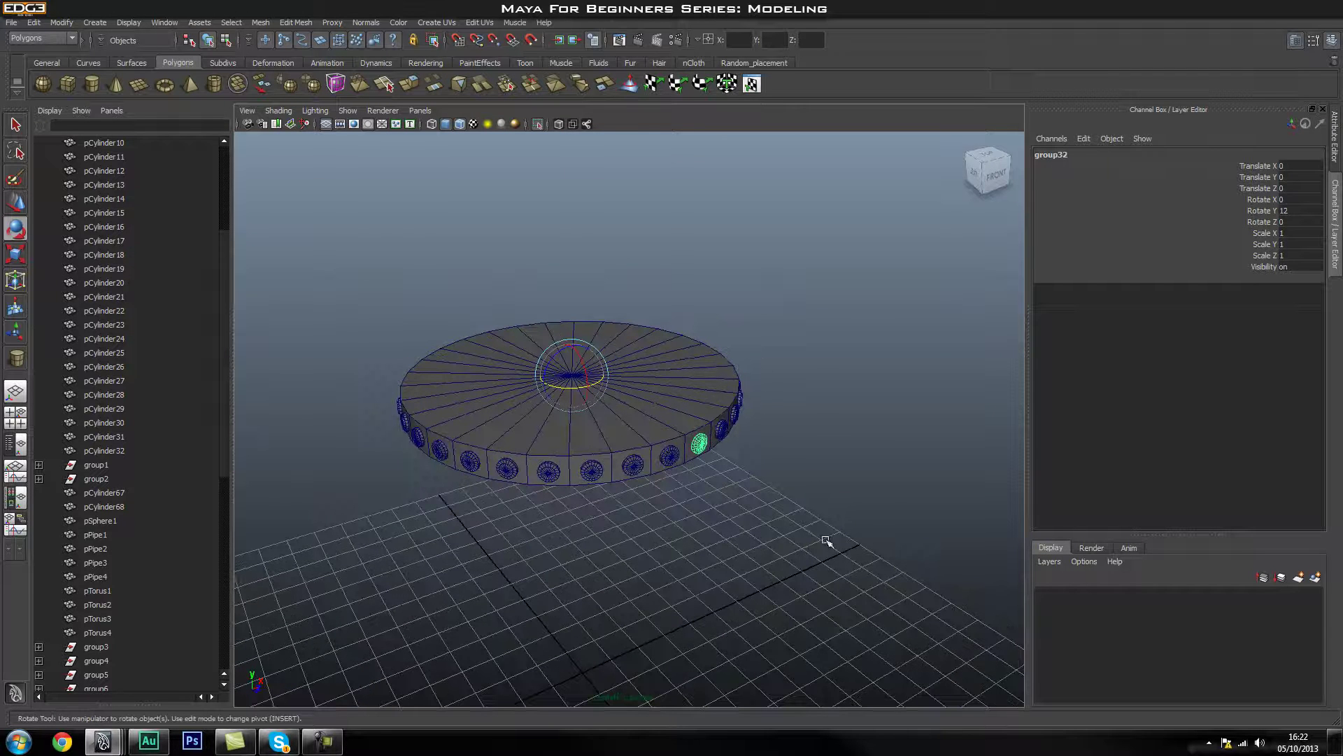
left_click(804, 501)
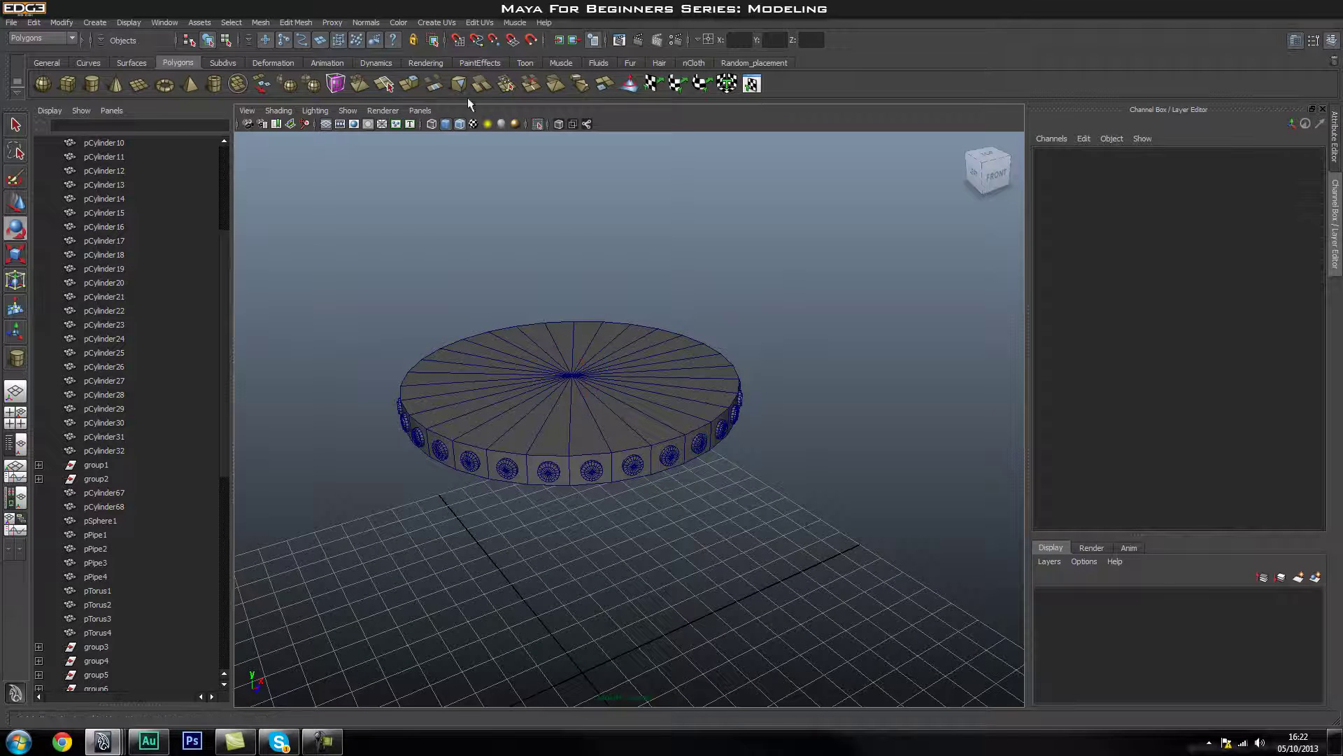
left_click(542, 123)
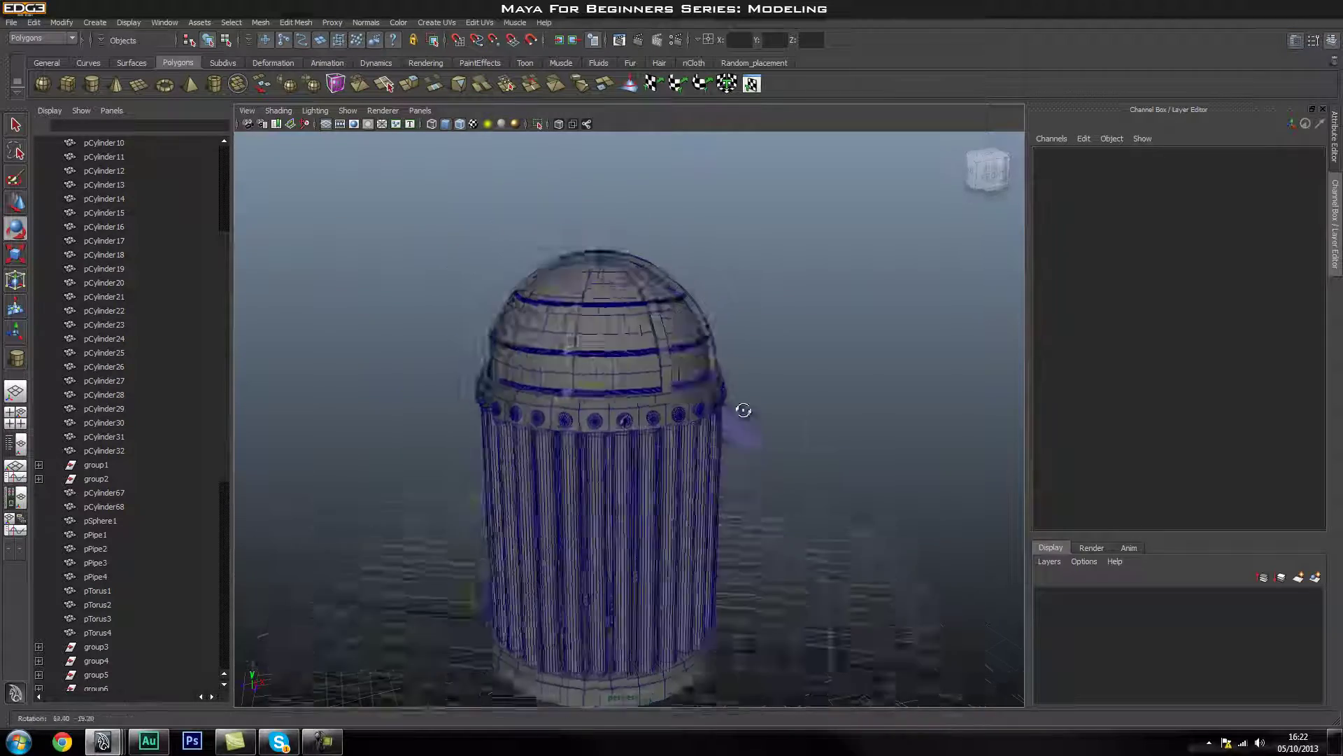